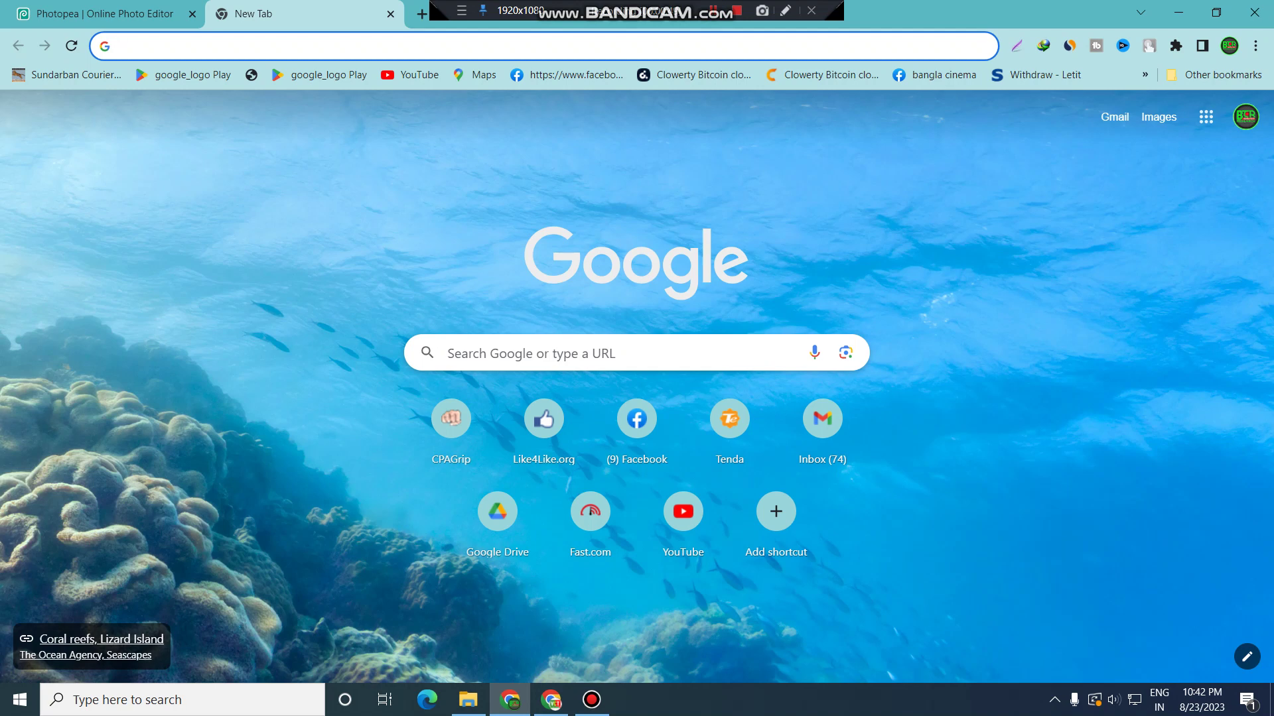
Step: Open photopea.com in the new browser tab and switch the editor to full screen
text(phot)
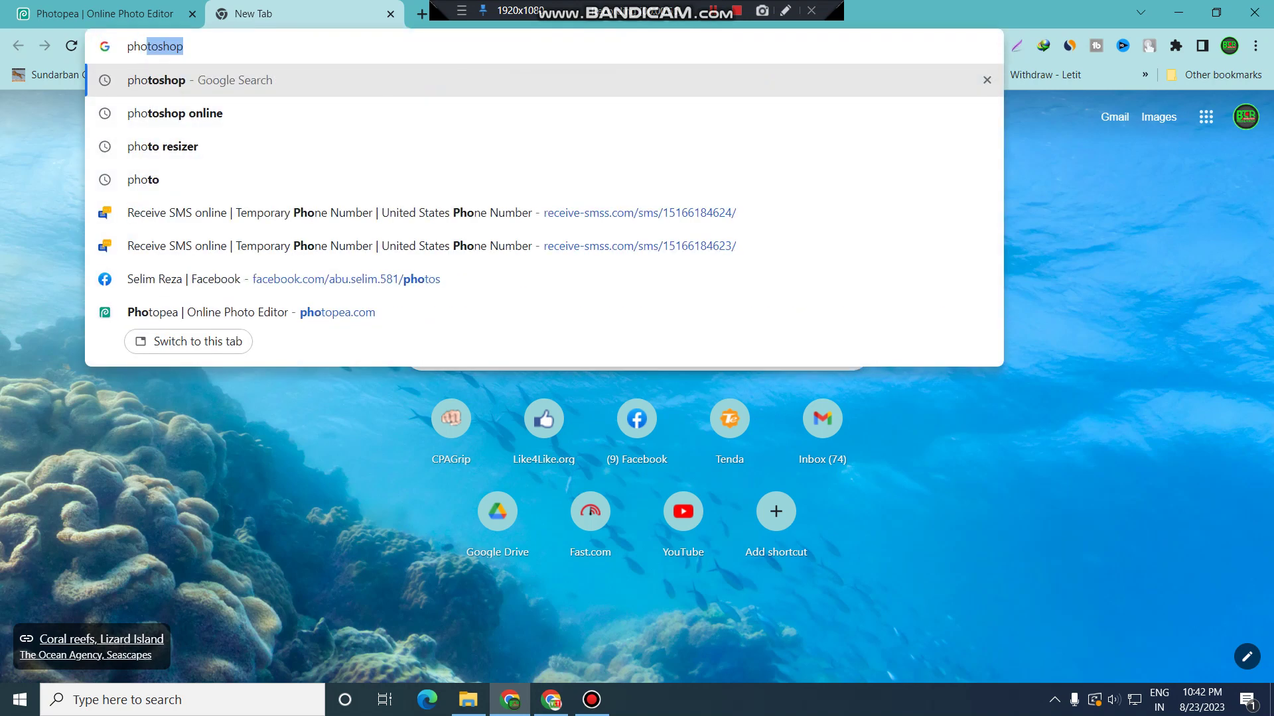
text(o)
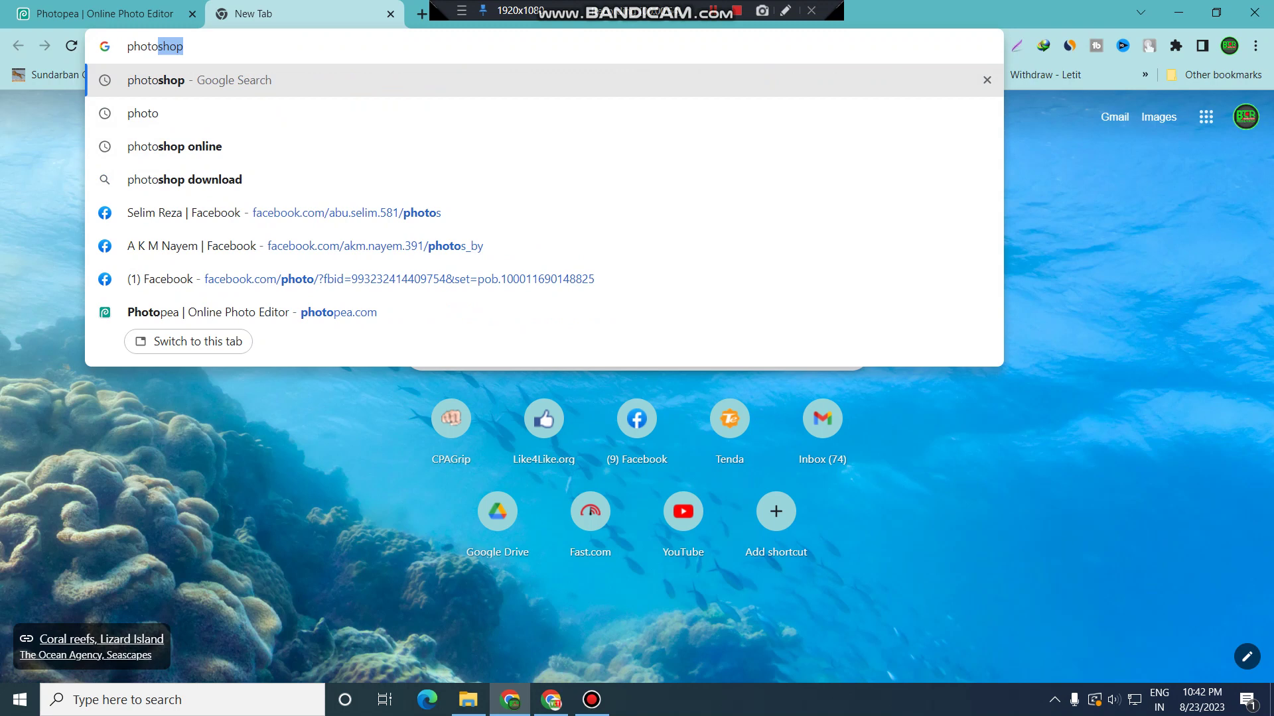
text(pea.com)
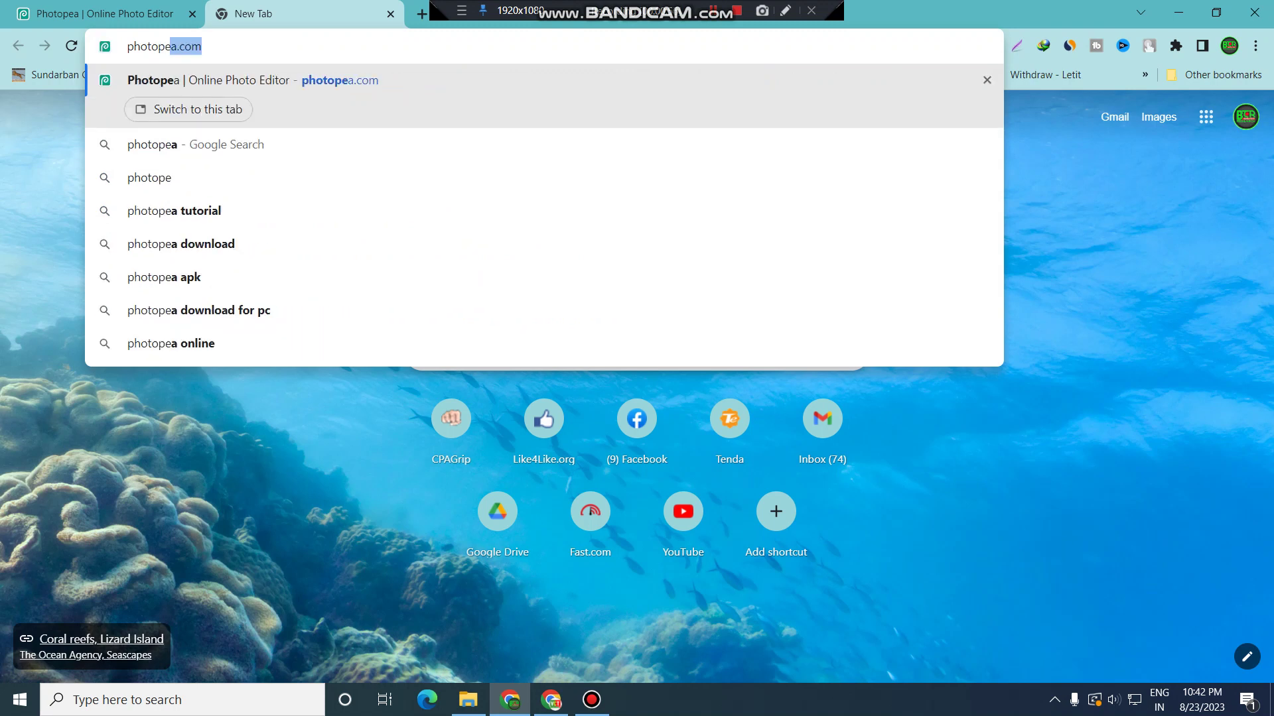
key(Return)
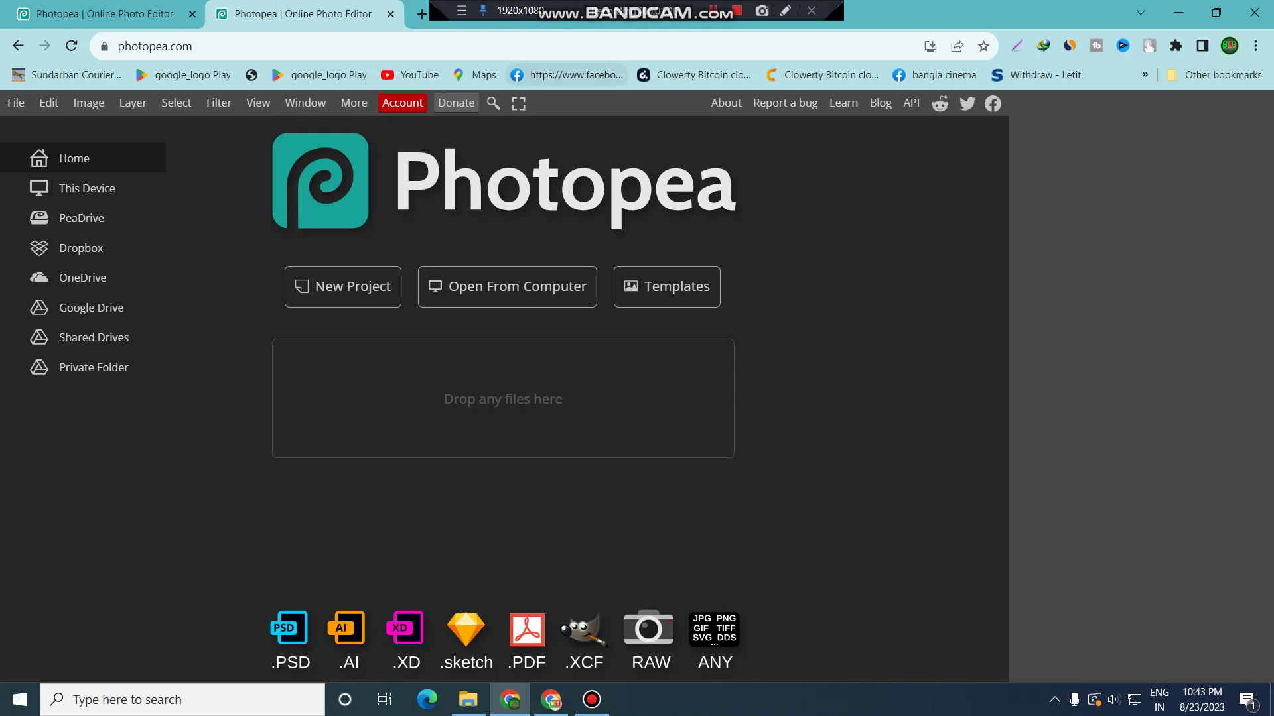
click(518, 103)
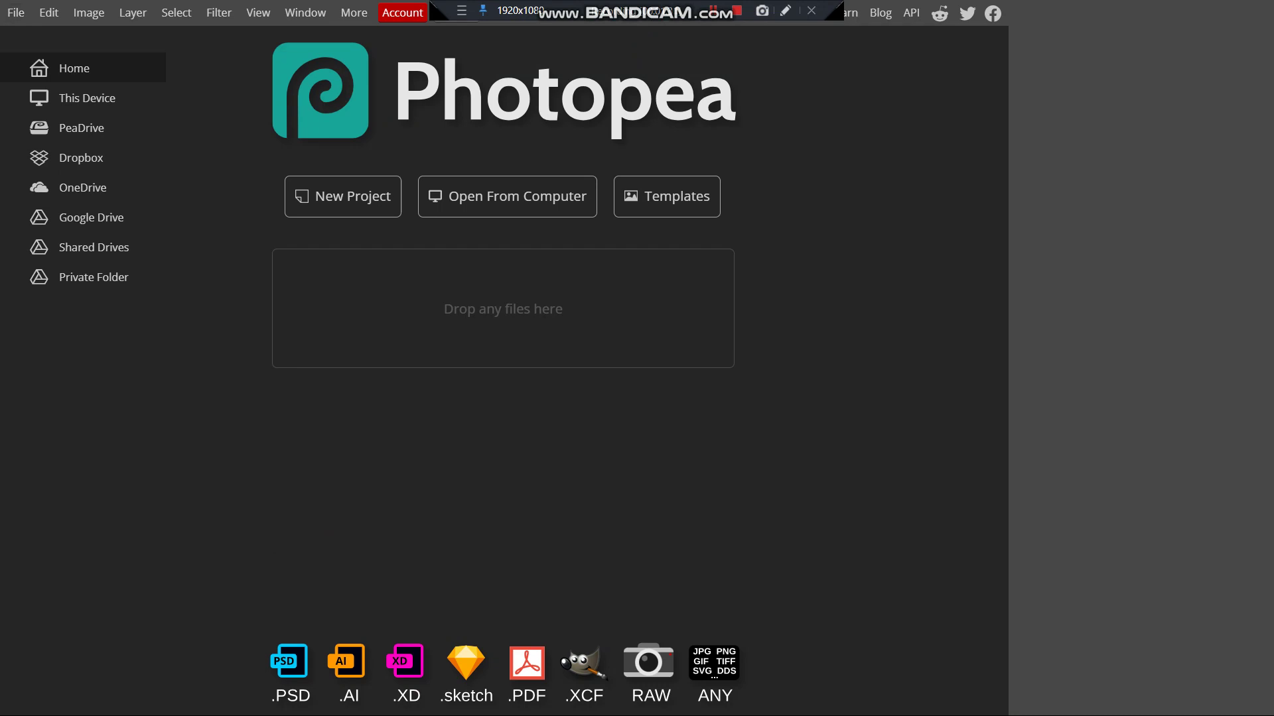
Step: Start a new project and bring up its name, size and background settings
click(15, 13)
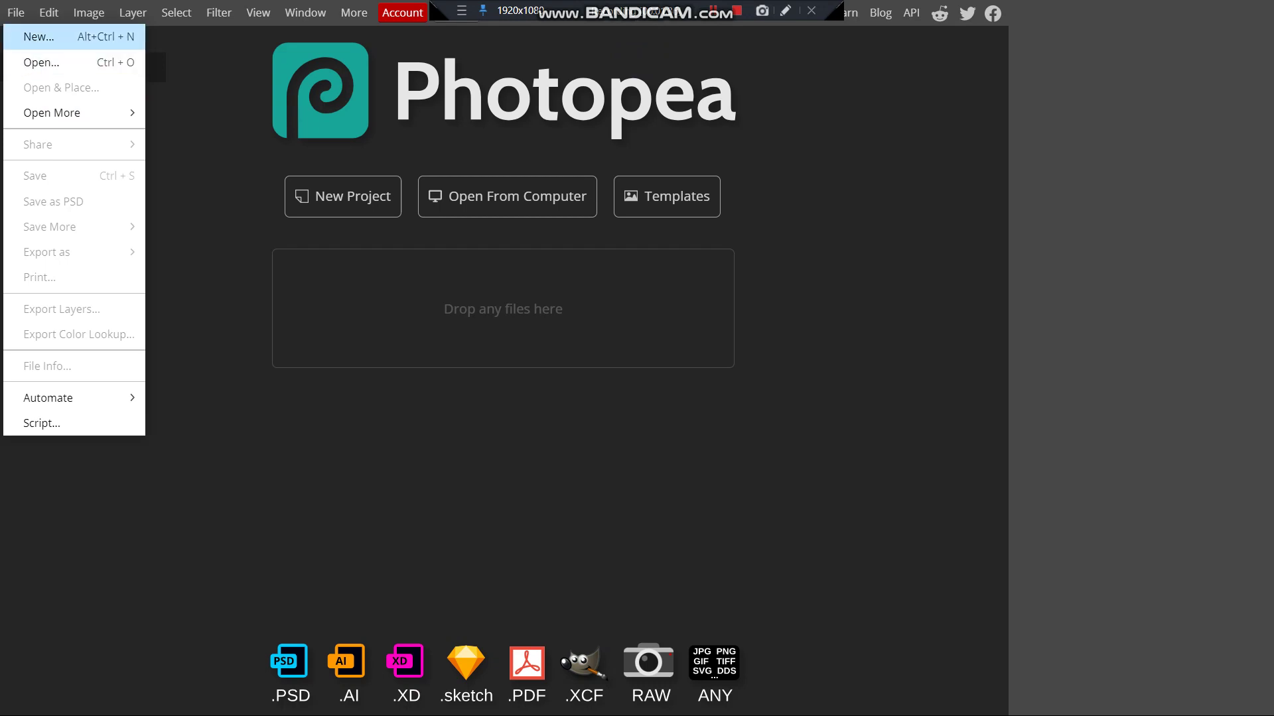
click(40, 37)
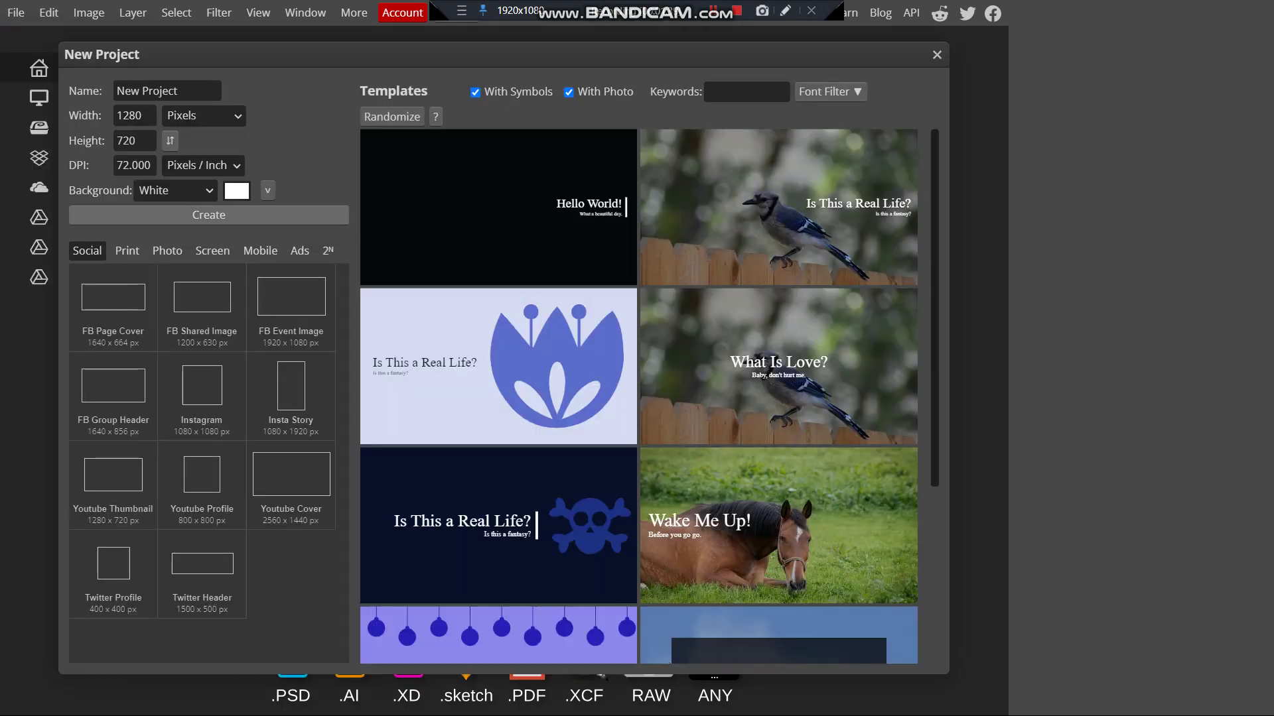
click(176, 191)
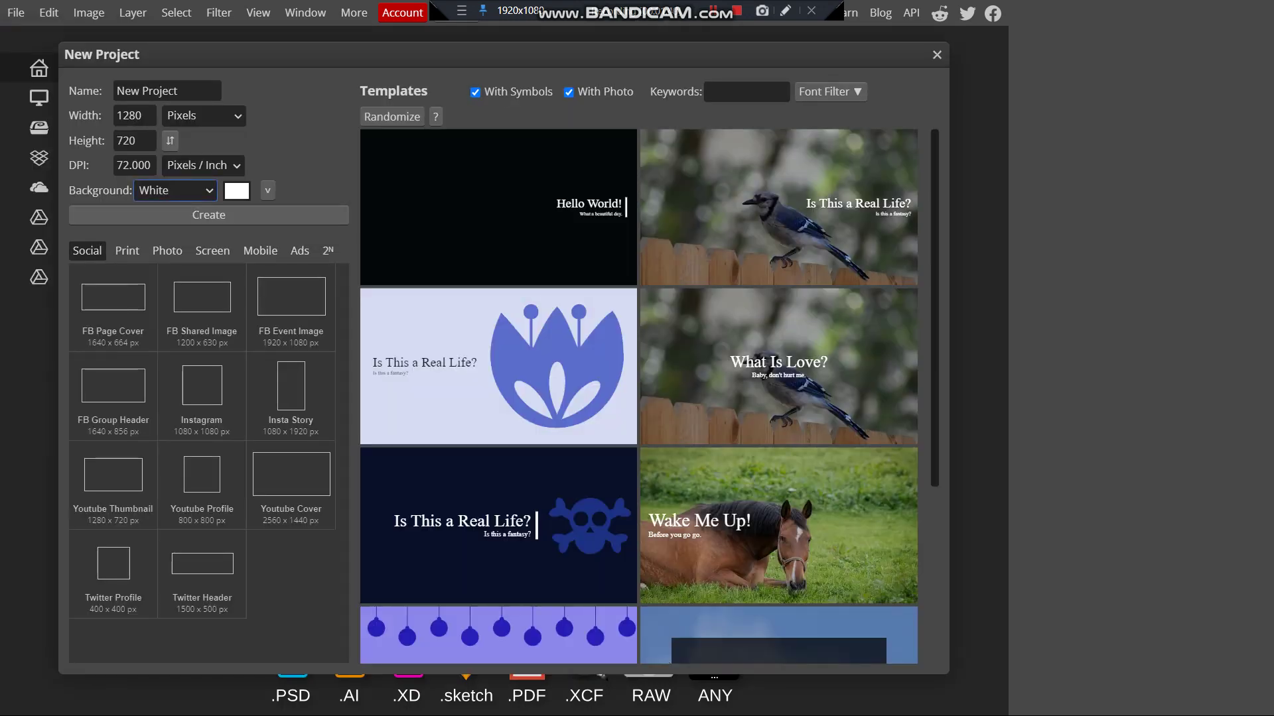
click(167, 90)
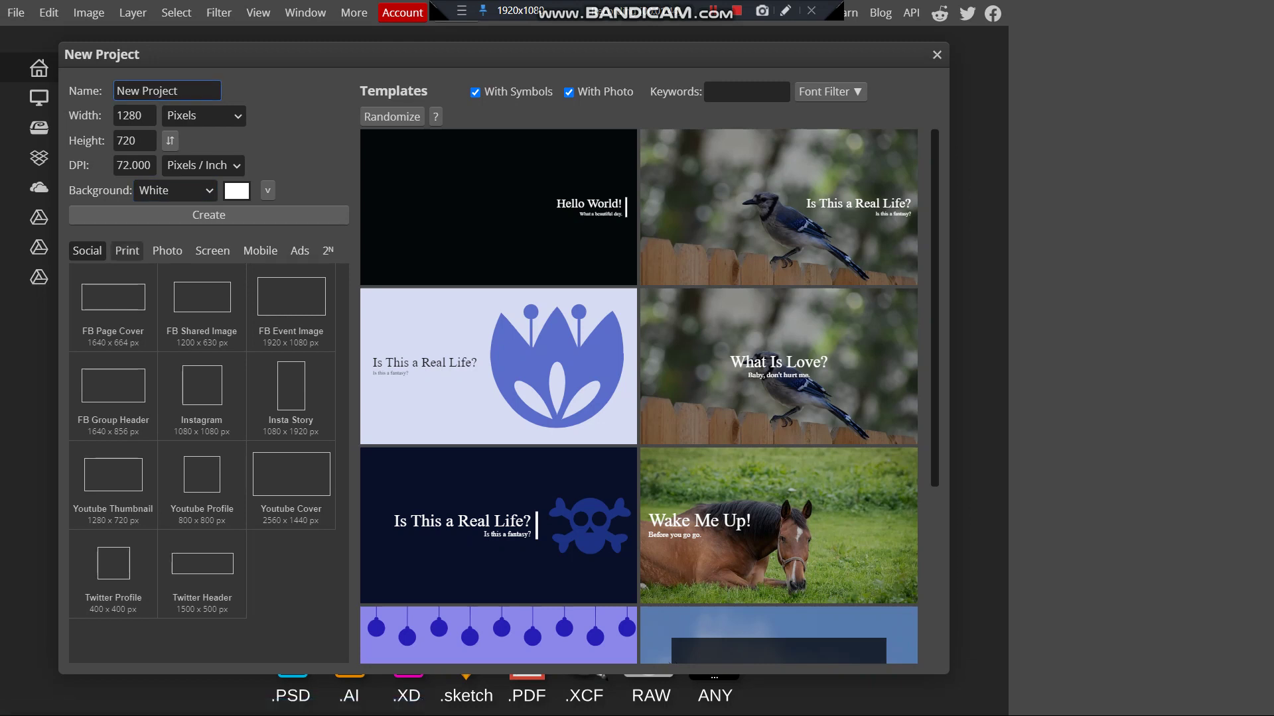
Step: Look through the Print, Photo, Mobile and Social size presets and the available width units
click(127, 251)
click(168, 251)
click(260, 251)
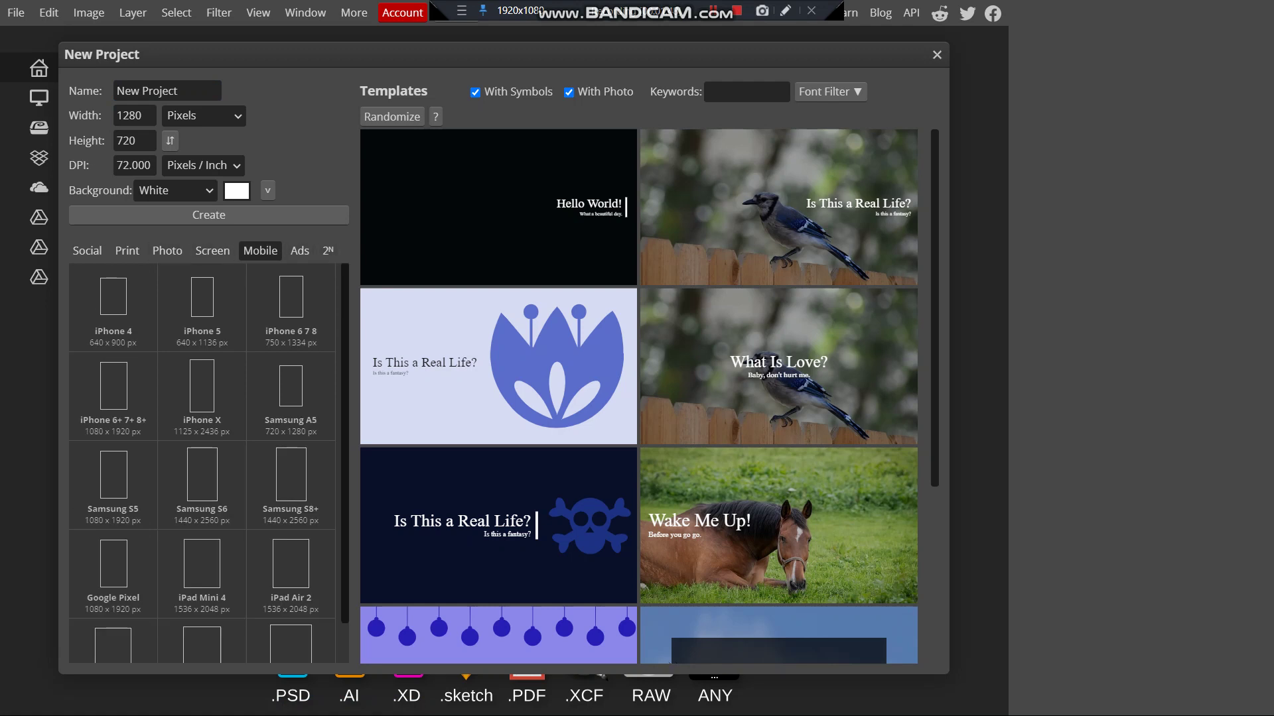
click(87, 251)
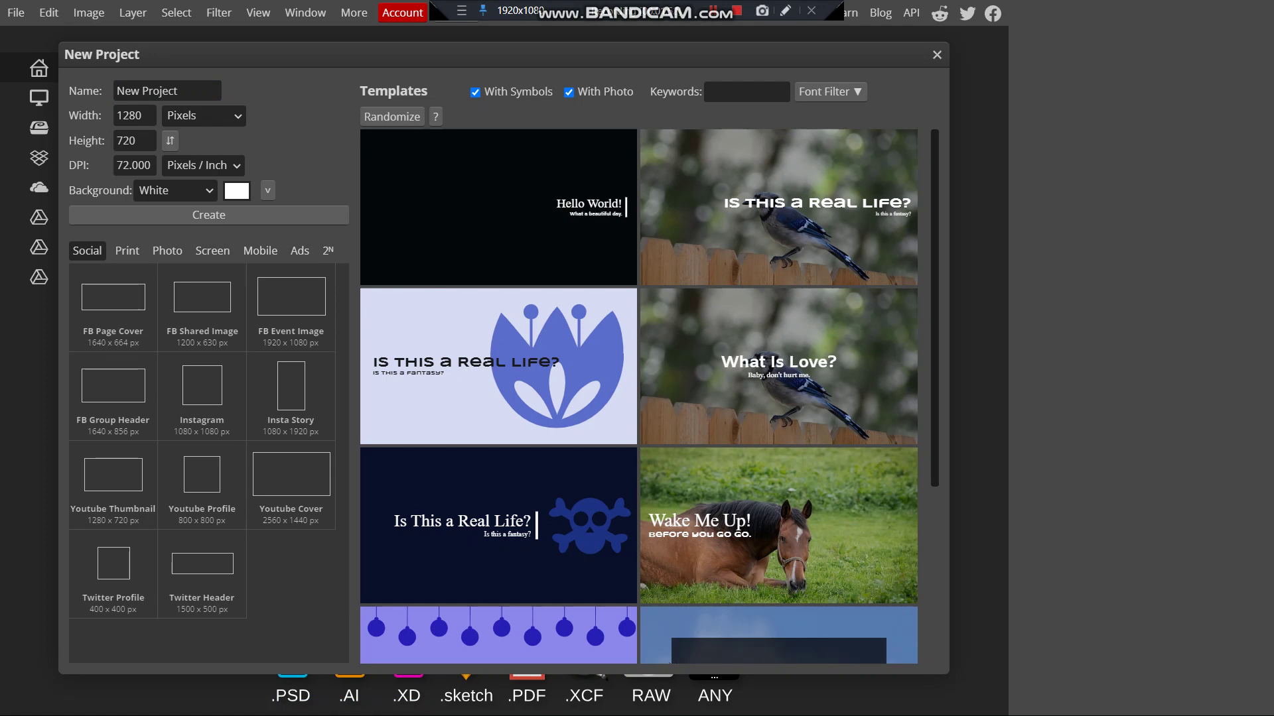
click(127, 251)
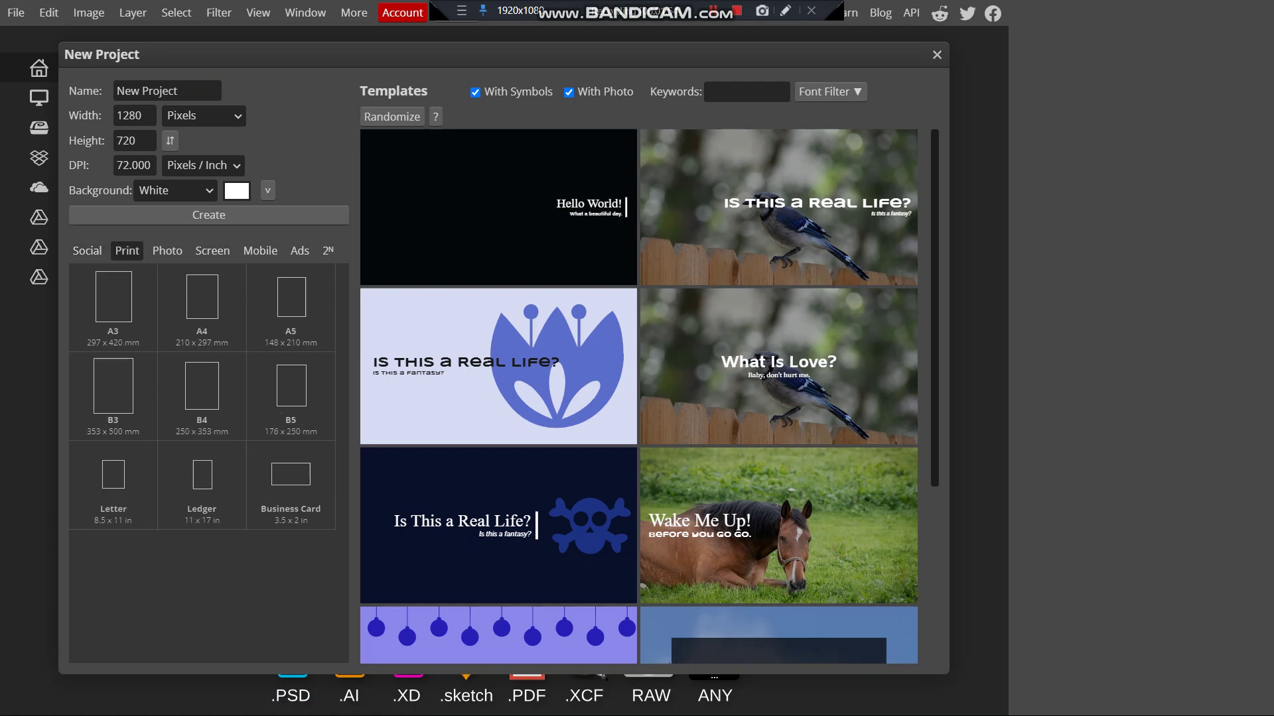
click(87, 251)
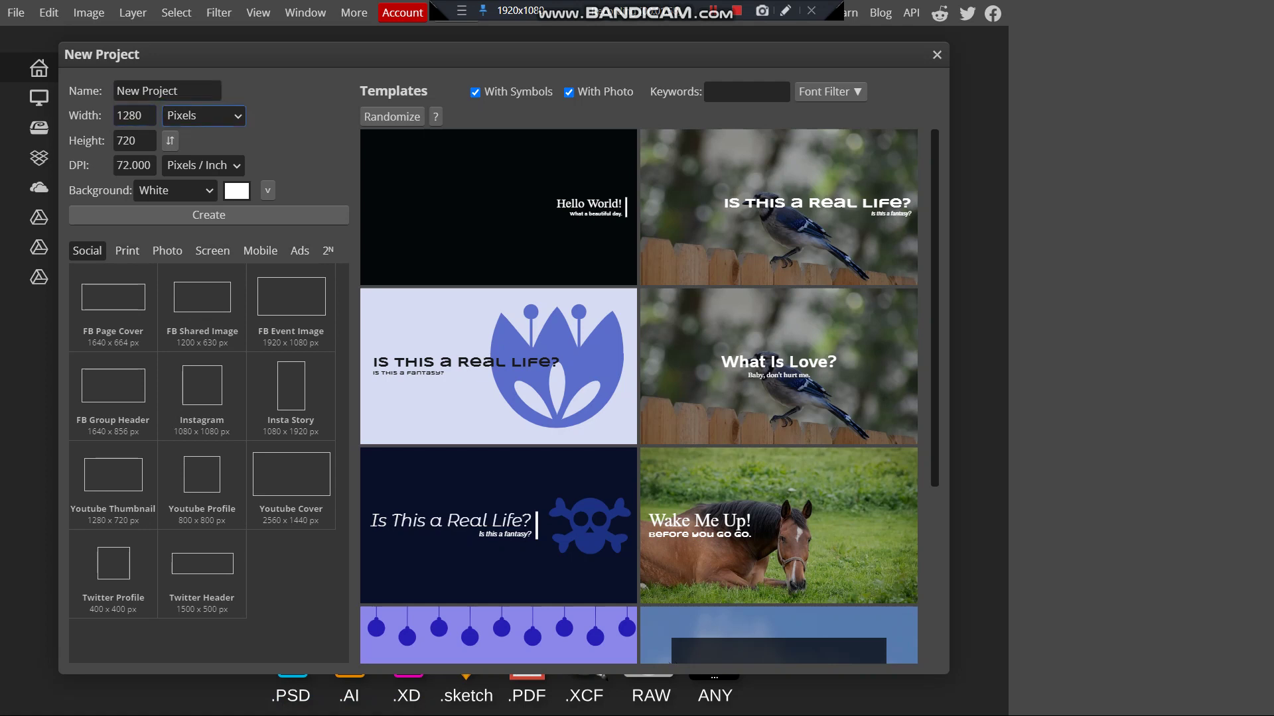
click(203, 115)
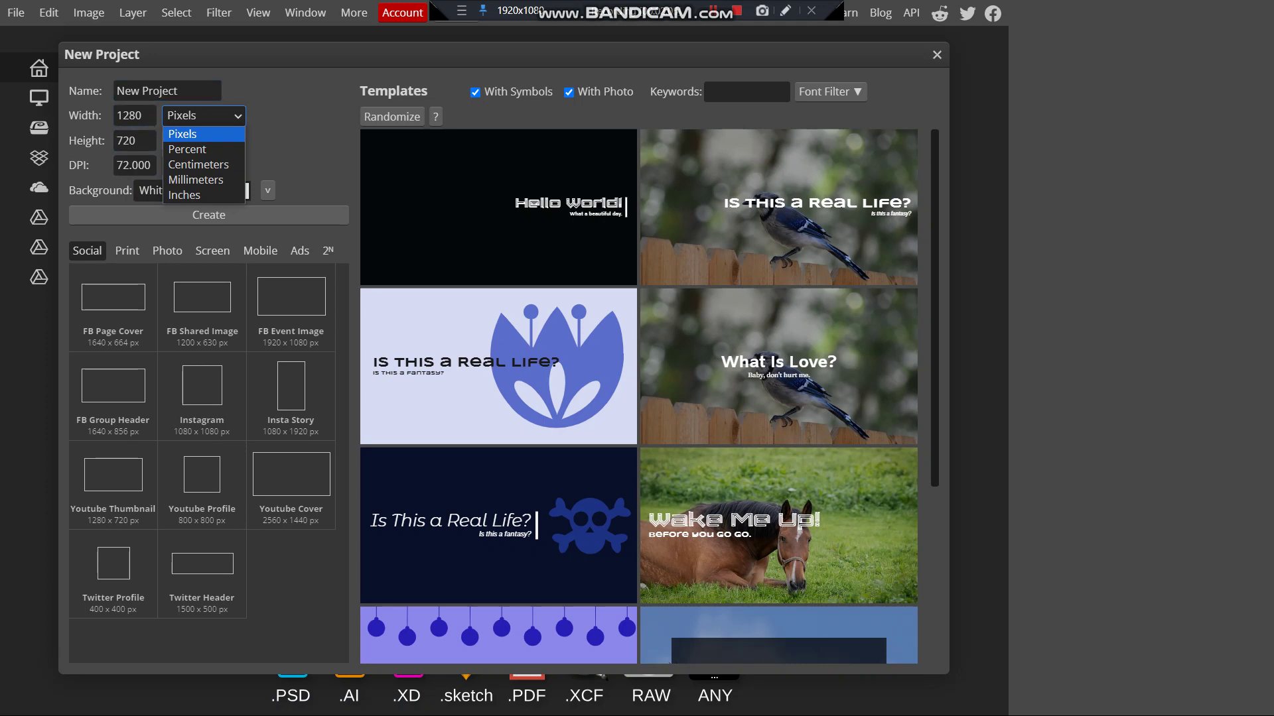
click(127, 251)
click(127, 250)
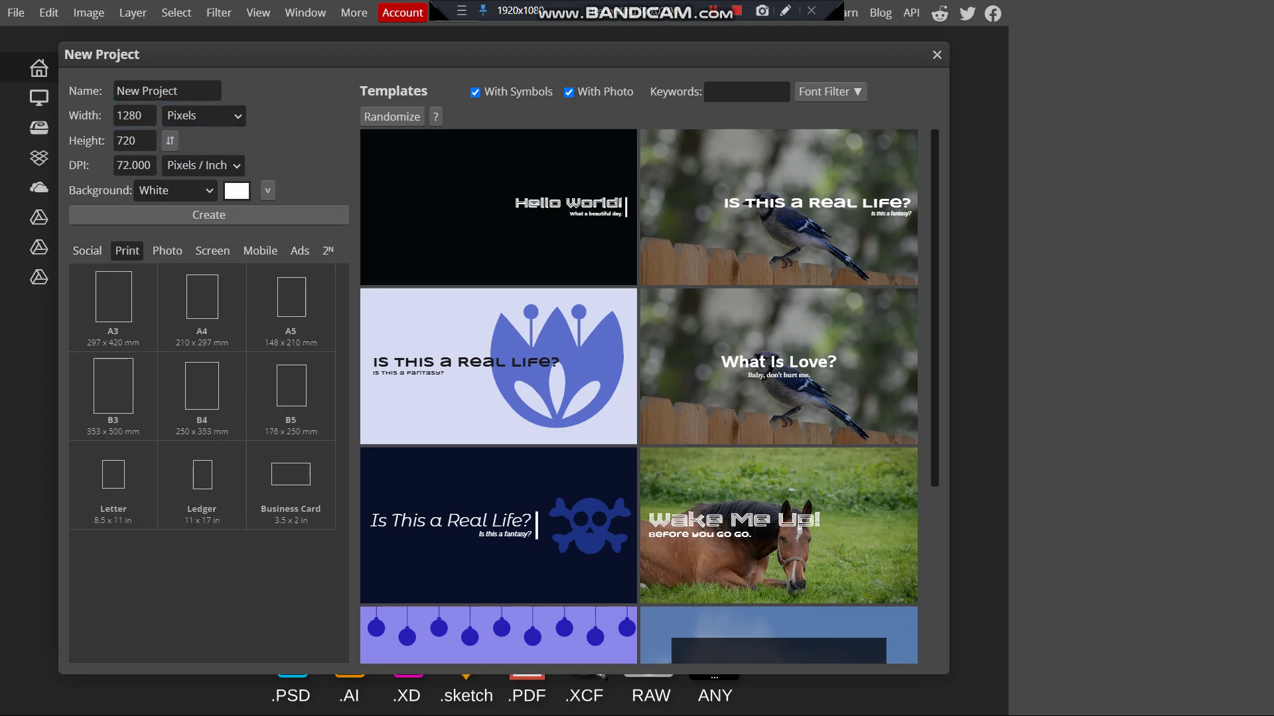
click(167, 251)
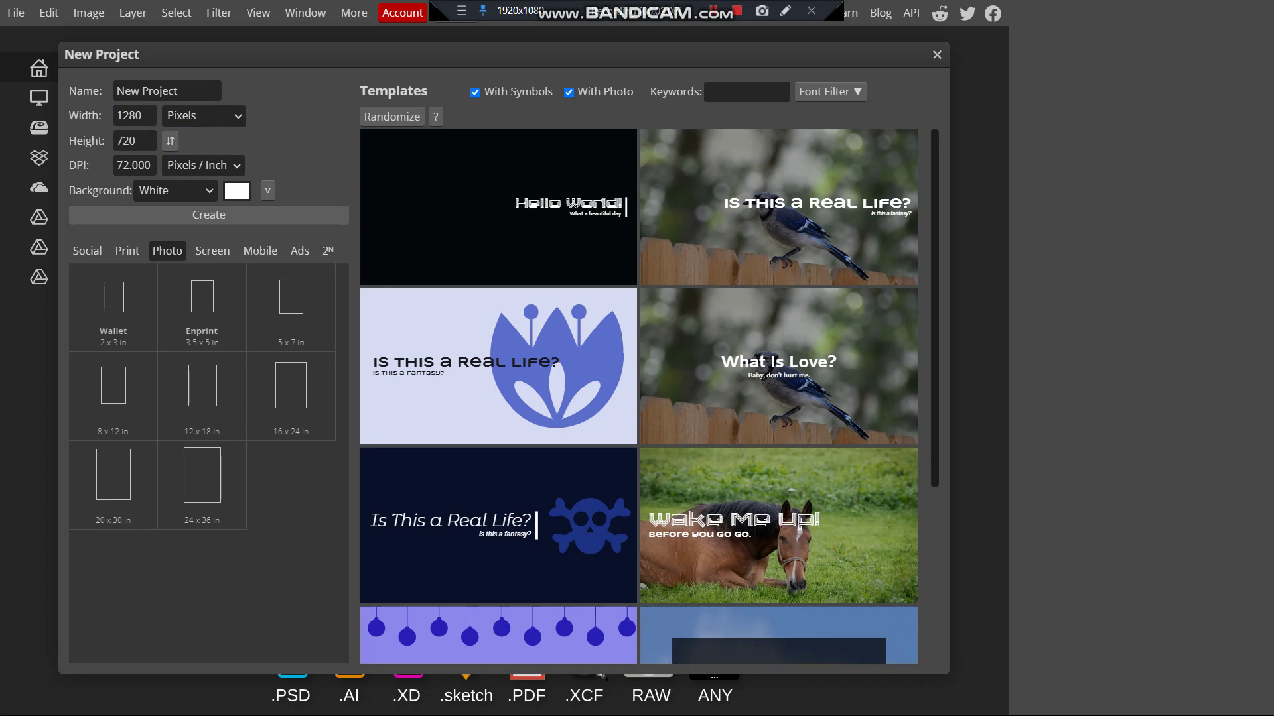
Step: Create the project from the Social preset FB Event Image, 1920 x 1080 px
click(87, 251)
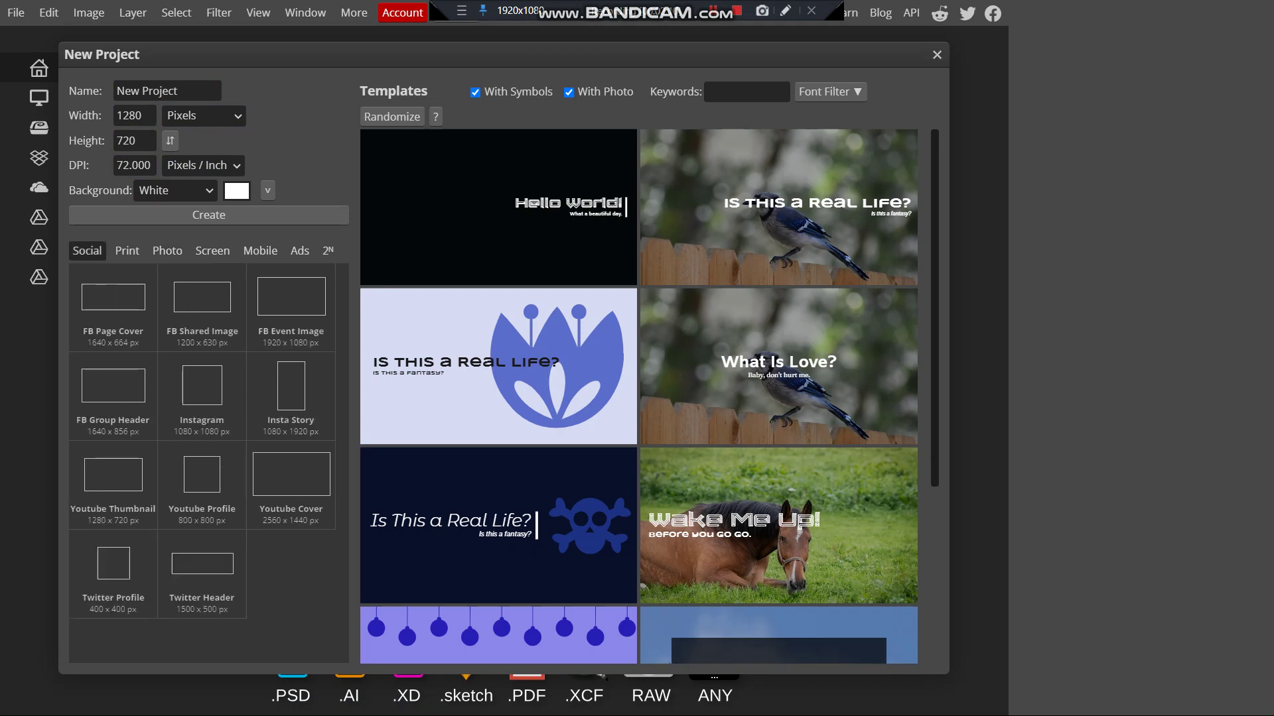
click(291, 309)
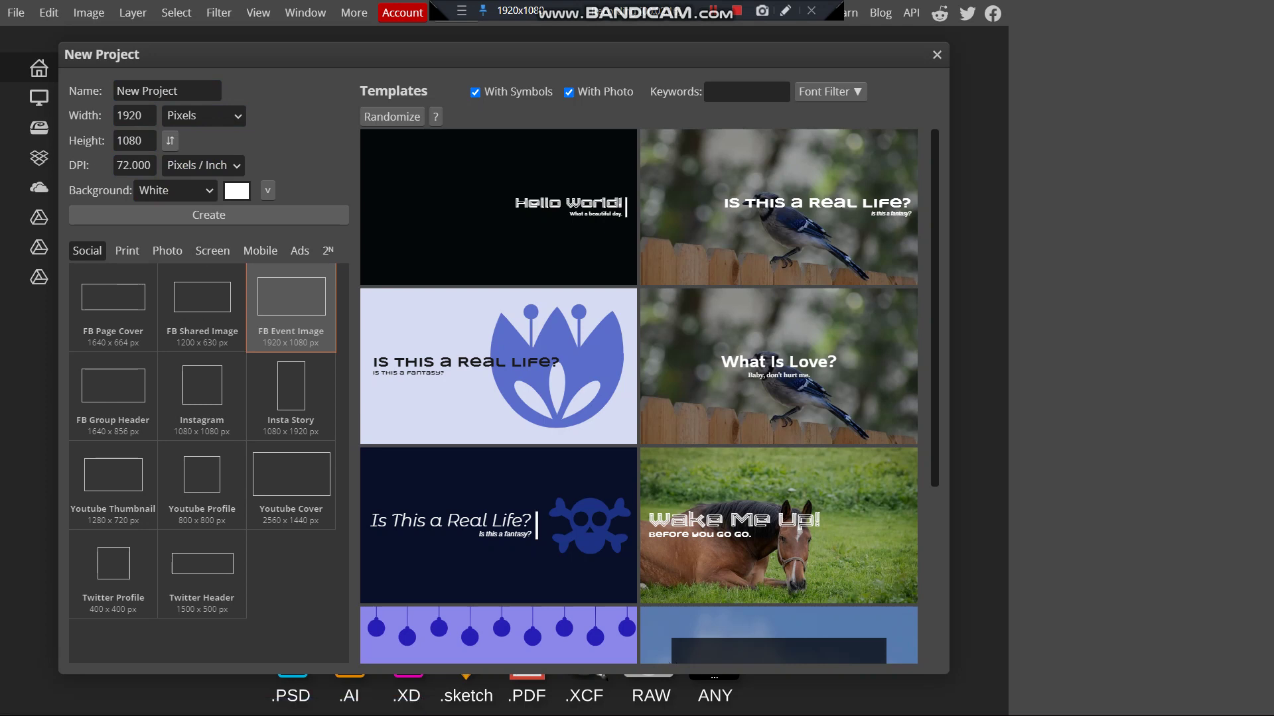
click(208, 215)
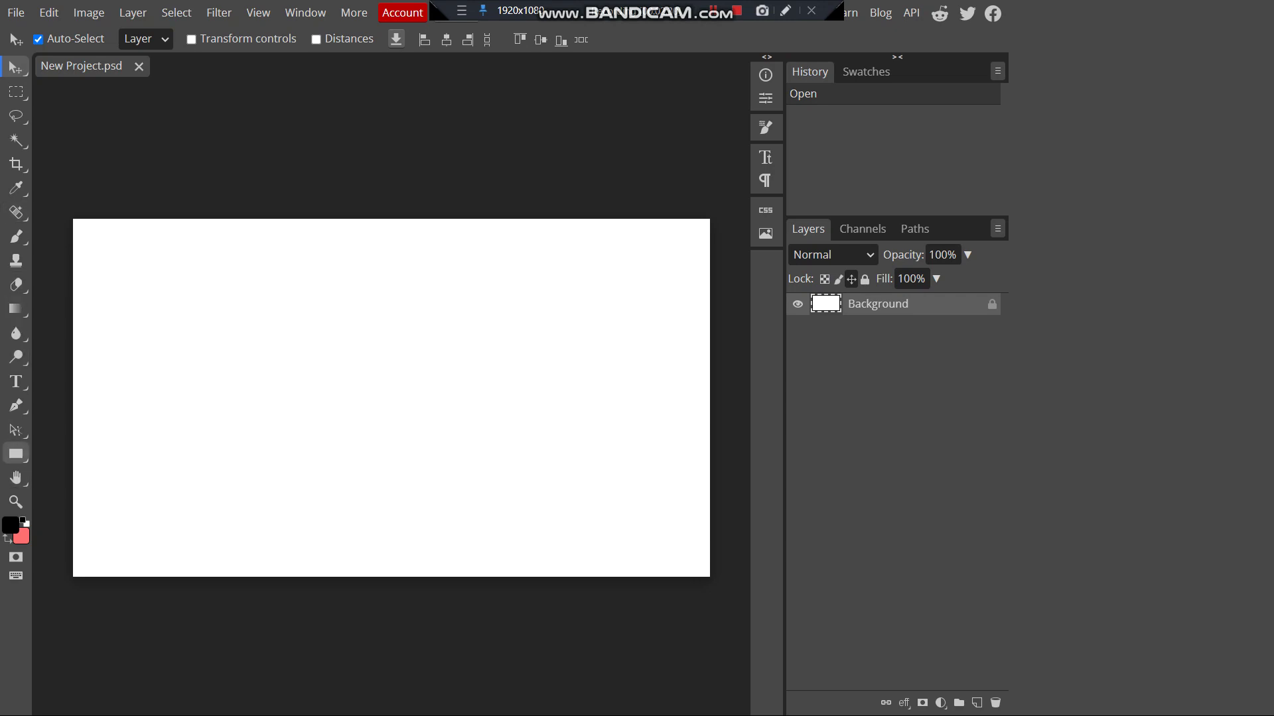
Step: Draw a wide black rectangle shape in the left part of the canvas with the Rectangle tool
click(16, 454)
click(84, 454)
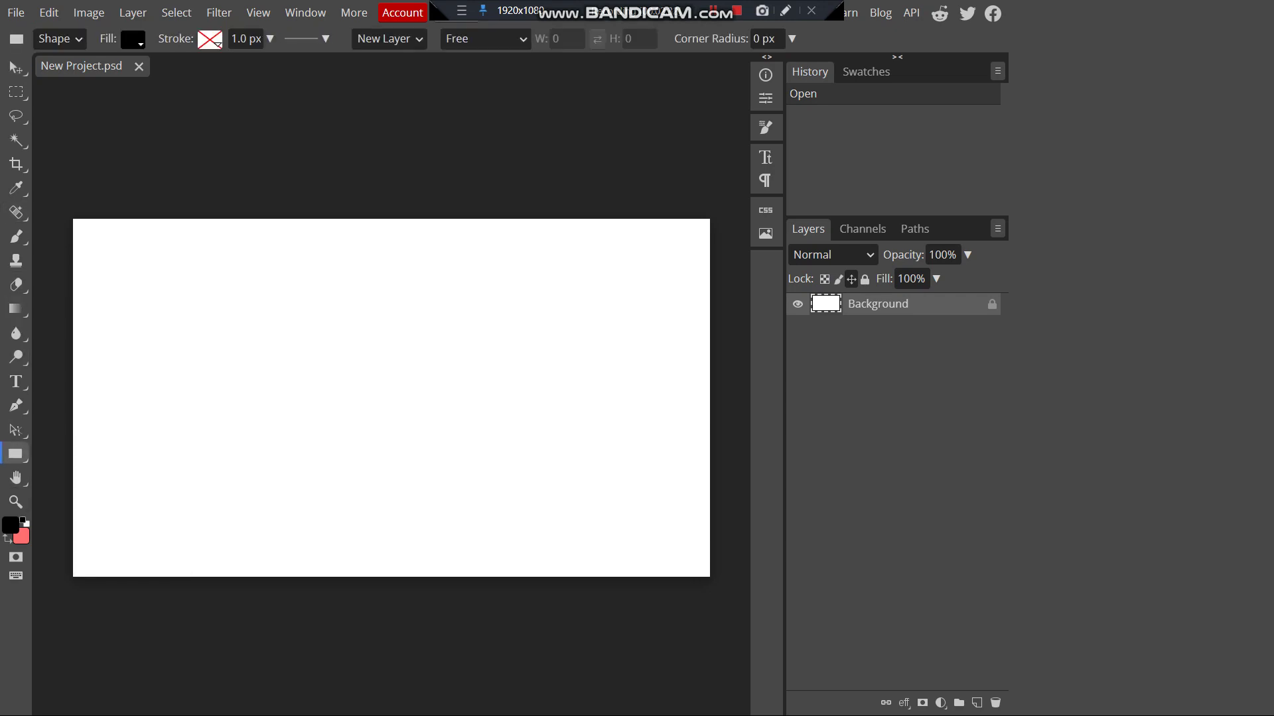
drag(148, 295, 481, 444)
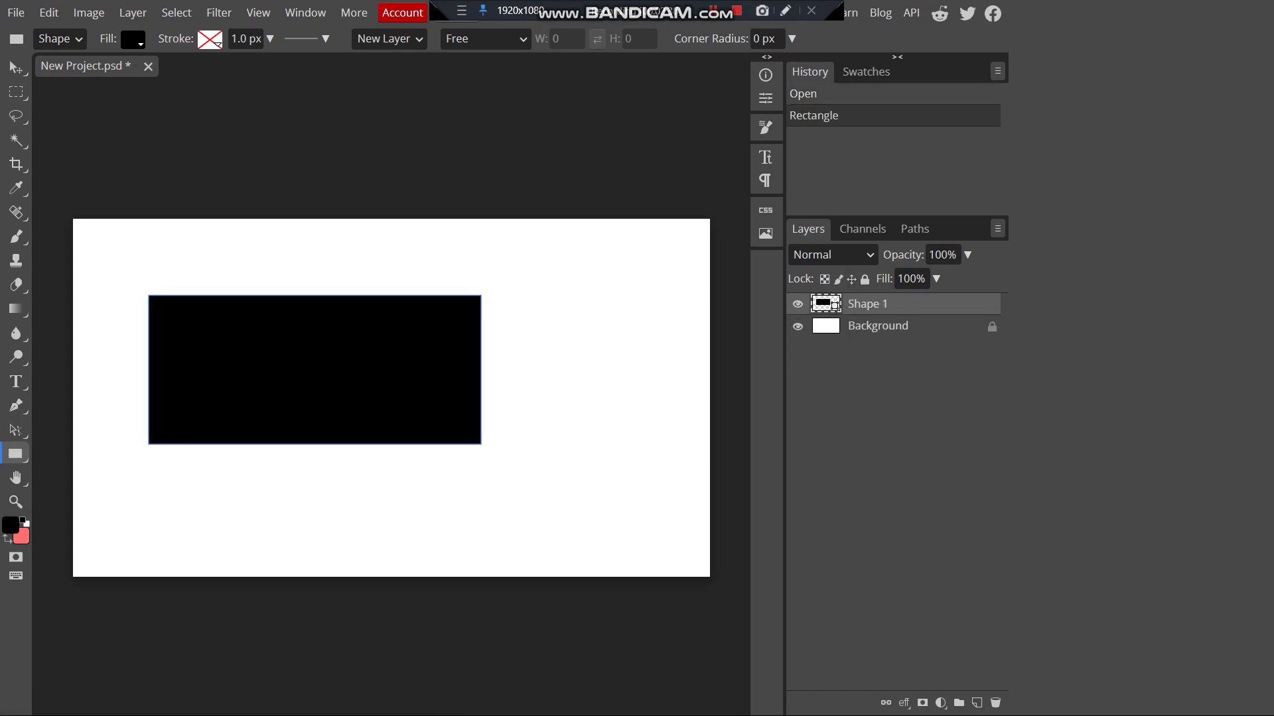
Step: Set the foreground color to dark green, #3e6d09
double_click(826, 304)
drag(341, 286, 341, 321)
click(319, 293)
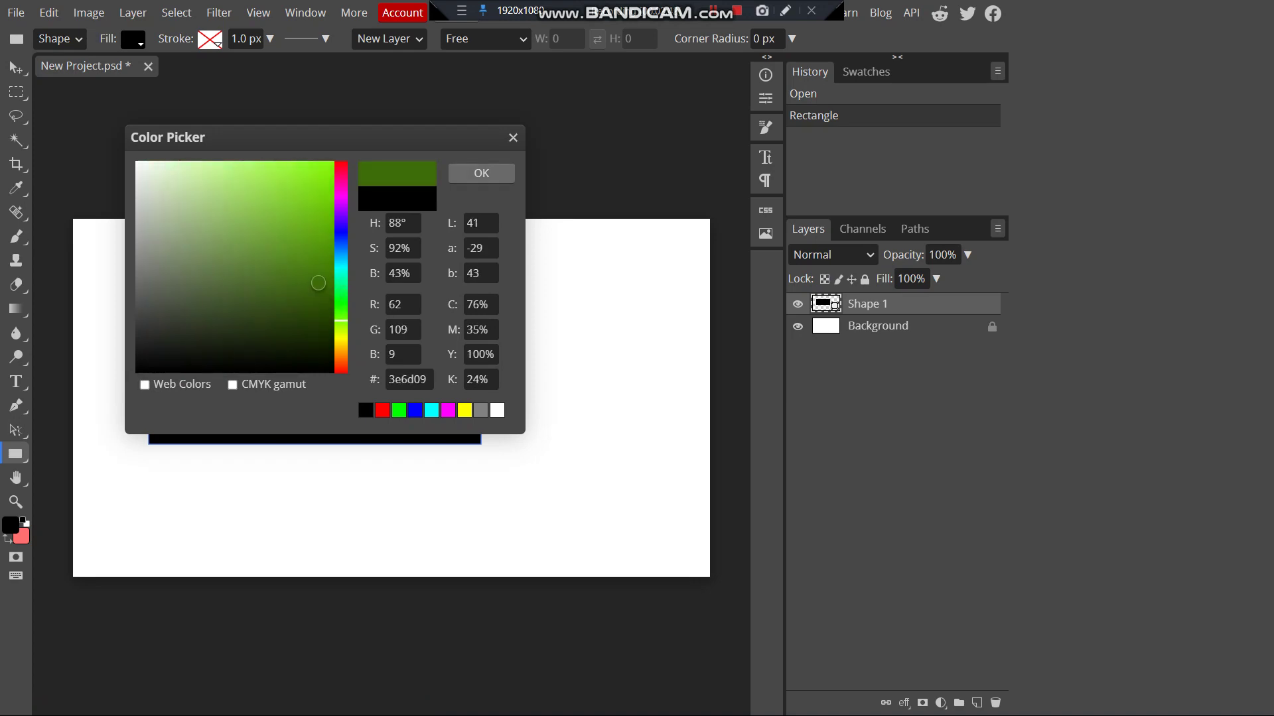
click(481, 173)
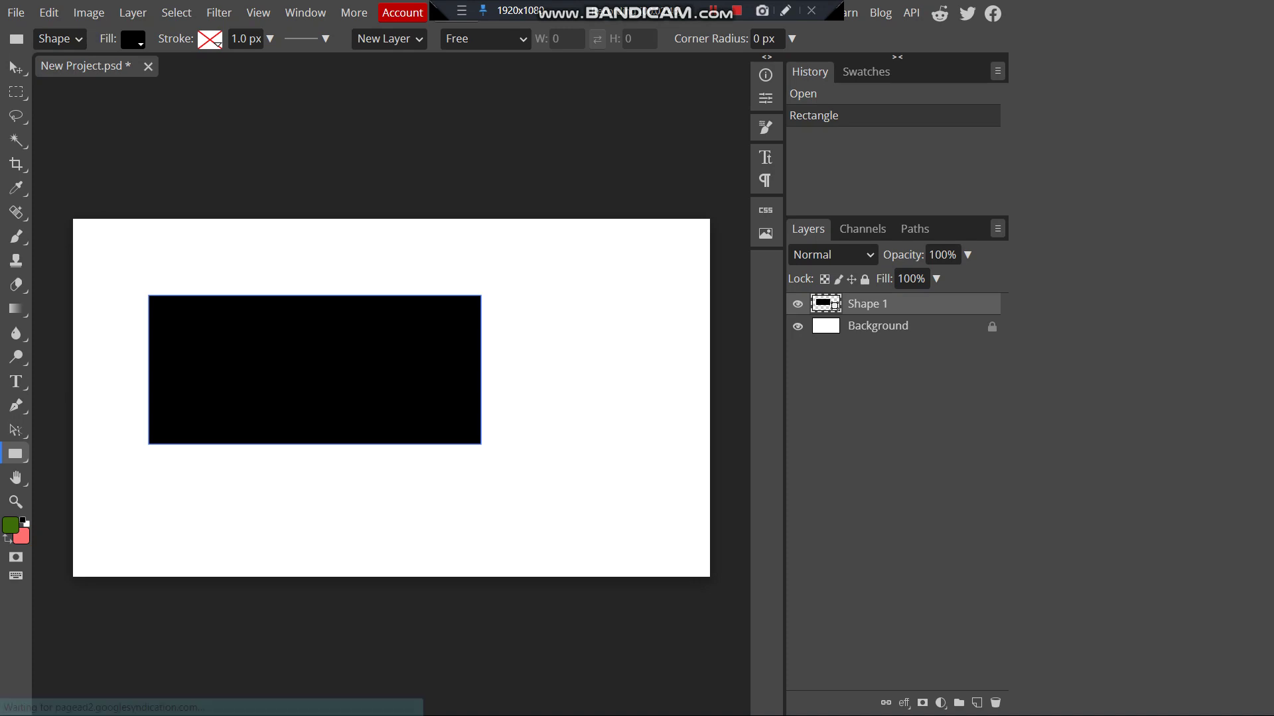
Step: Change the rectangle's fill color to dark green, #407602
double_click(826, 303)
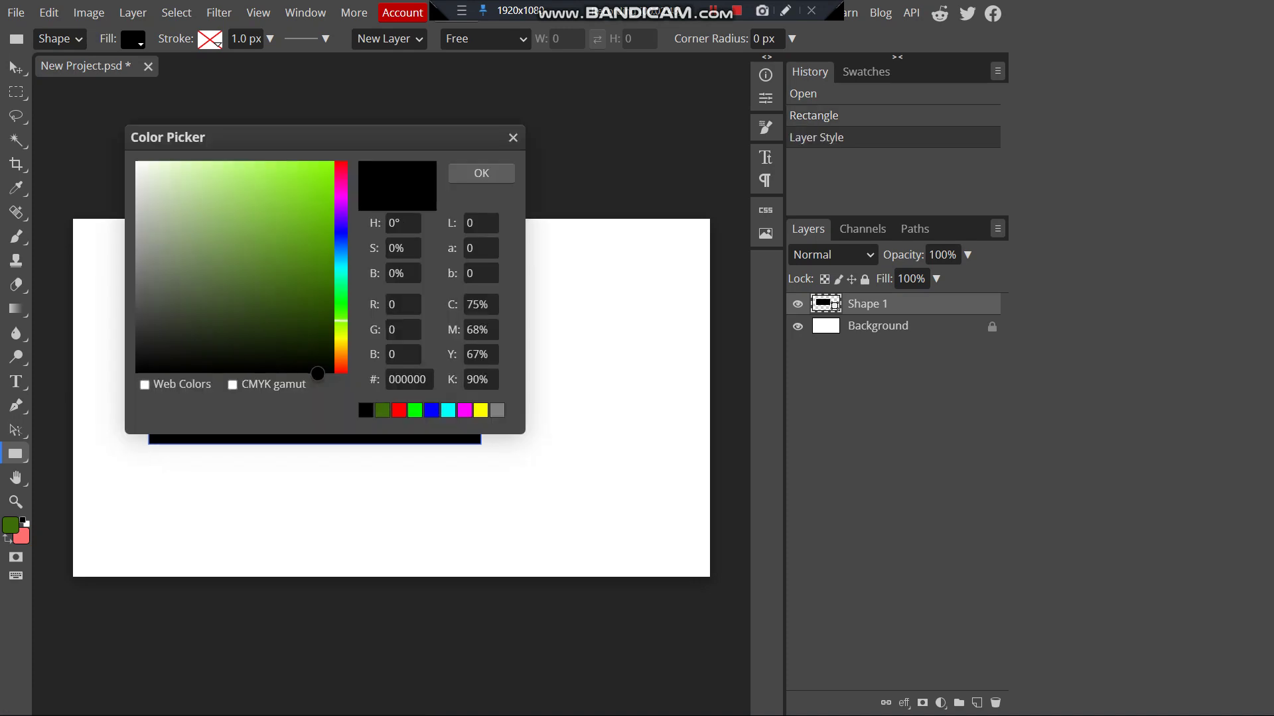
click(308, 186)
click(330, 280)
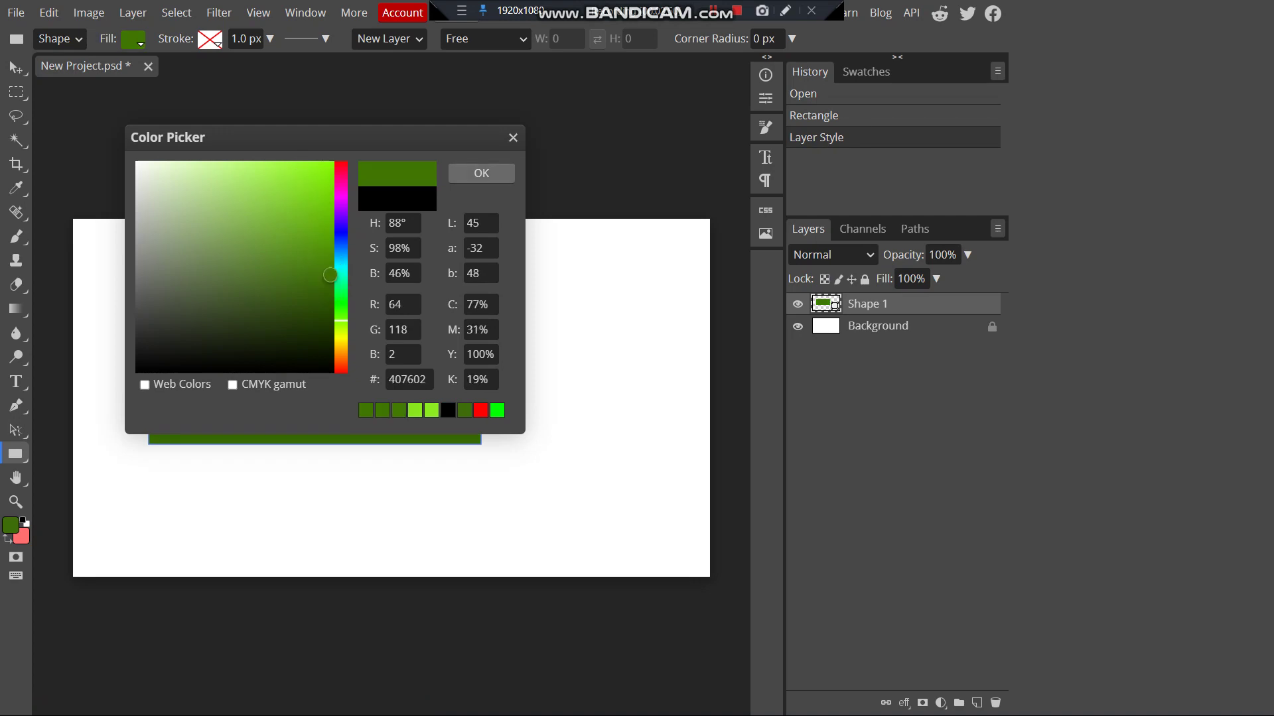
click(481, 173)
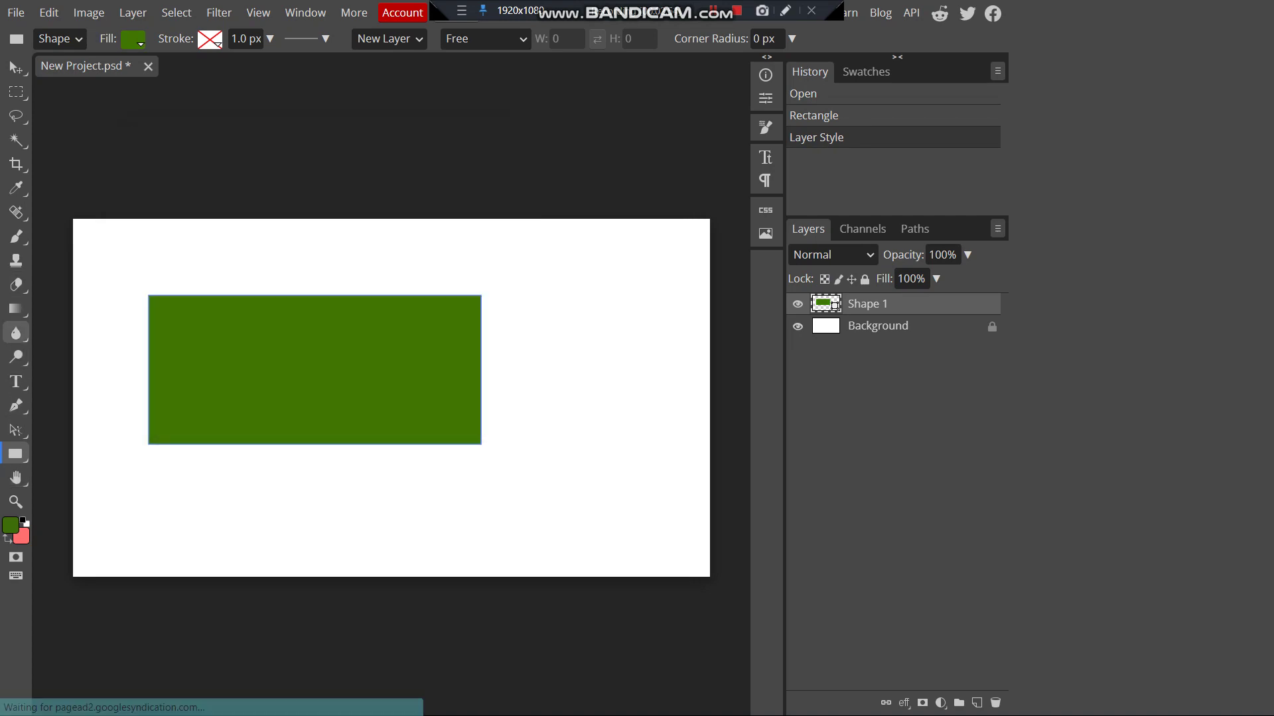
Step: Draw a circle in the middle of the green rectangle with the Ellipse tool
right_click(15, 454)
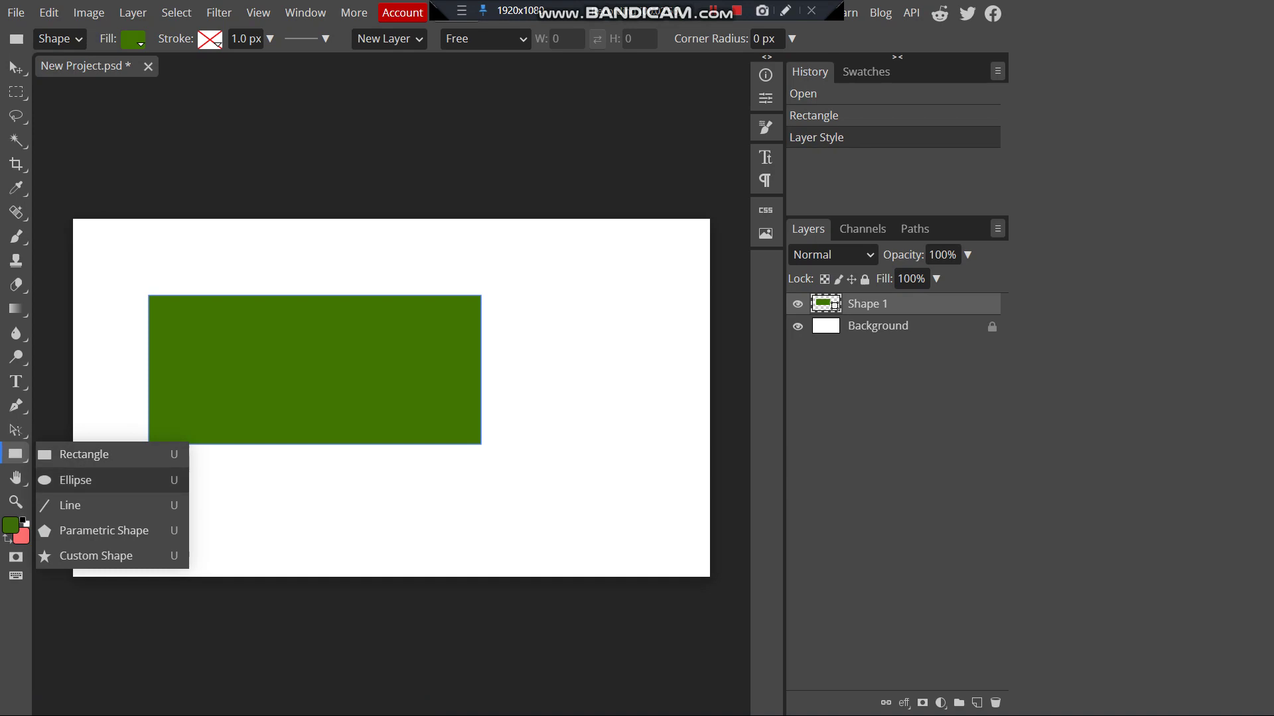
click(75, 480)
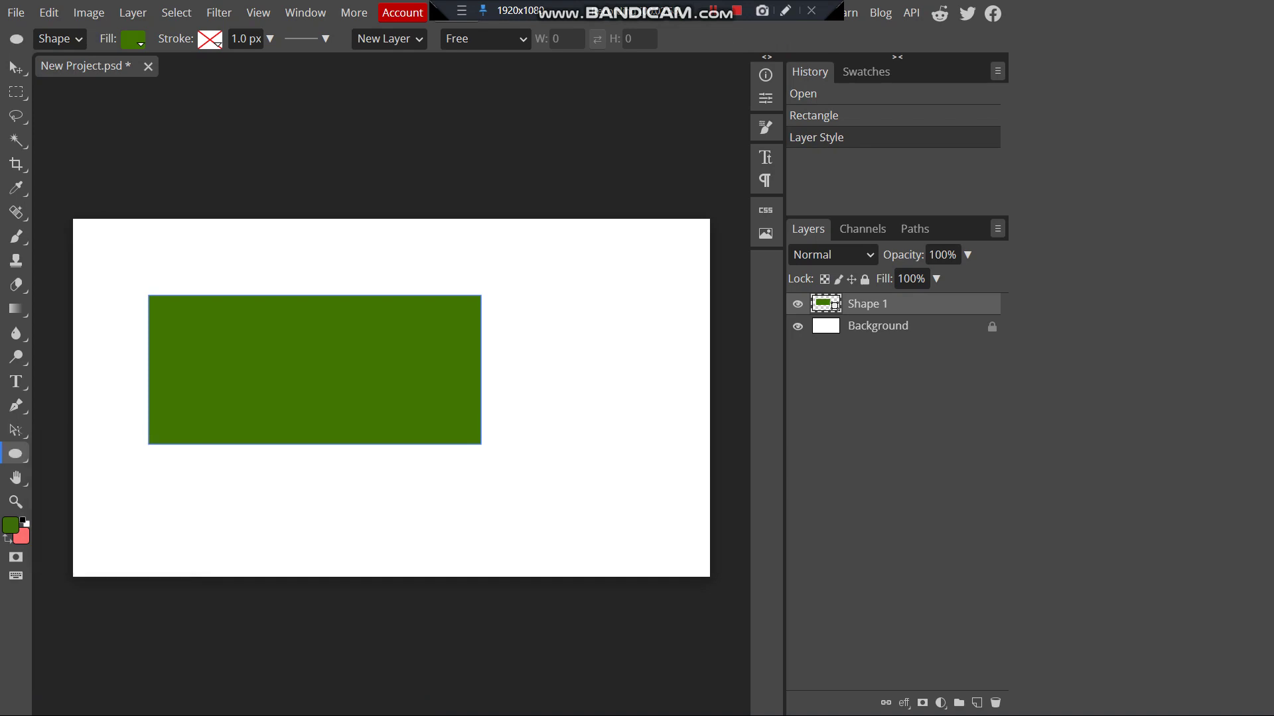
drag(278, 321, 374, 417)
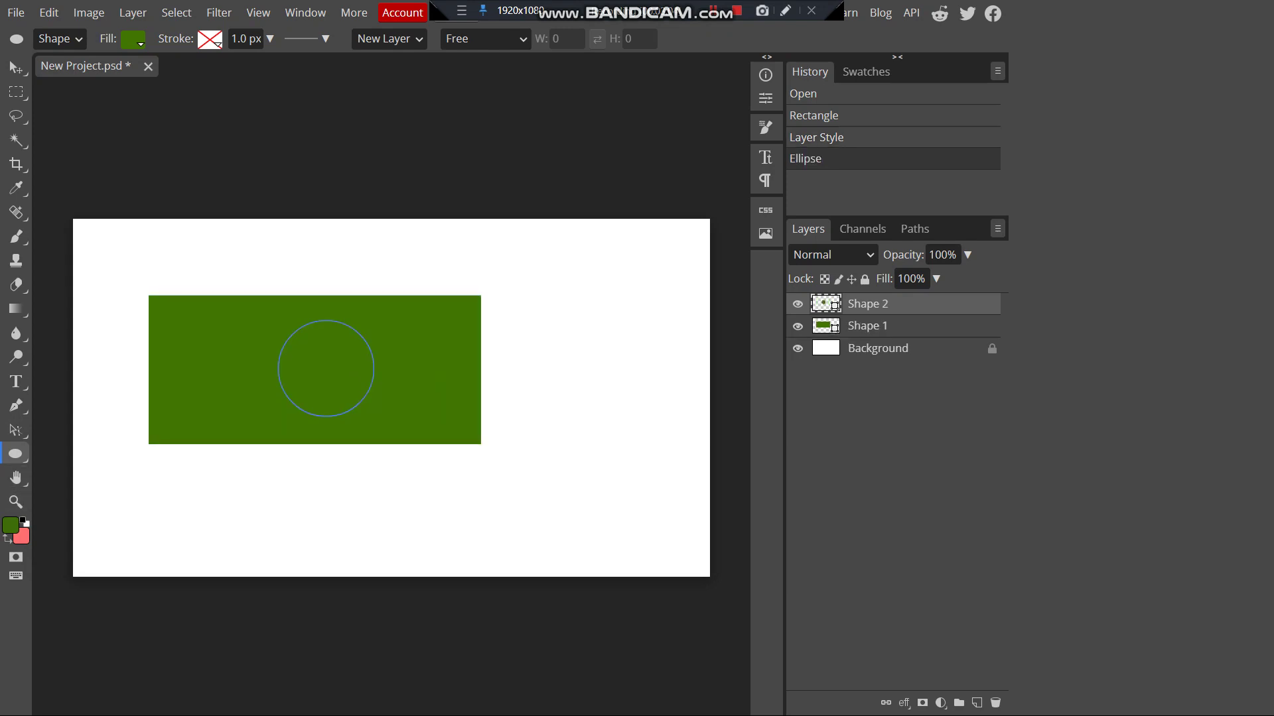
Step: Change the circle's fill color to bright red
click(11, 525)
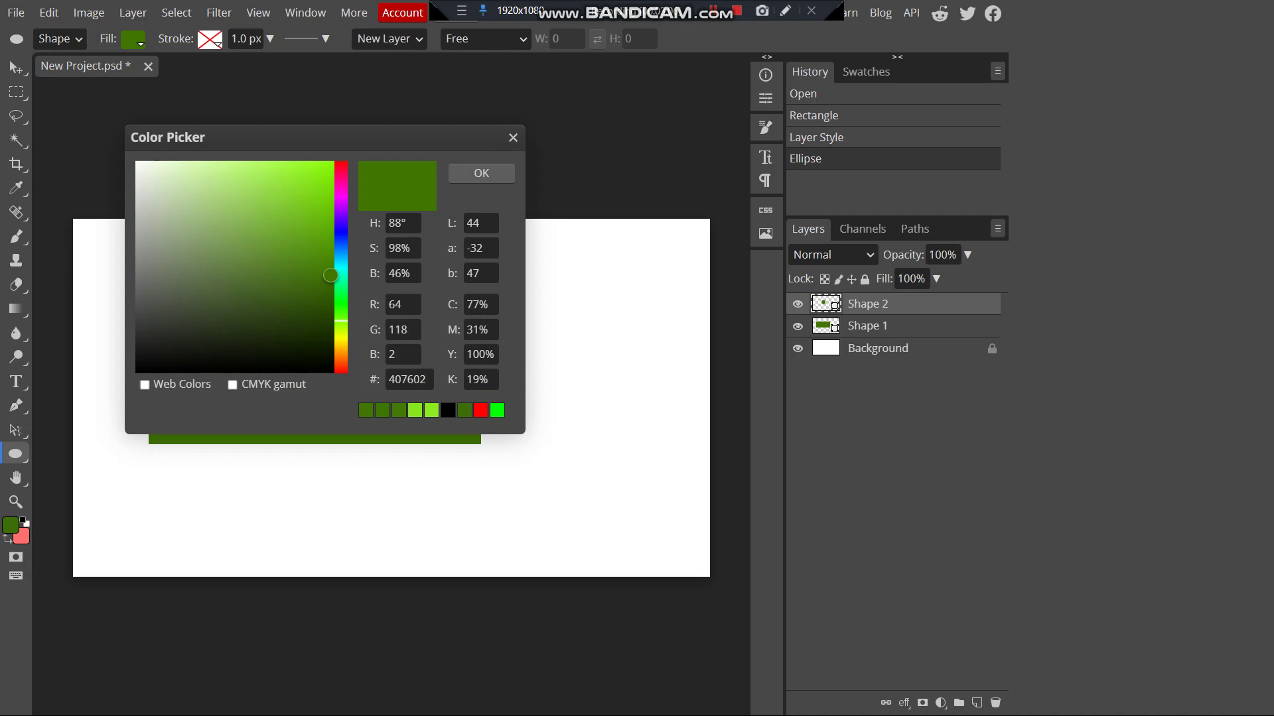
drag(340, 321, 340, 372)
drag(331, 275, 330, 165)
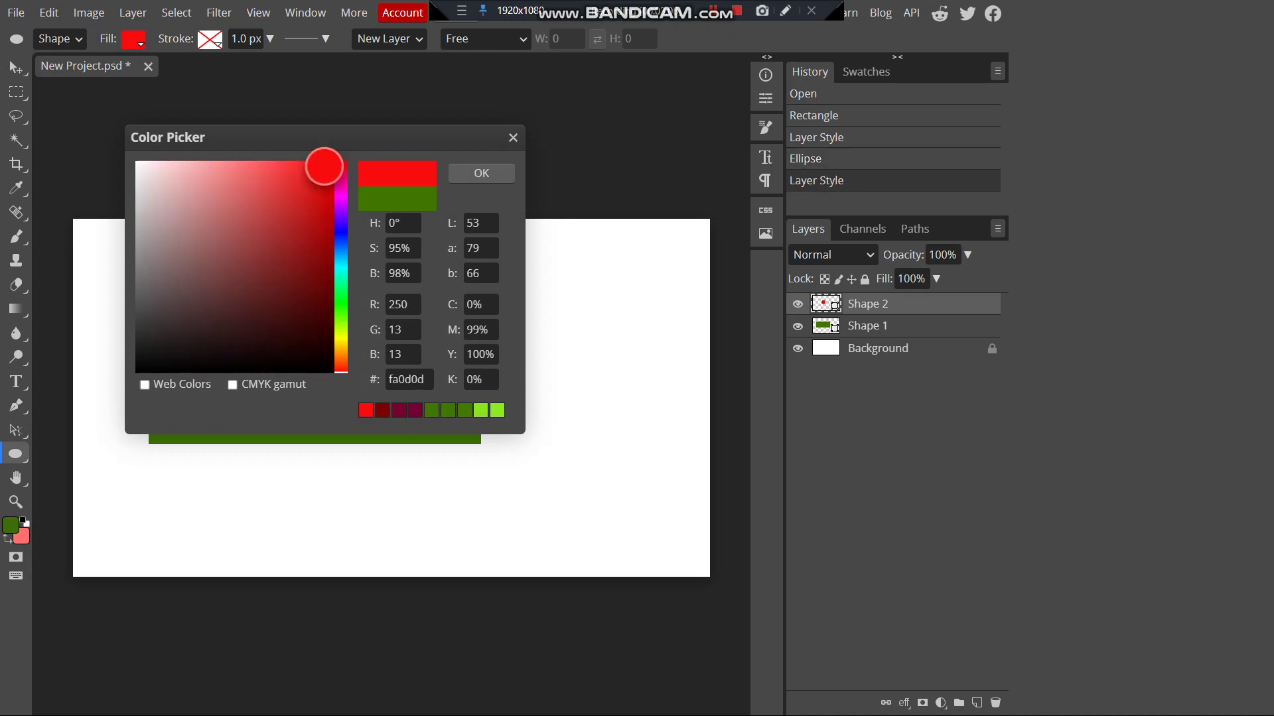
click(481, 173)
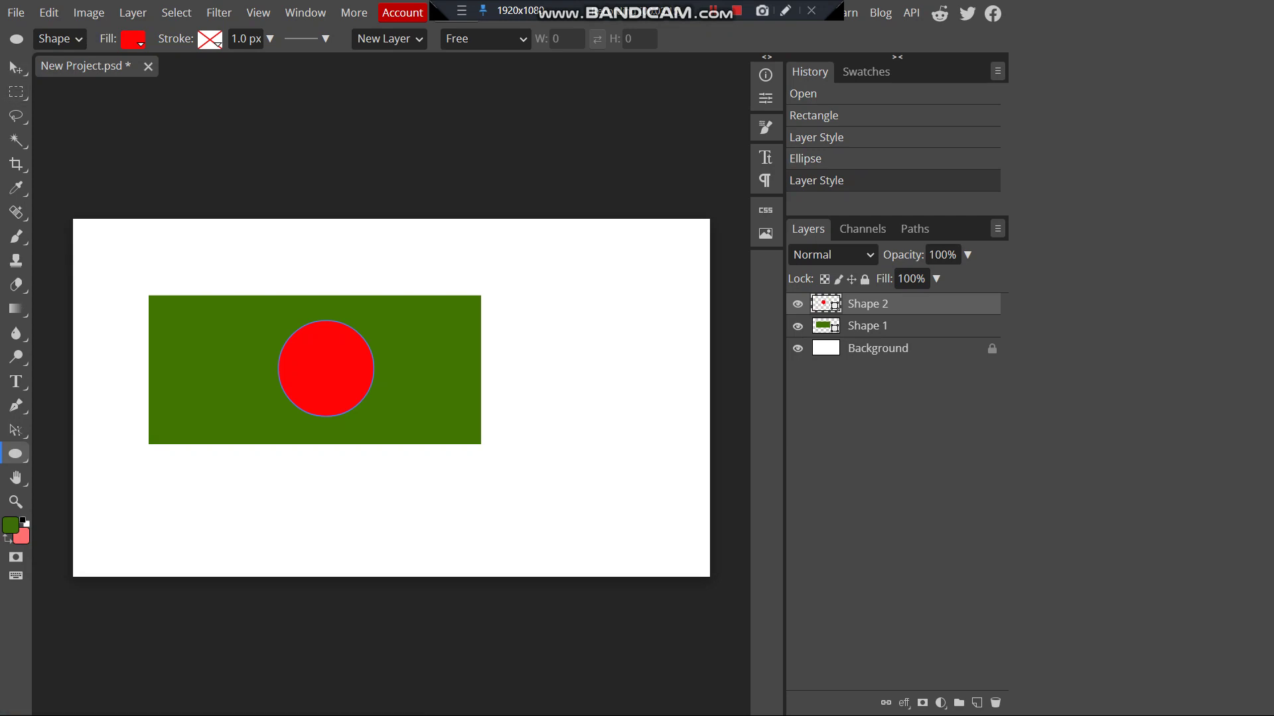
Step: Move the red circle slightly left and down within the green rectangle, then deselect it
click(16, 67)
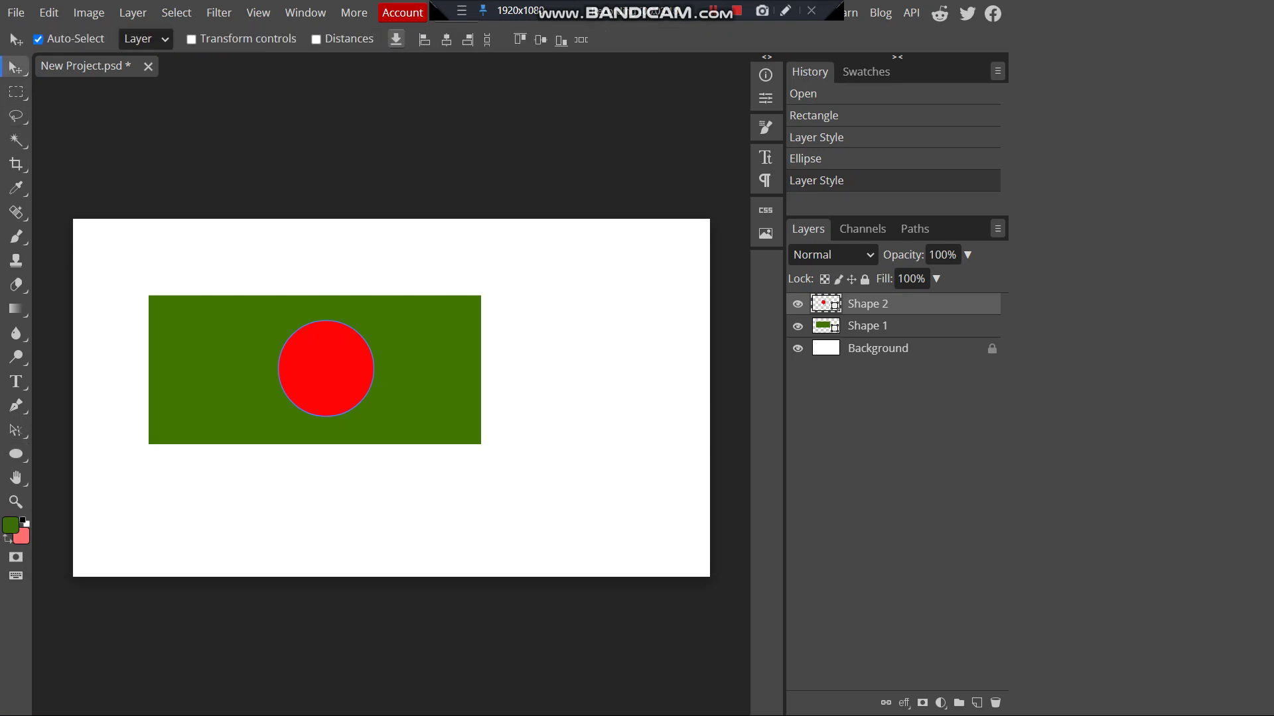
drag(326, 369, 304, 375)
click(563, 378)
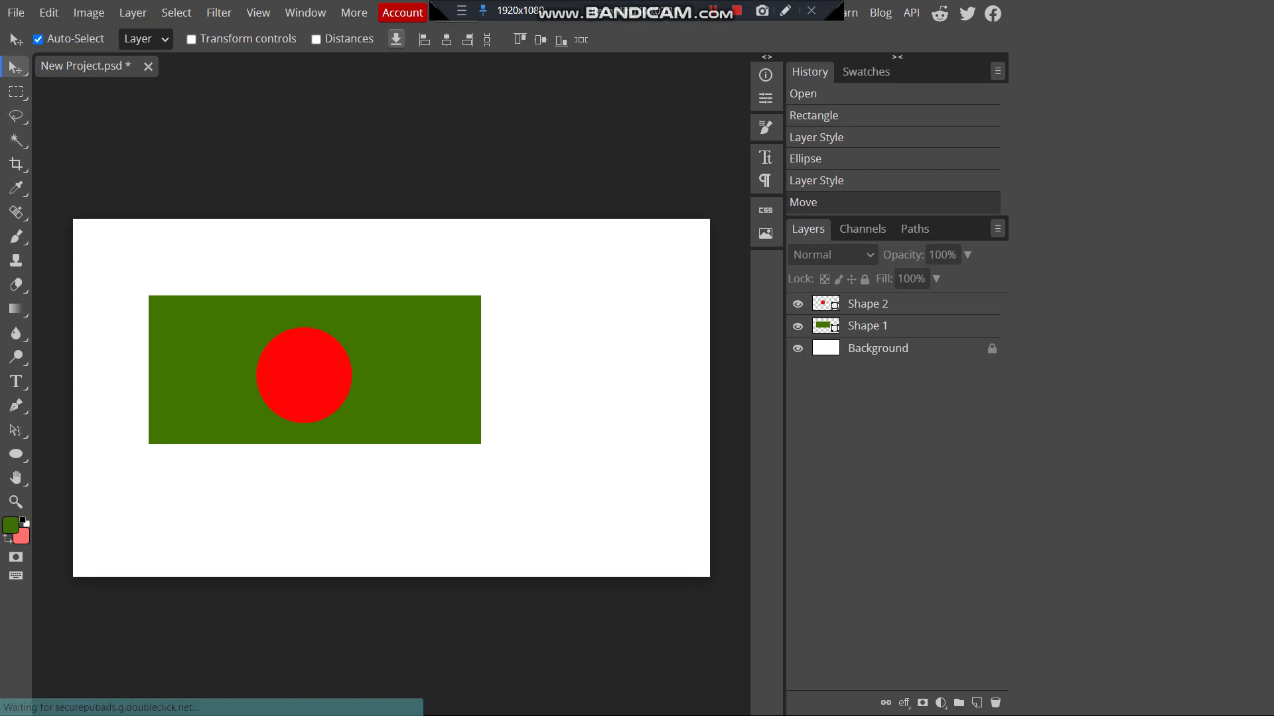
Step: Try to select the red circle on the flag with the Magic Wand tool
click(16, 116)
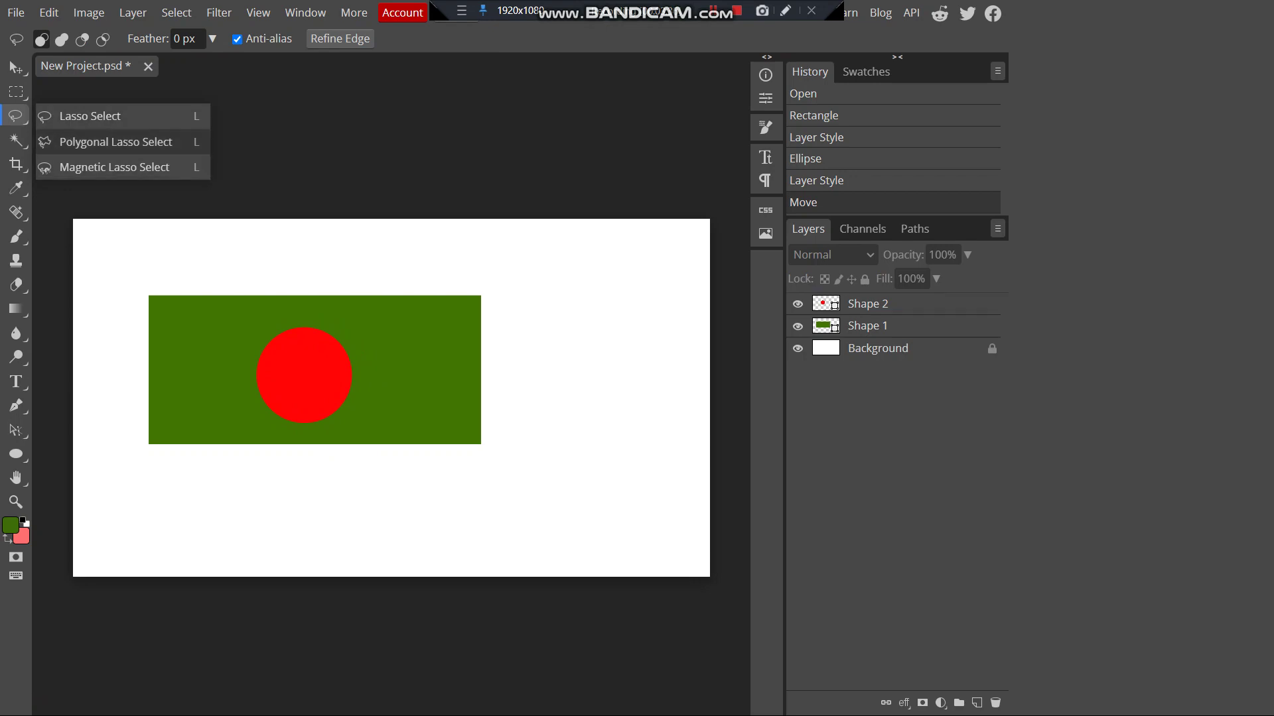
click(15, 140)
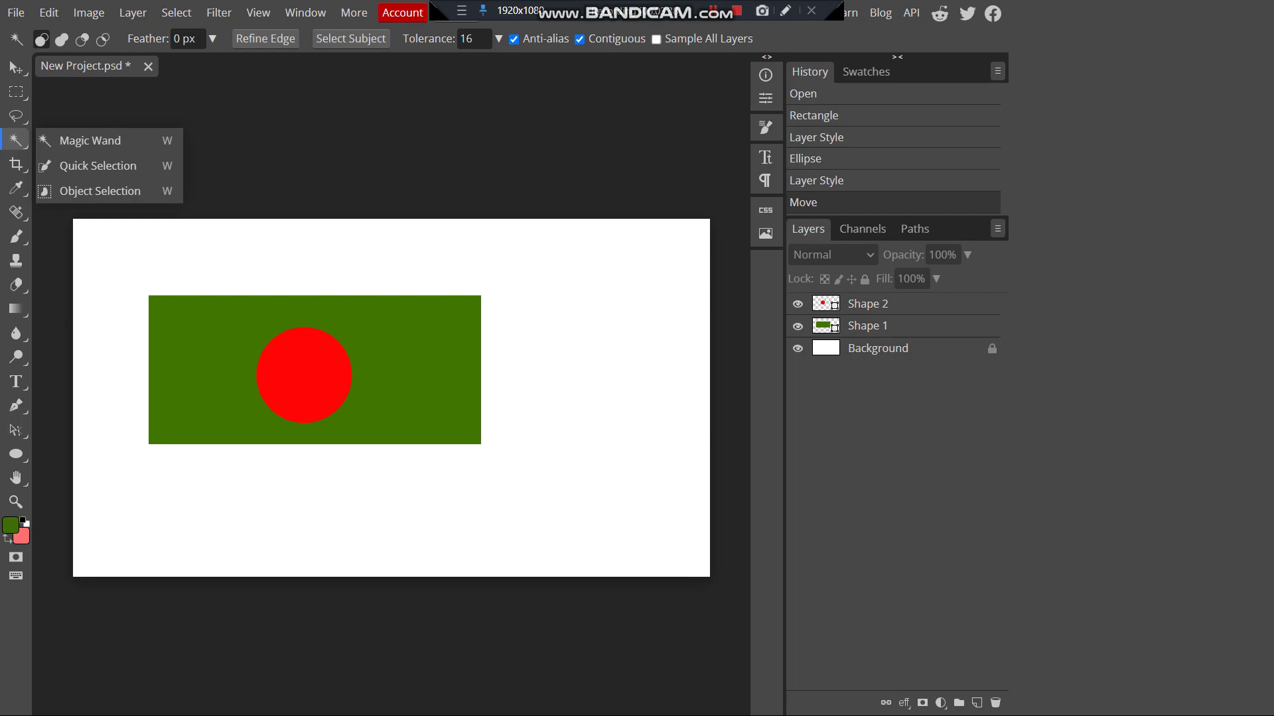
click(90, 140)
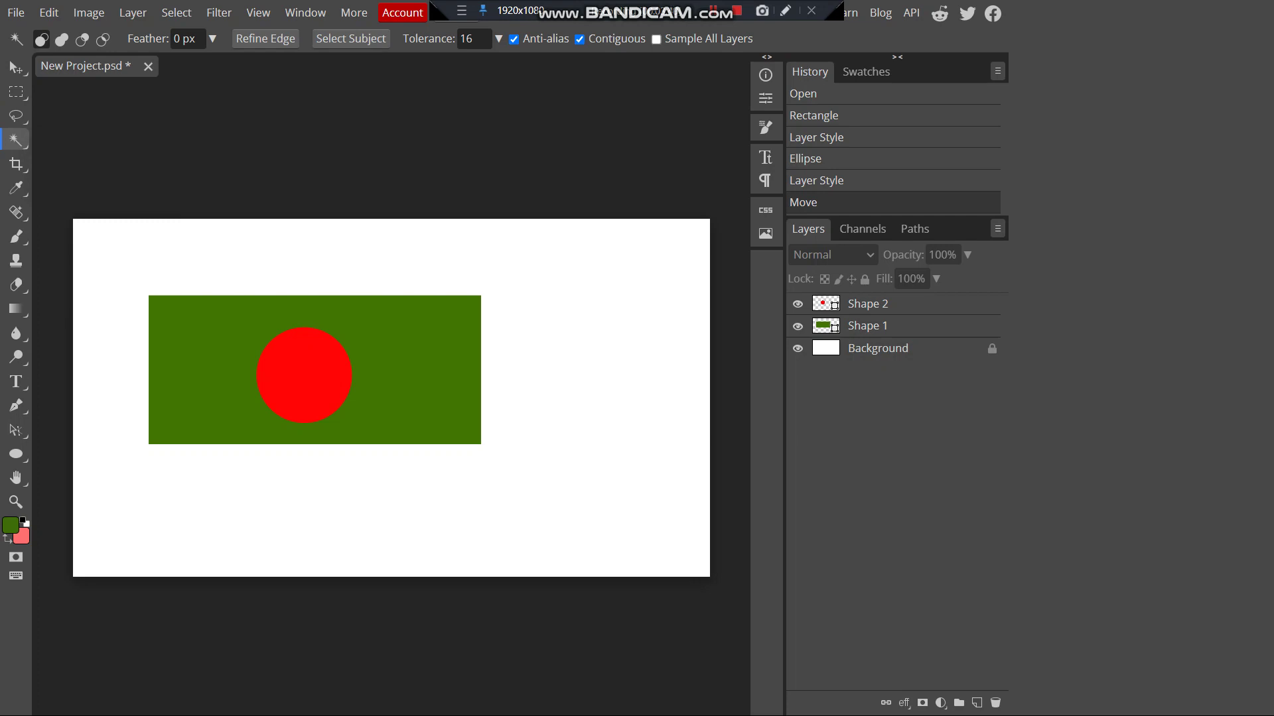
click(304, 375)
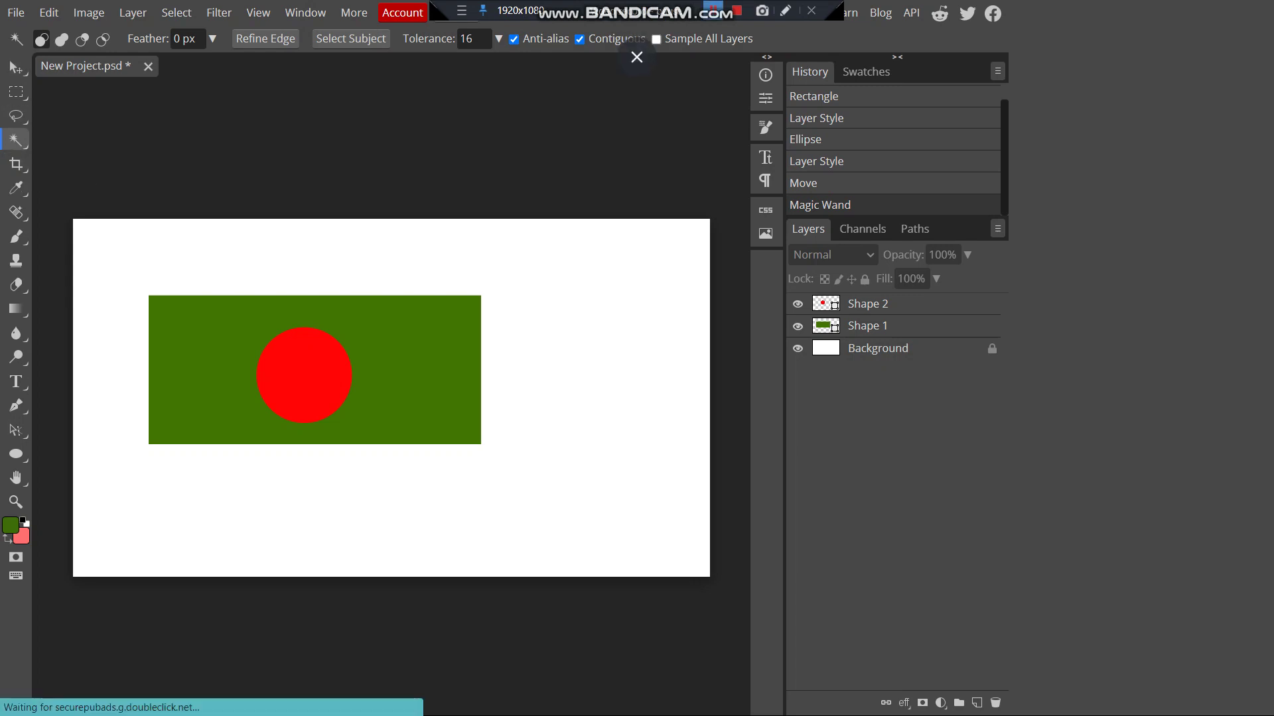
click(714, 10)
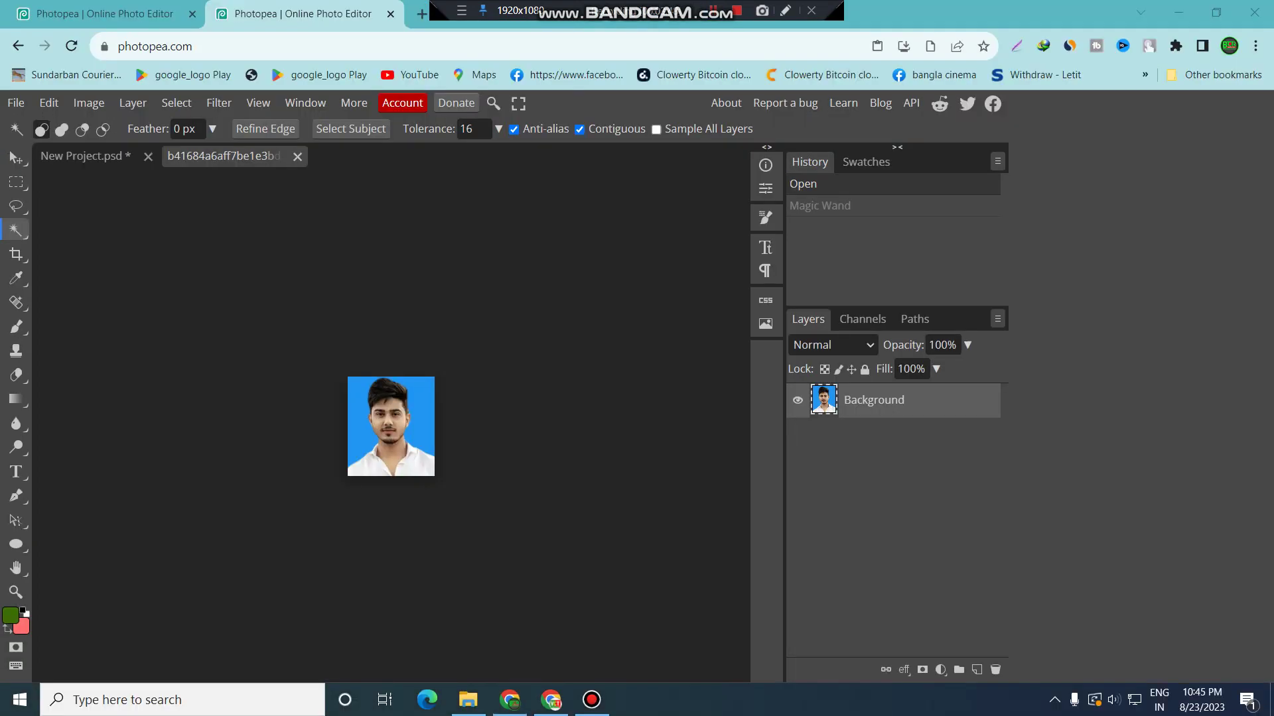
Step: Select the blue background on each side of the man in the portrait photo with the Magic Wand and delete it
scroll(391, 424, up, 3)
scroll(391, 424, down, 5)
scroll(391, 424, up, 2)
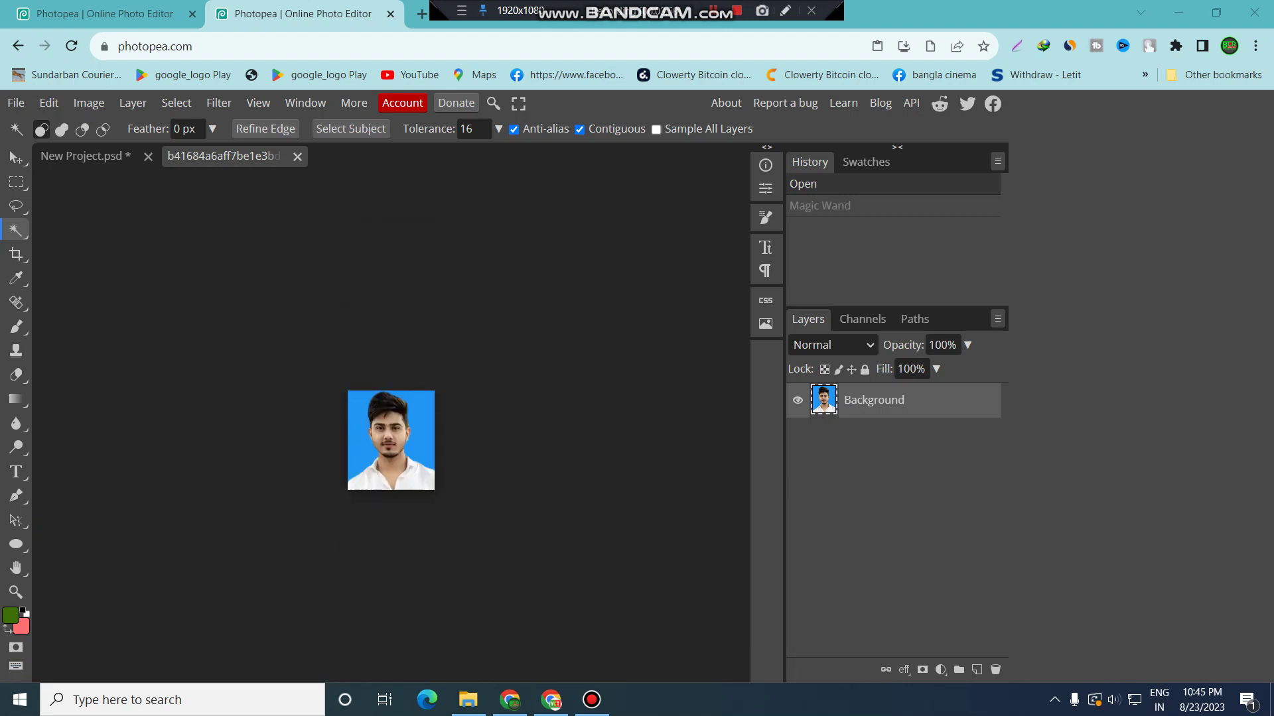
scroll(380, 479, up, 12)
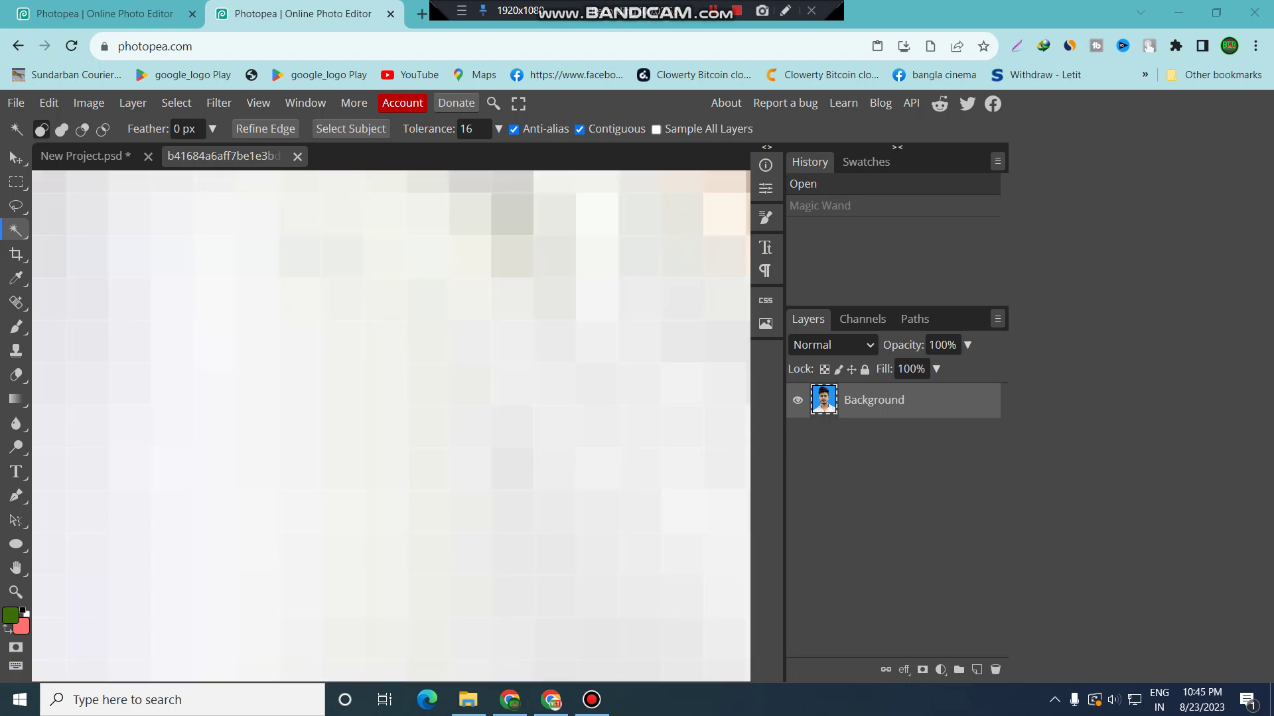
scroll(395, 438, down, 9)
scroll(390, 431, down, 2)
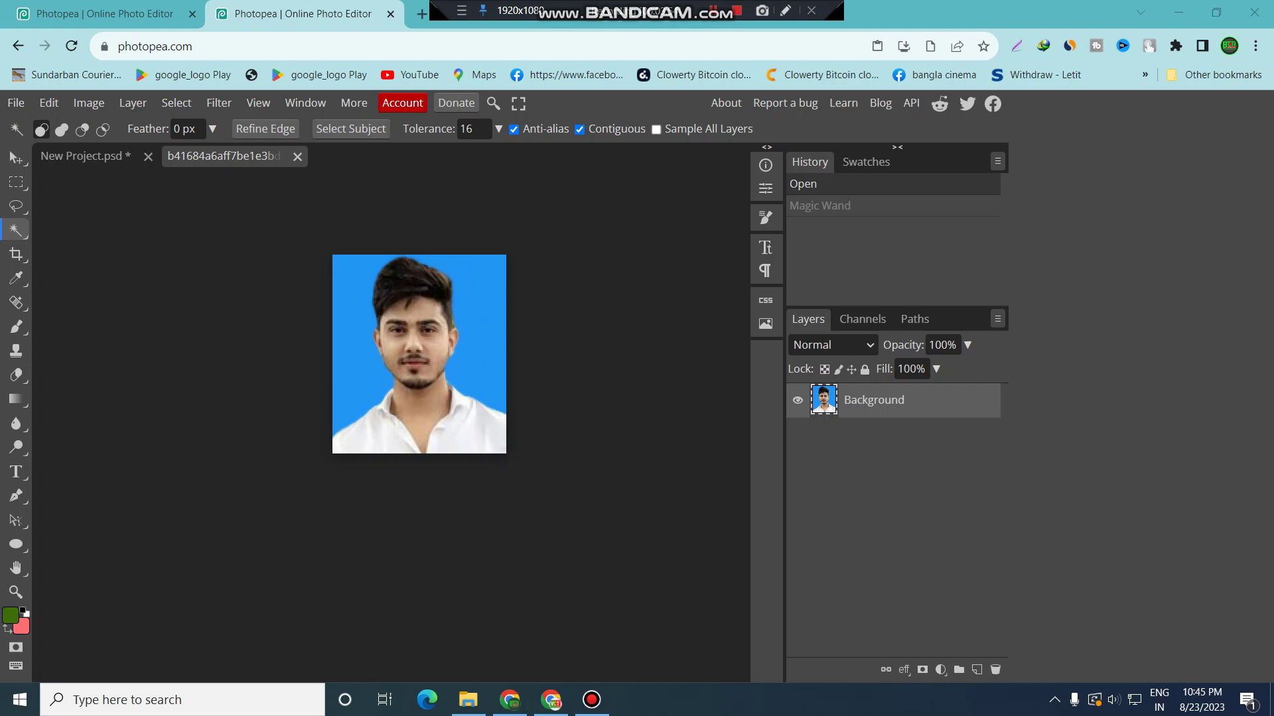
click(16, 231)
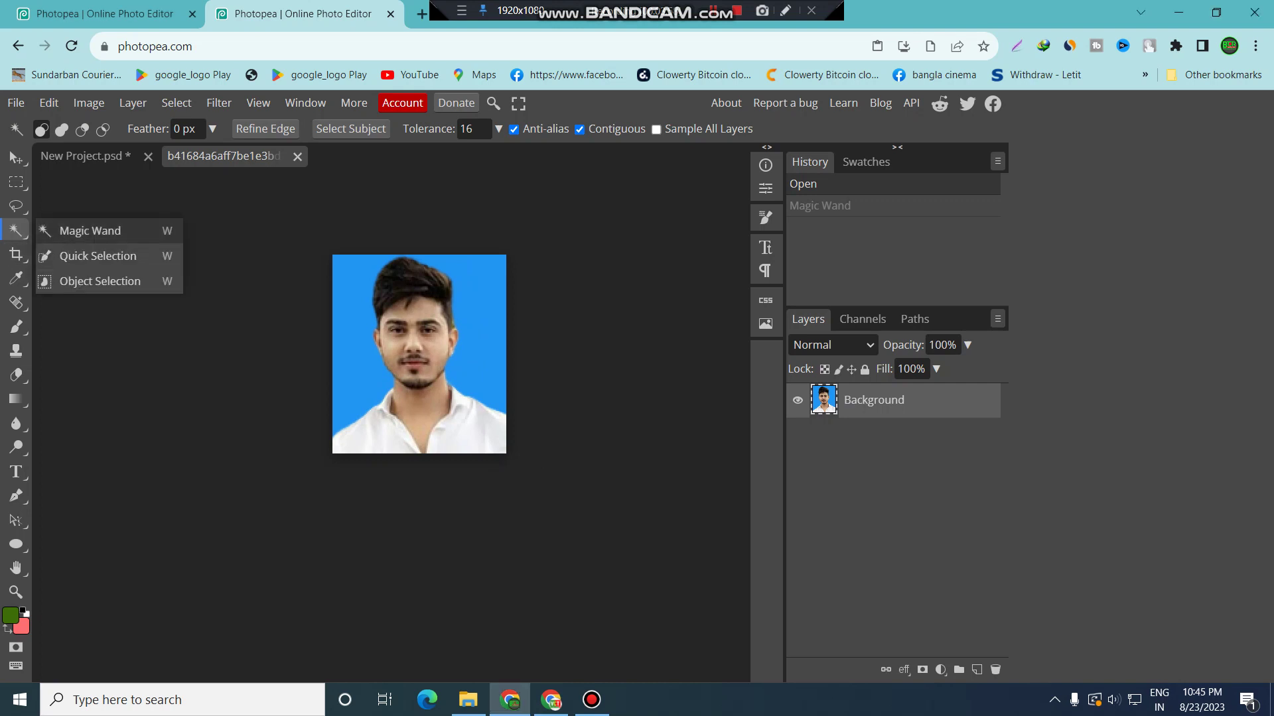
click(90, 230)
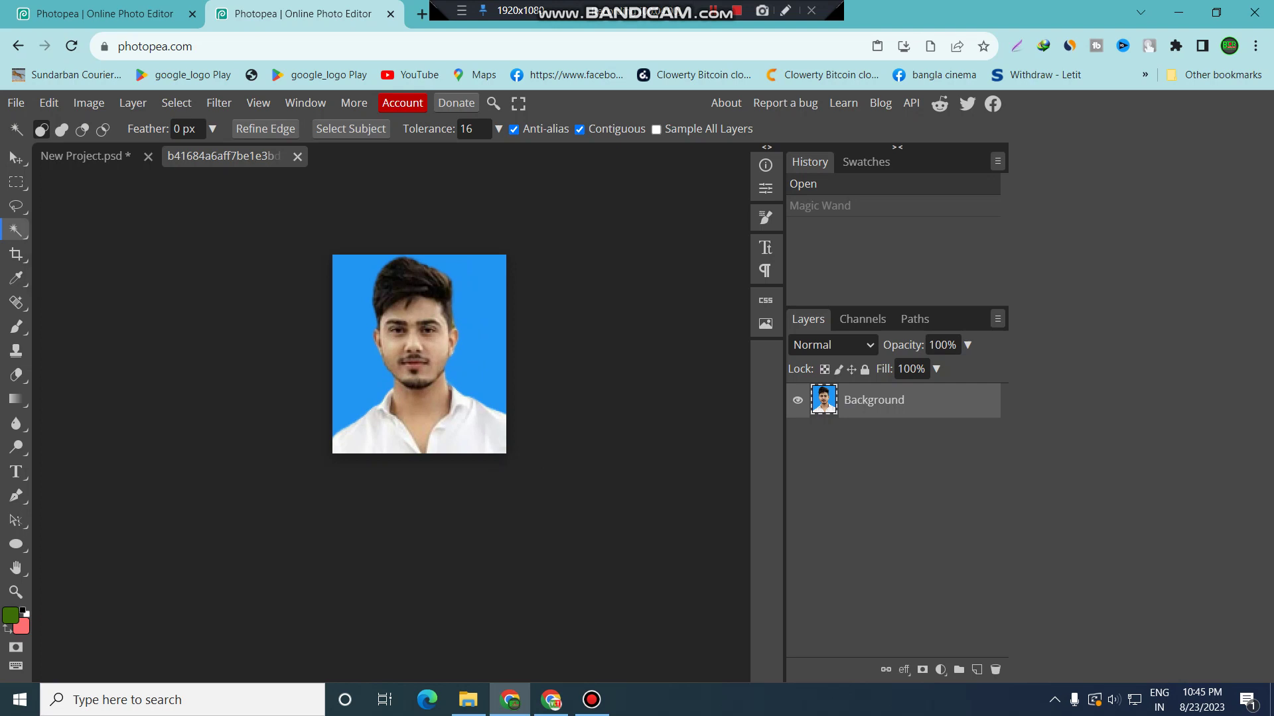
click(480, 316)
key(Delete)
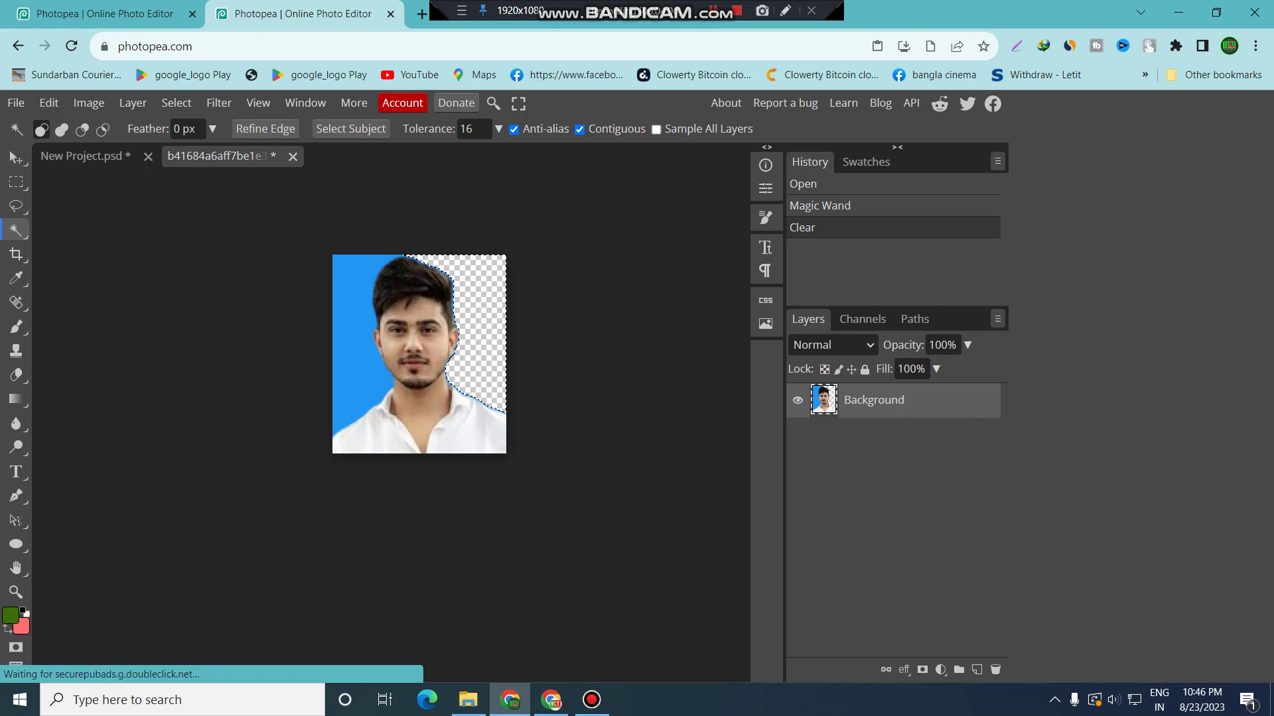
click(354, 316)
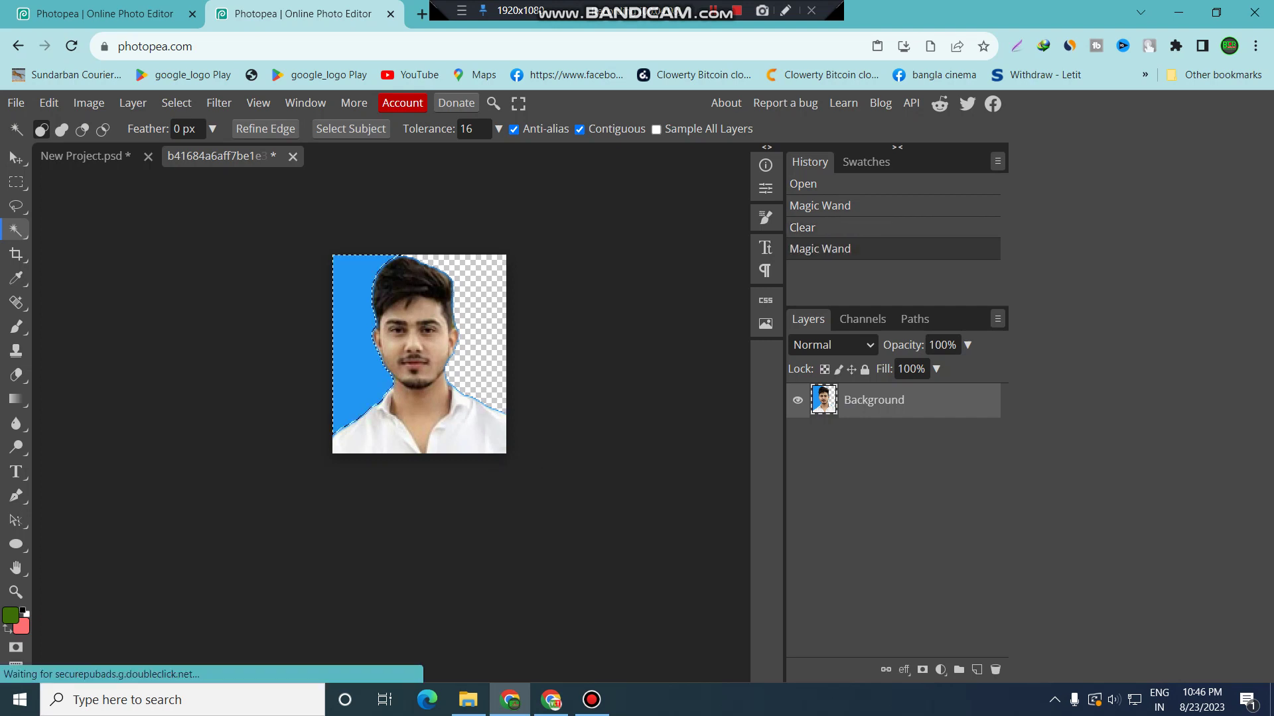
key(Delete)
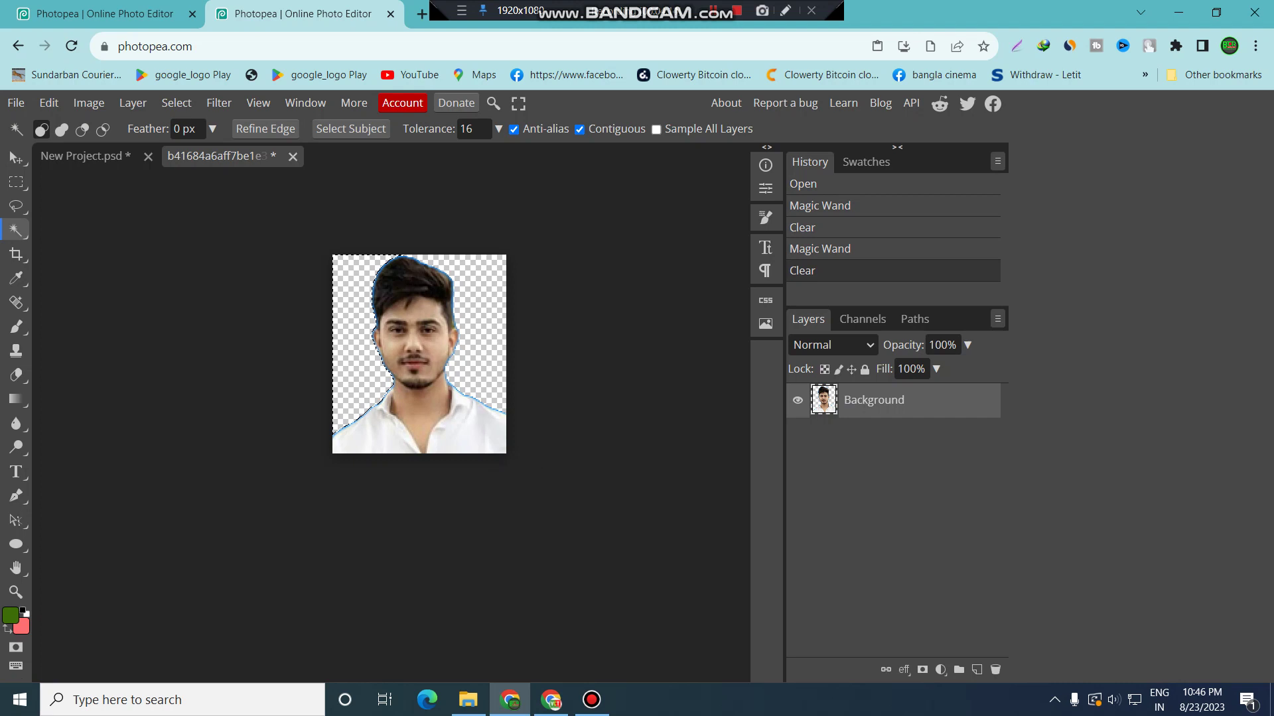
Step: Undo the background deletions in the portrait back to the first Magic Wand selection
key(ctrl+z)
key(ctrl+z)
key(ctrl+z)
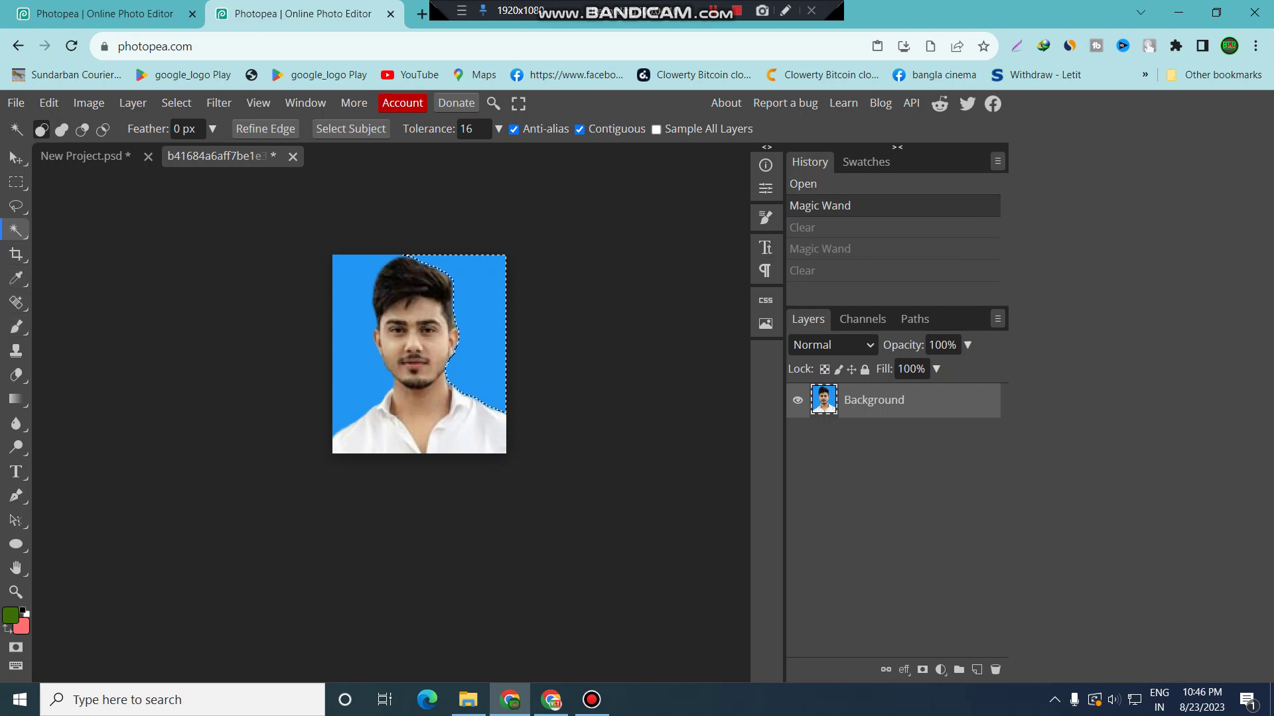
Step: Try to select the man in the portrait with the Quick Selection tool, undoing the first stroke and selecting again
right_click(15, 230)
click(98, 260)
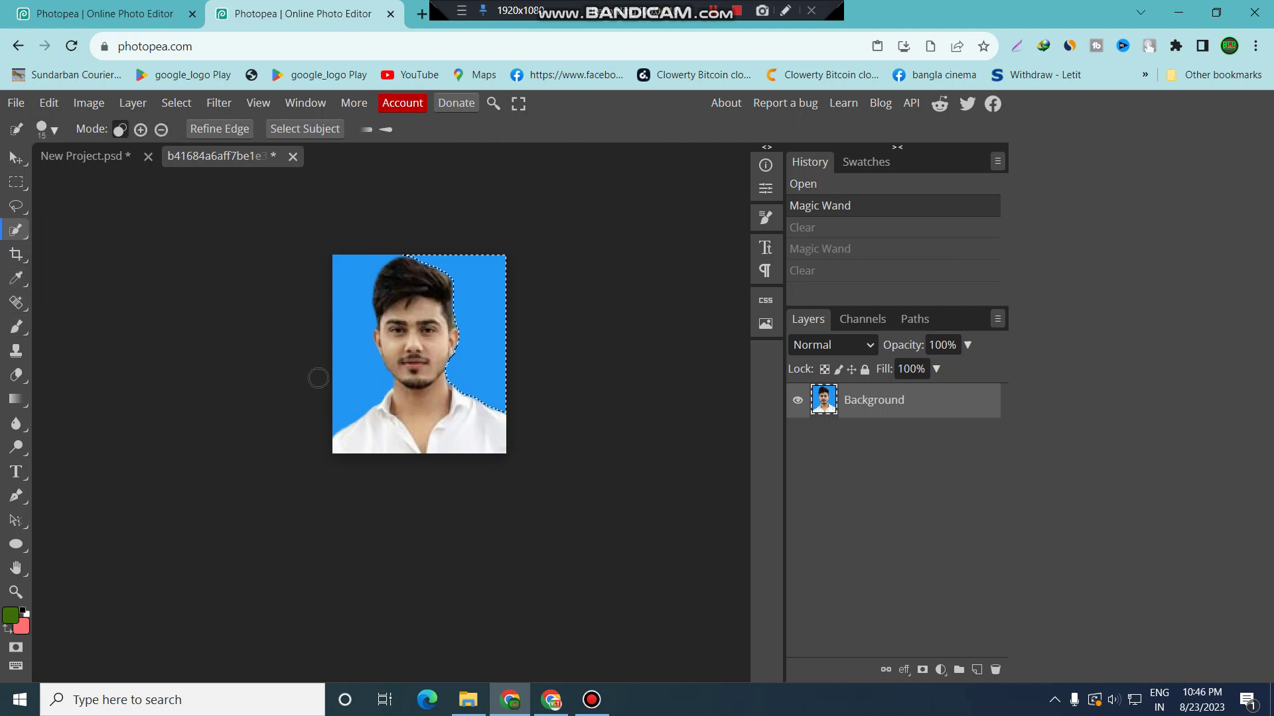
mouse_move(383, 405)
mouse_down()
mouse_move(363, 340)
mouse_move(370, 310)
mouse_move(428, 392)
mouse_up()
key(ctrl+z)
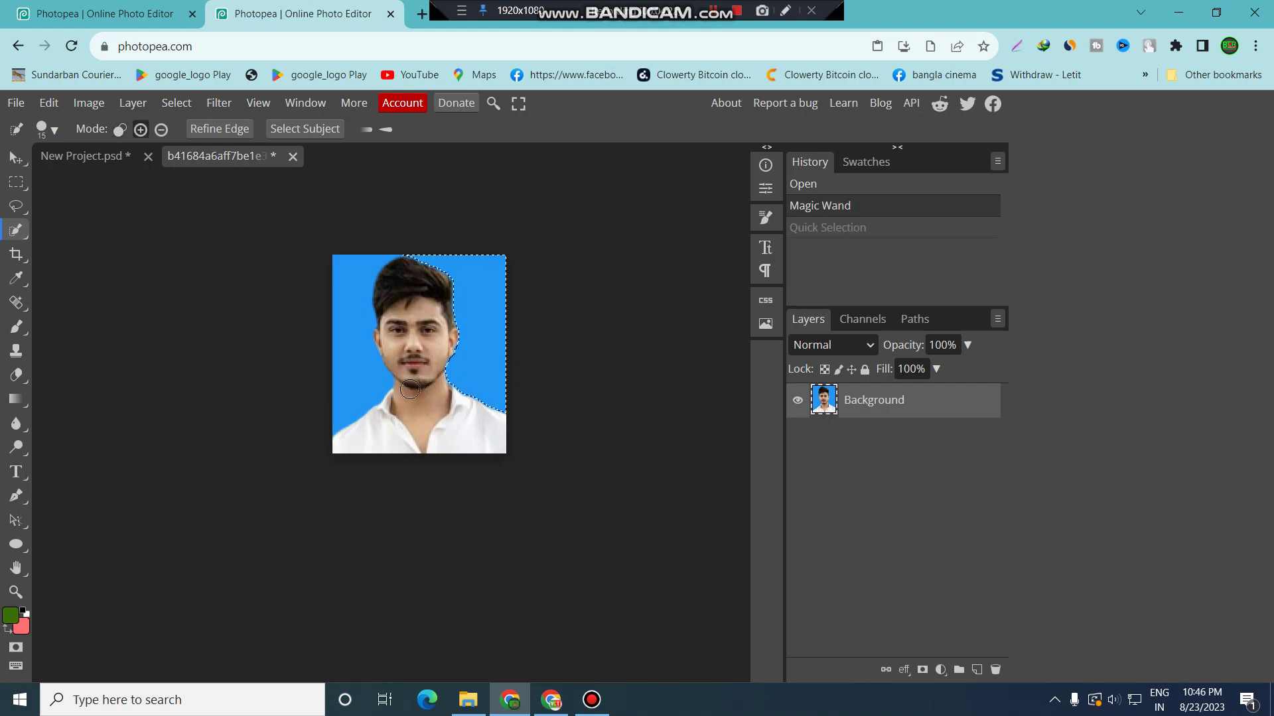
click(359, 445)
key(z)
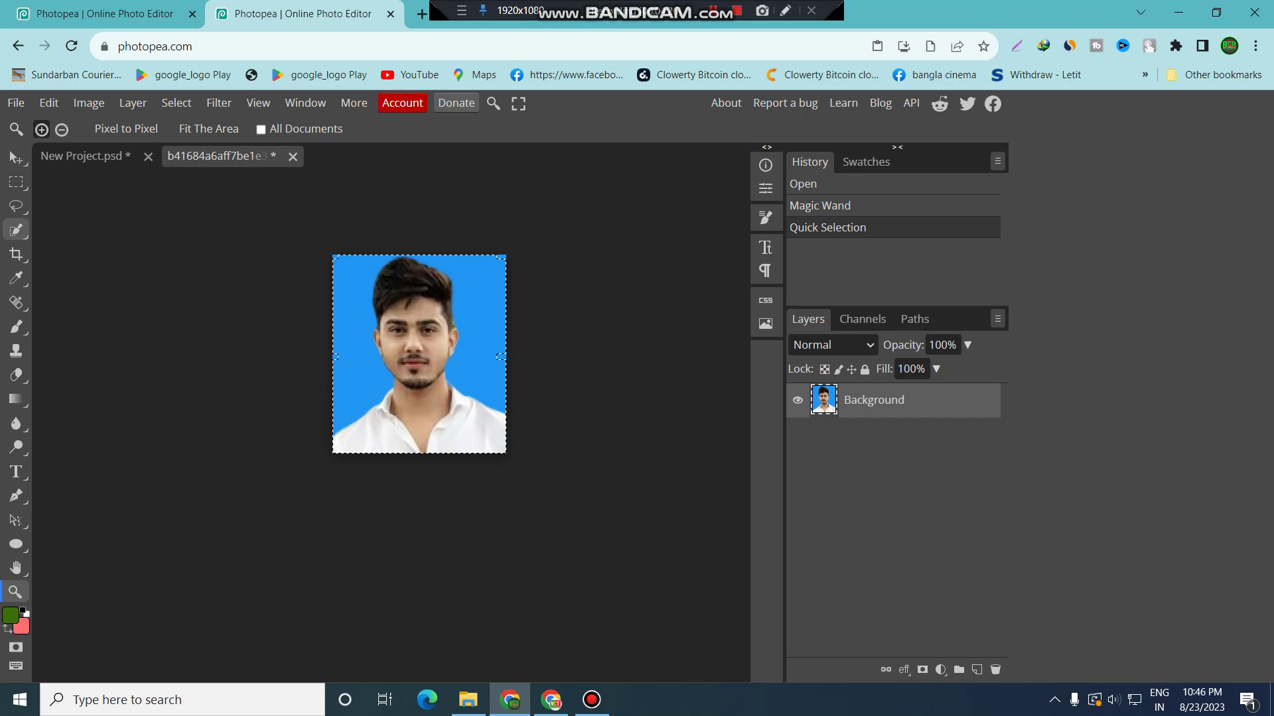
Step: Clear the existing selection and remove the blue areas right and left of the man using the Magic Wand tool
right_click(16, 231)
click(93, 233)
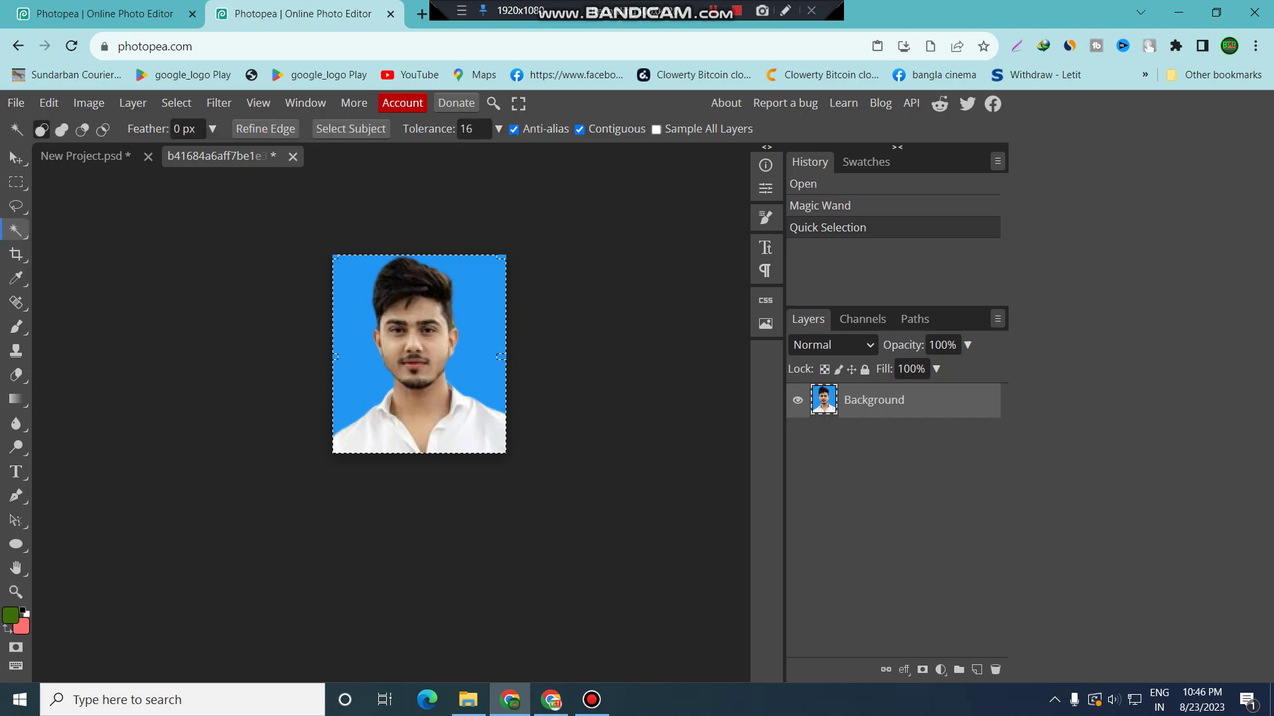
click(481, 311)
click(480, 311)
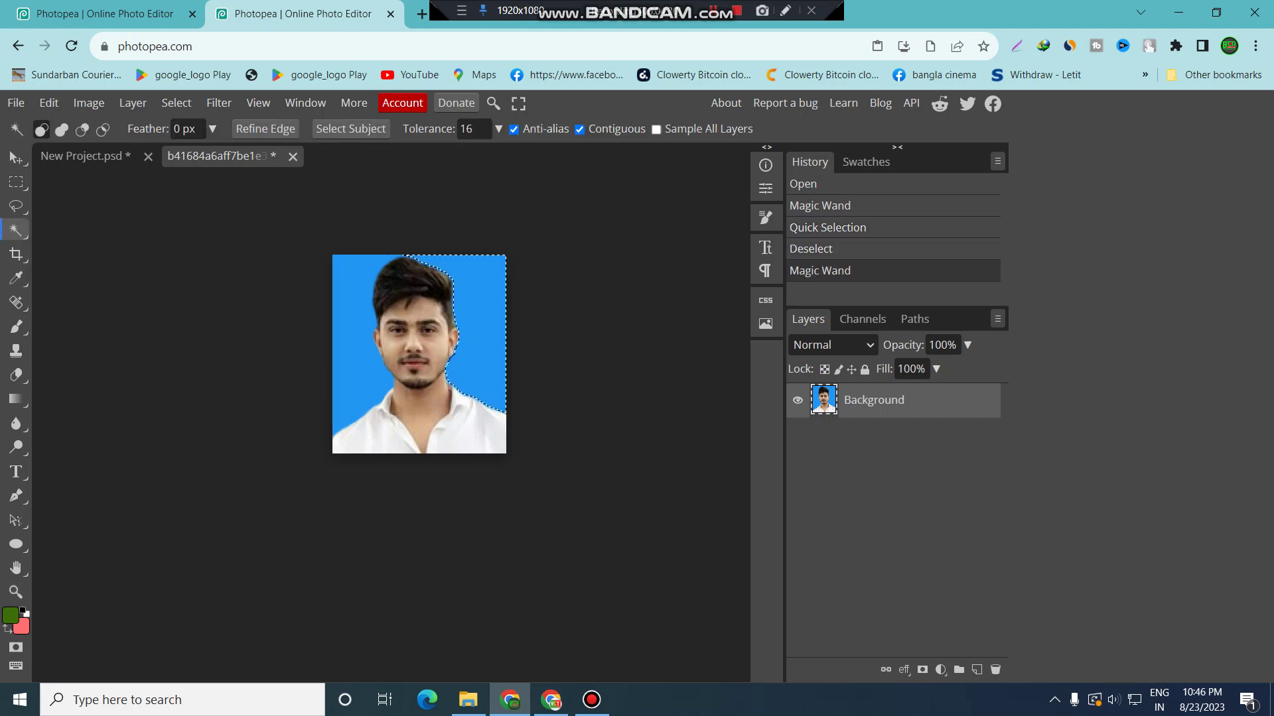
key(Delete)
click(359, 312)
key(Delete)
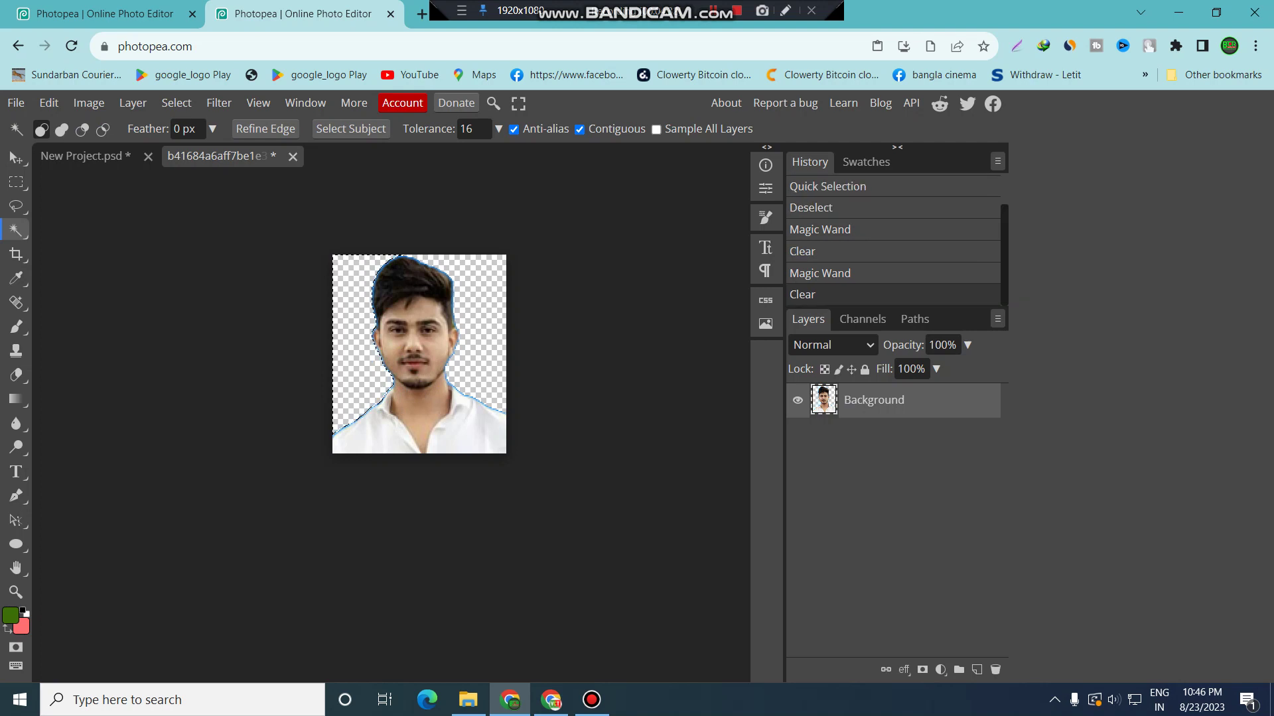
Step: Try to transfer the cut-out portrait into New Project.psd with the Move tool
click(16, 158)
drag(411, 344, 92, 159)
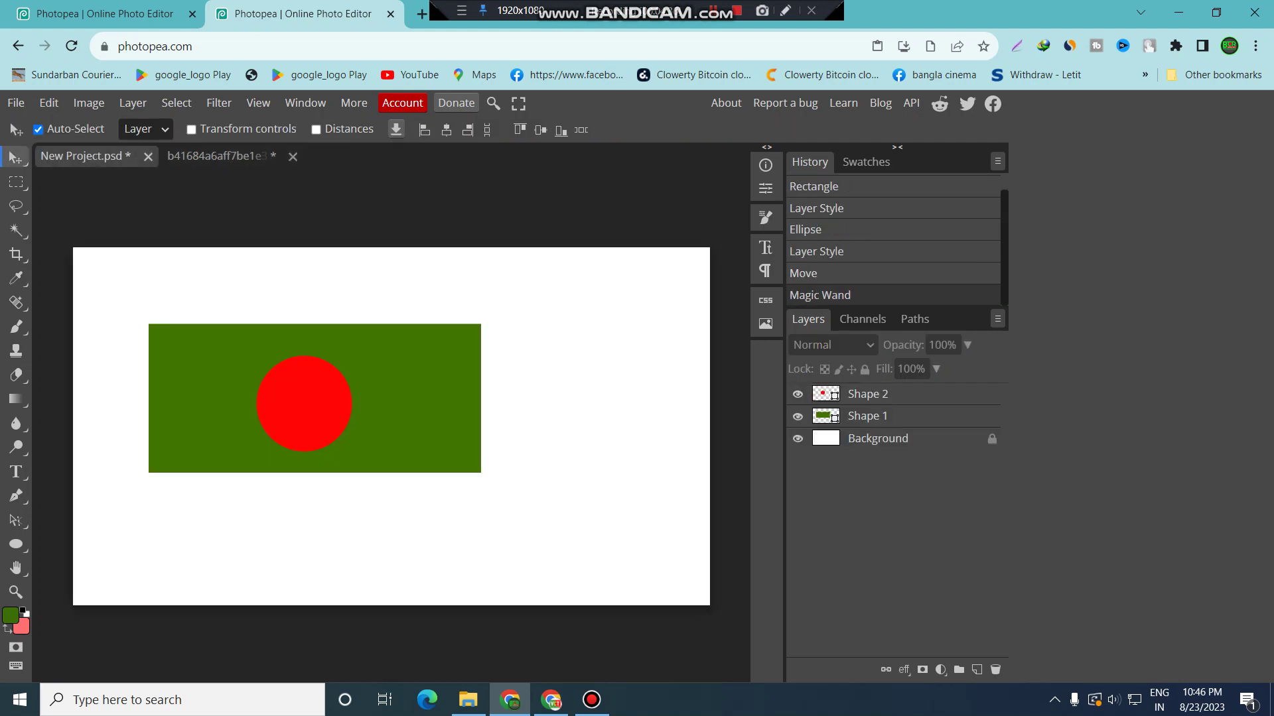
click(219, 158)
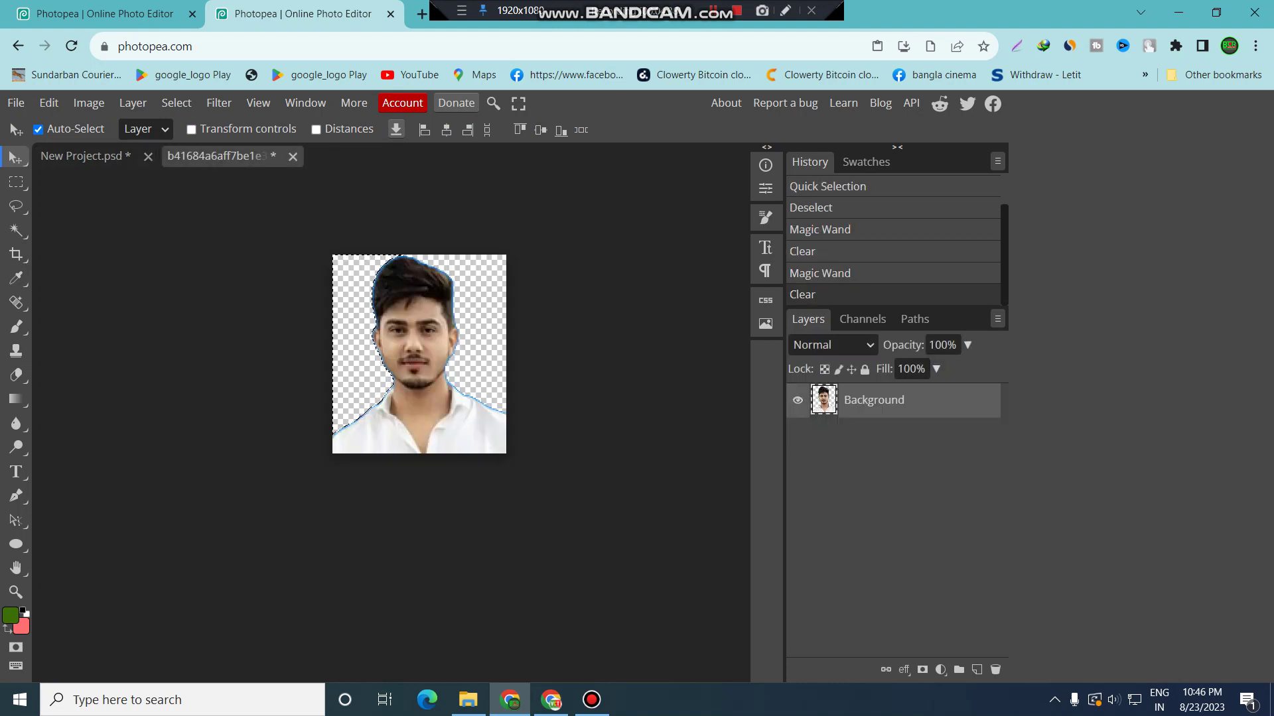
click(91, 157)
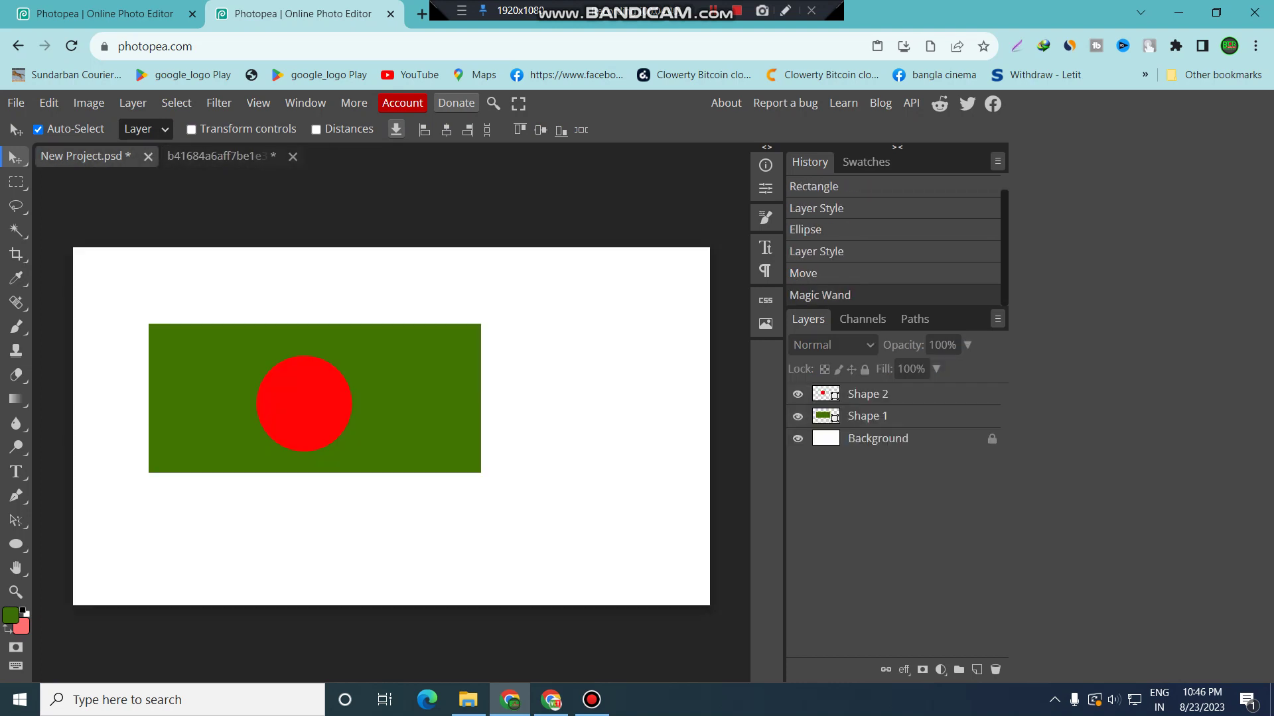
click(219, 157)
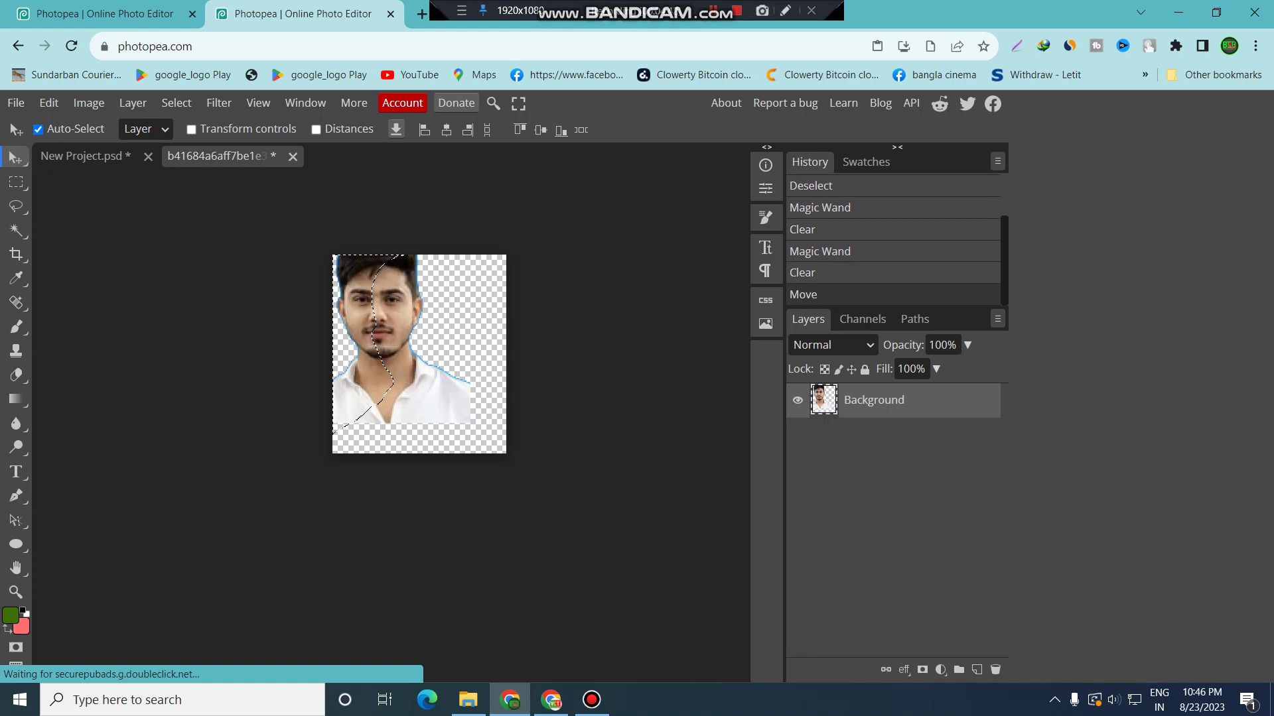
drag(166, 179, 91, 157)
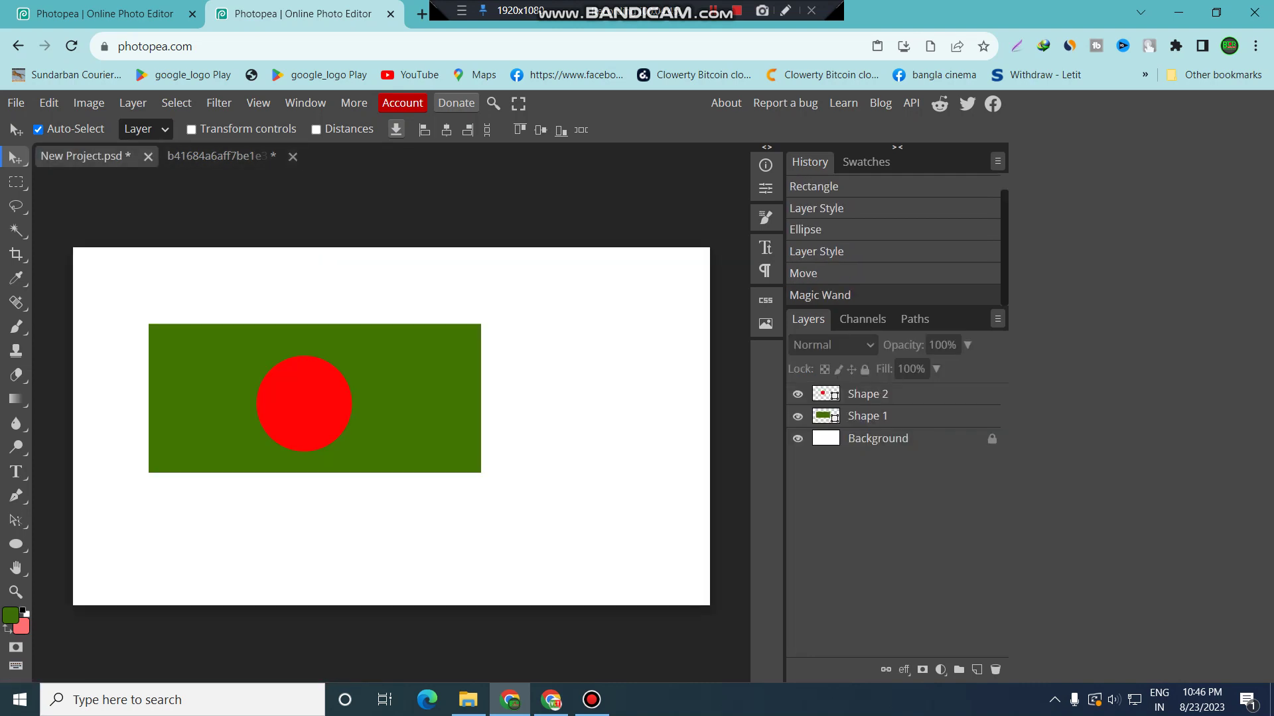
mouse_move(597, 392)
mouse_down()
mouse_move(668, 541)
mouse_move(626, 446)
mouse_move(638, 459)
mouse_up()
Step: Choose the Eyedropper in the flag project and examine the variants of the healing brush tool
scroll(613, 409, up, 3)
scroll(610, 438, down, 5)
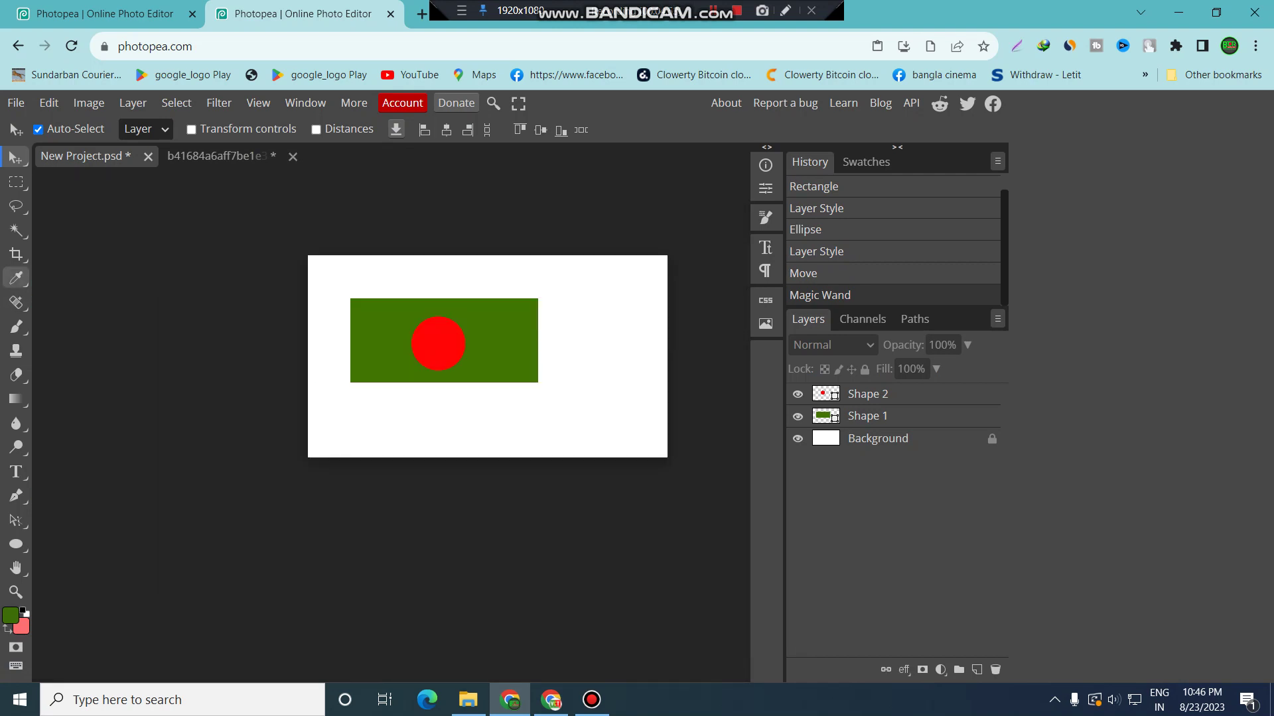
click(16, 279)
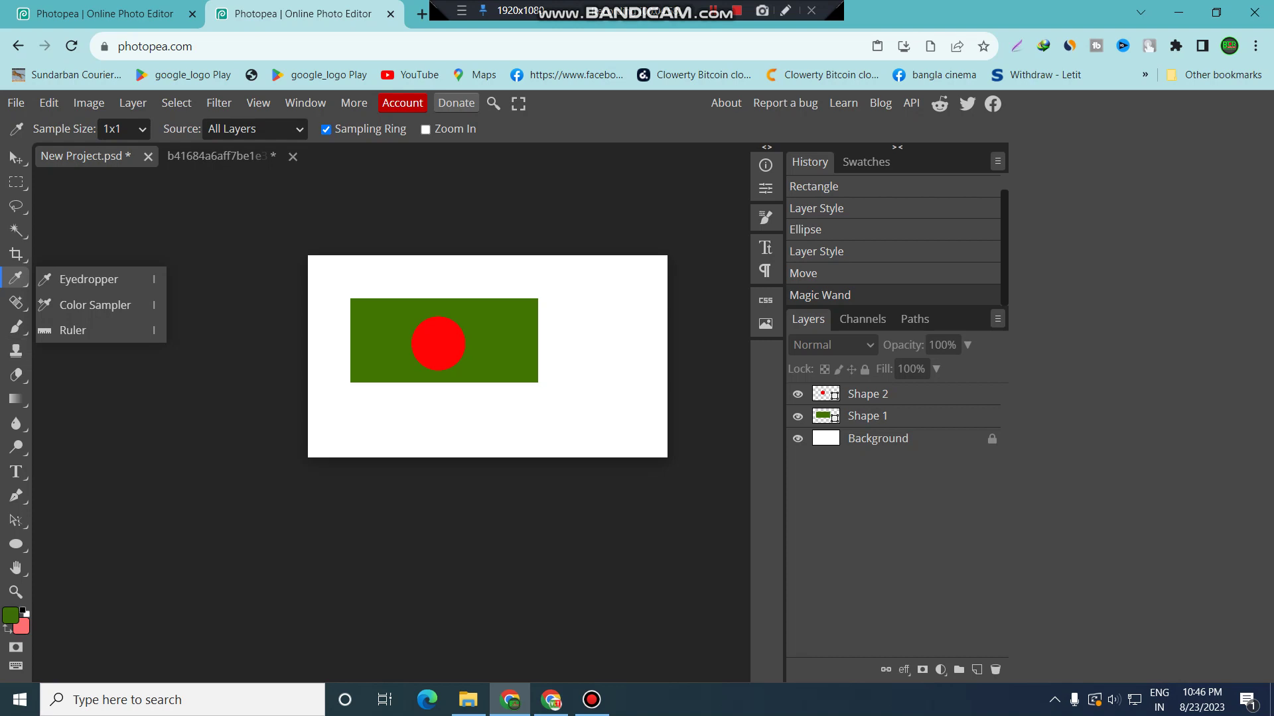
click(89, 279)
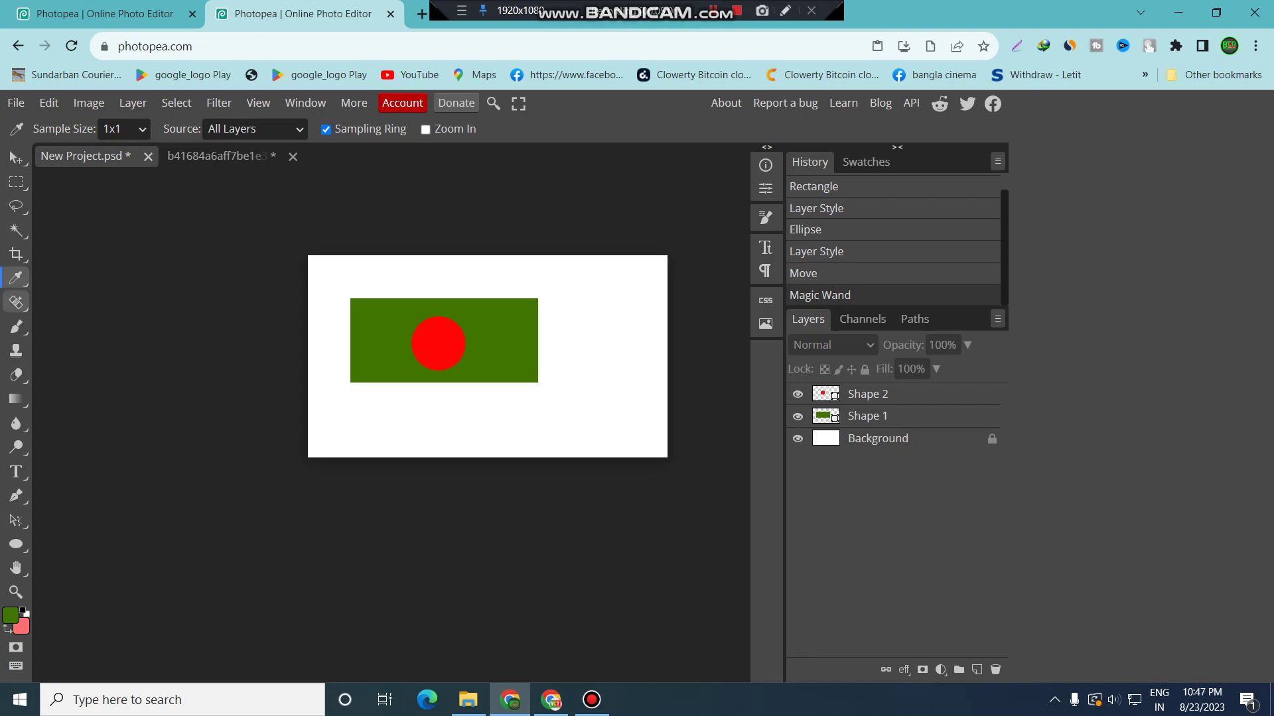
click(16, 302)
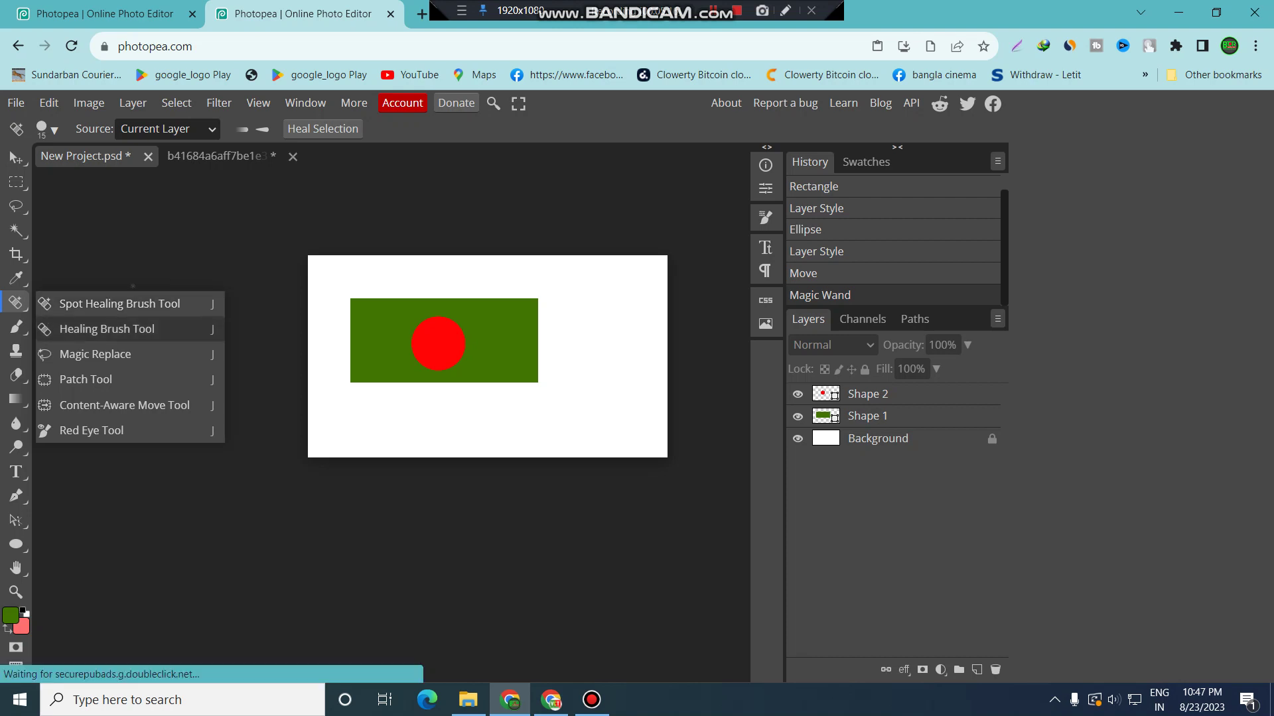
Step: Paint a looping green Brush stroke on the Background layer, in the white area right of the flag
key(b)
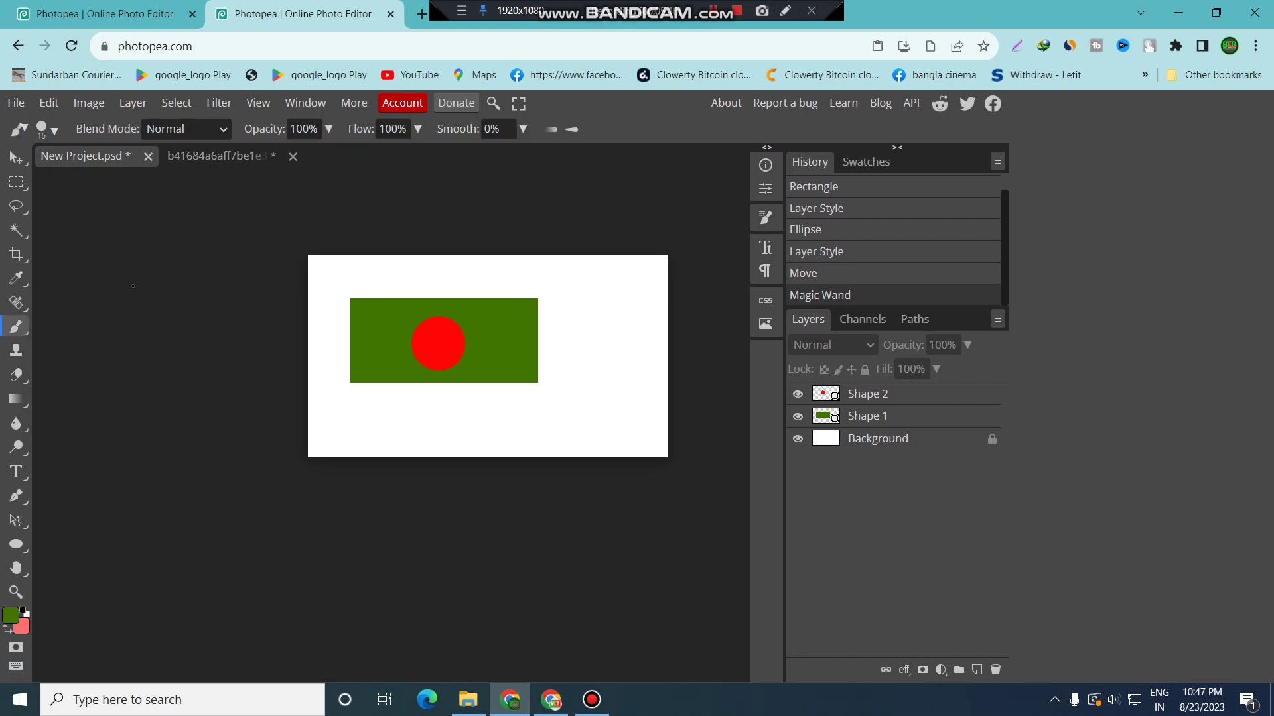
click(626, 335)
click(613, 419)
click(623, 363)
click(878, 438)
mouse_move(575, 362)
mouse_down()
mouse_move(595, 415)
mouse_move(642, 402)
mouse_move(642, 345)
mouse_move(619, 317)
mouse_move(599, 441)
mouse_up()
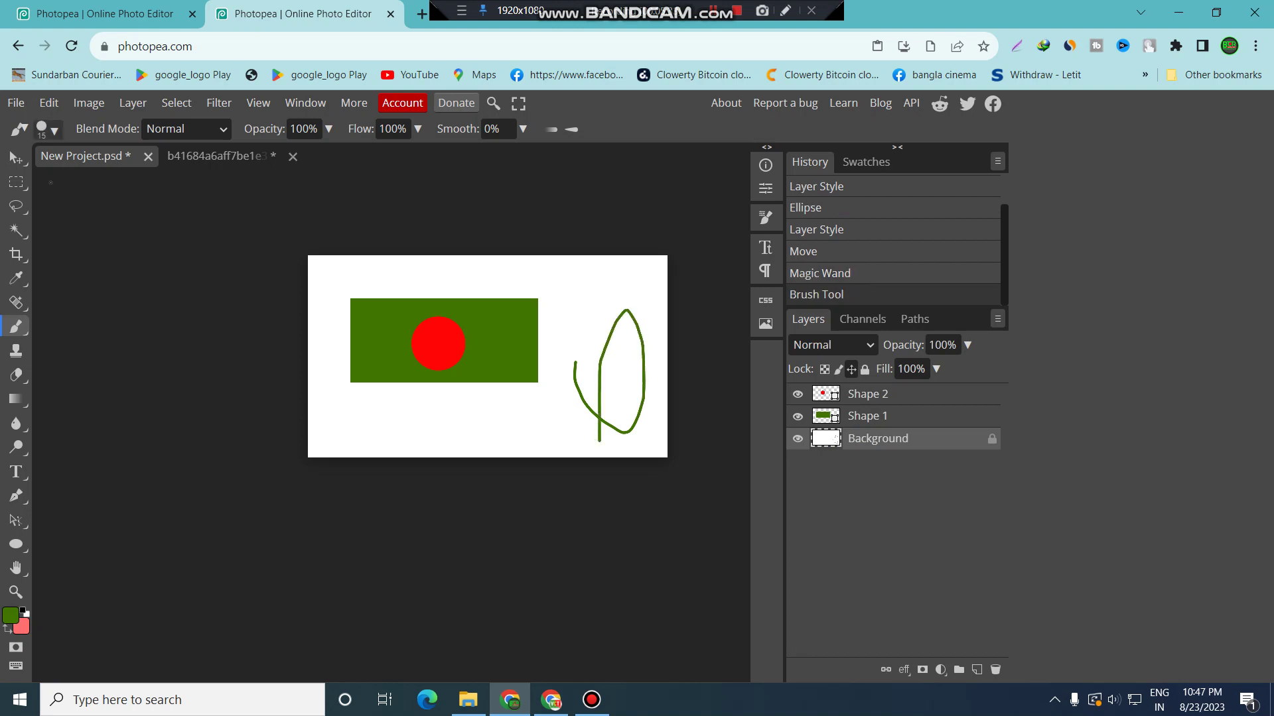
Step: Set the brush size to 1000 px and paint a green stroke across the canvas's upper-right area
click(46, 129)
drag(153, 175, 259, 175)
drag(571, 244, 663, 211)
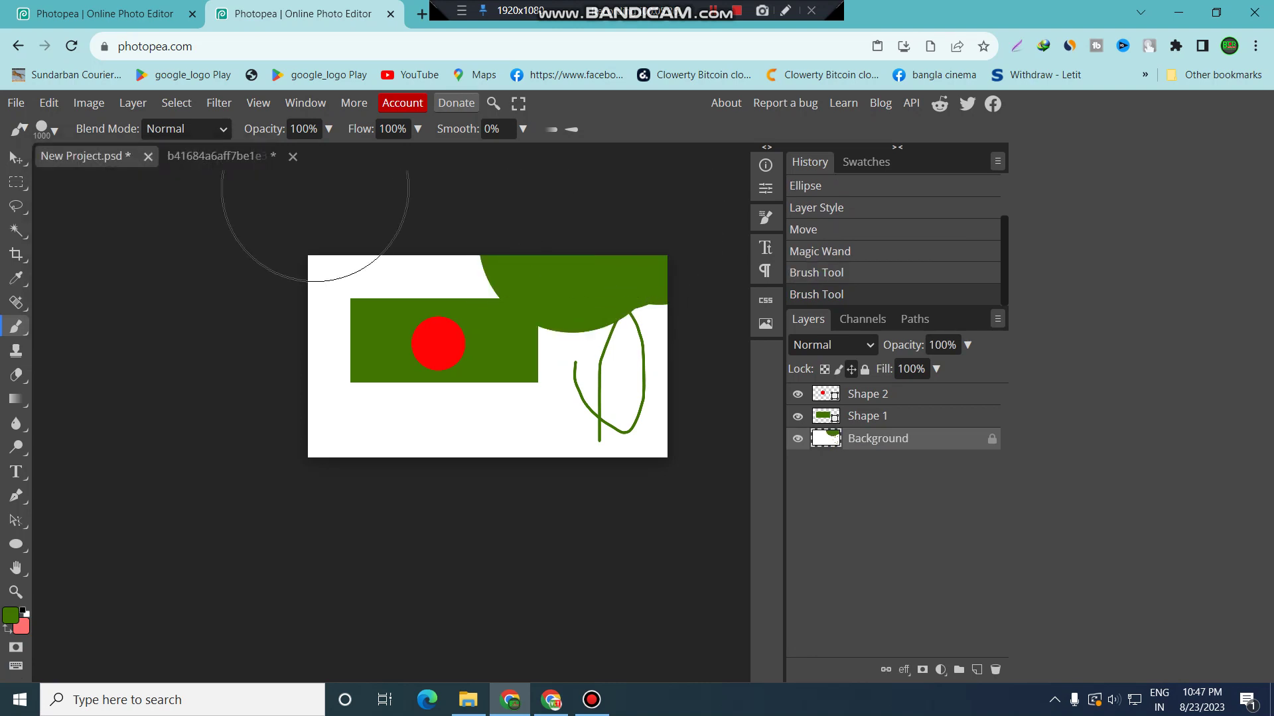
Step: Set the brush hardness to 0% and paint a soft green stroke along the canvas's upper-left edge
click(46, 129)
drag(254, 213, 126, 213)
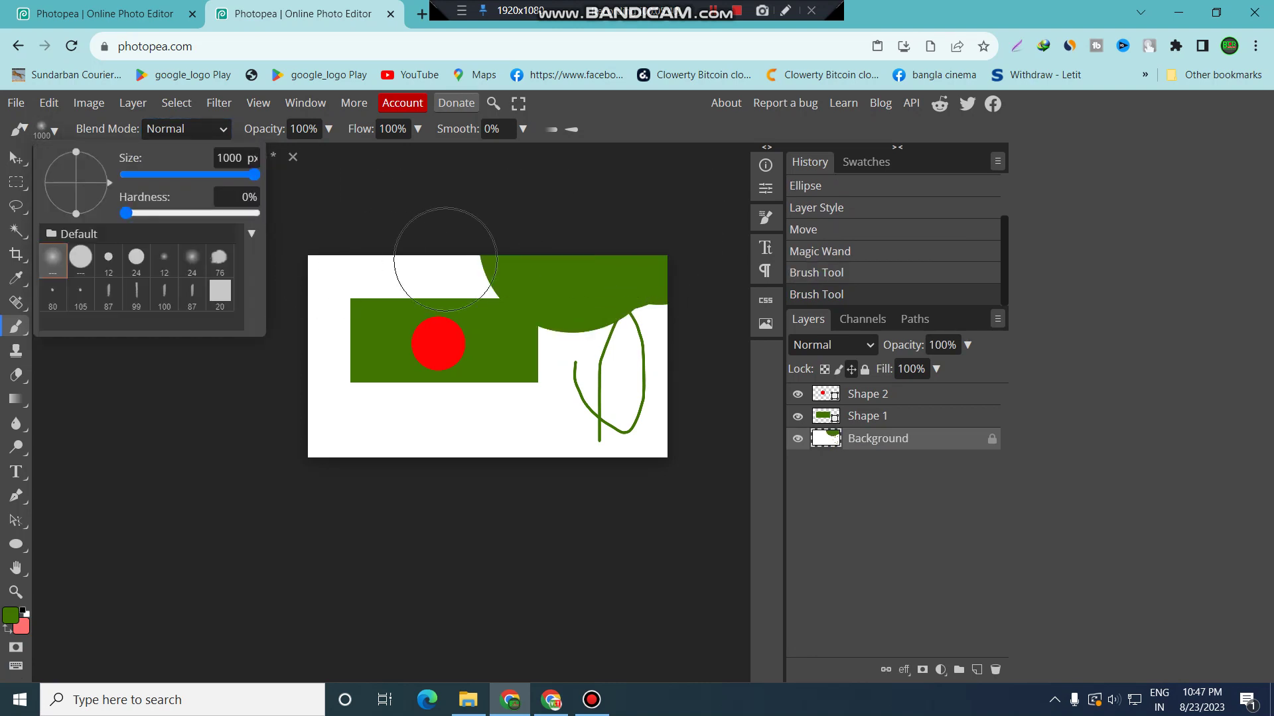
mouse_move(449, 228)
mouse_down()
mouse_move(420, 213)
mouse_move(337, 238)
mouse_move(256, 228)
mouse_up()
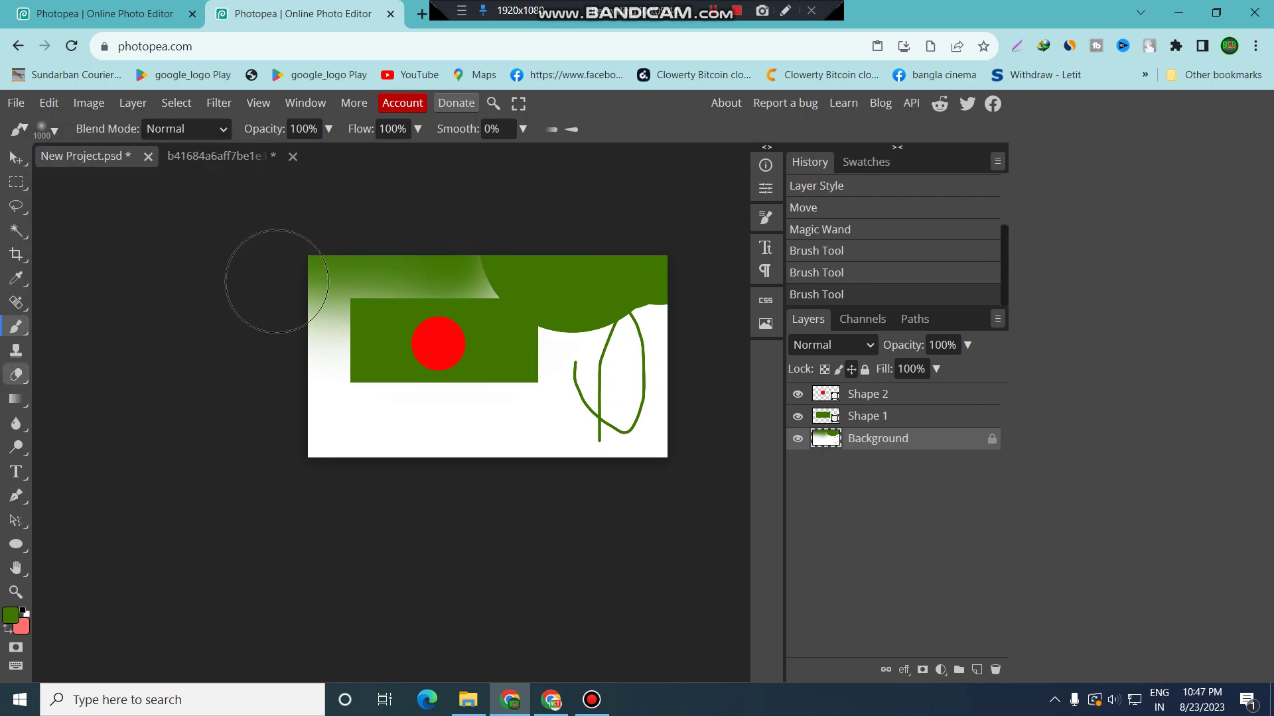
click(16, 351)
right_click(17, 411)
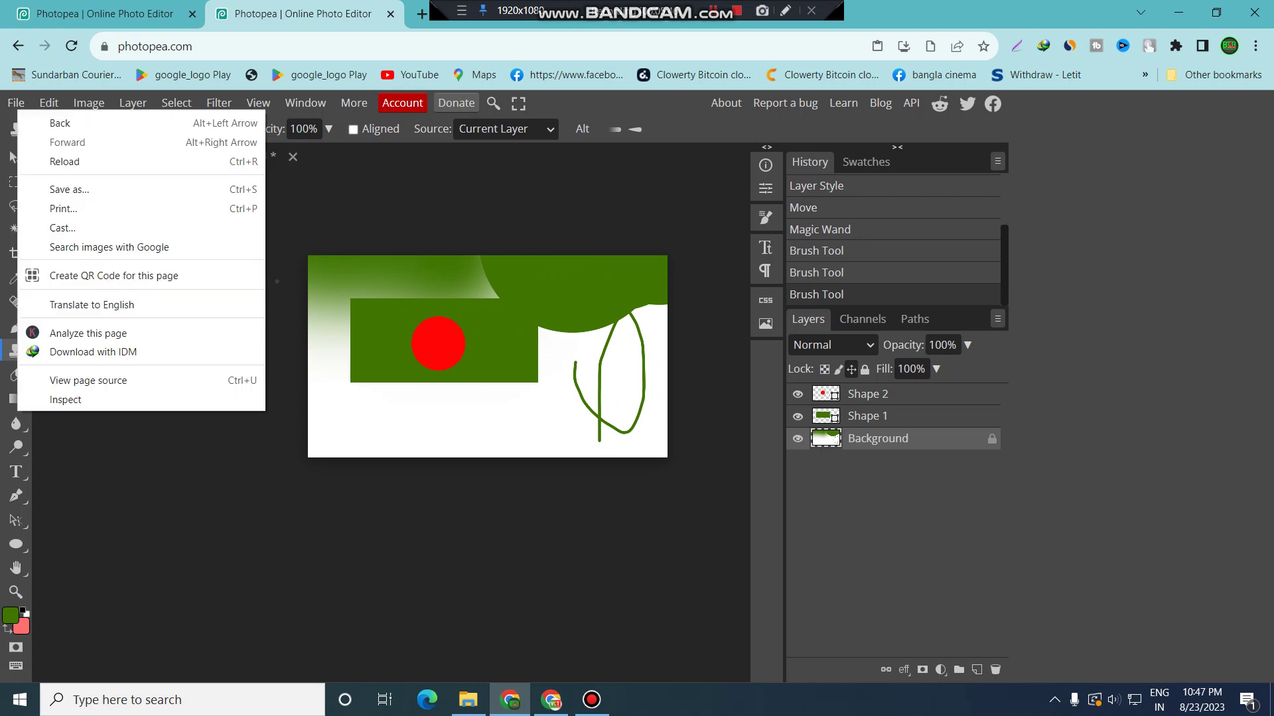
Step: Choose the Gradient tool and change the gradient's starting color stop to a custom magenta
click(15, 402)
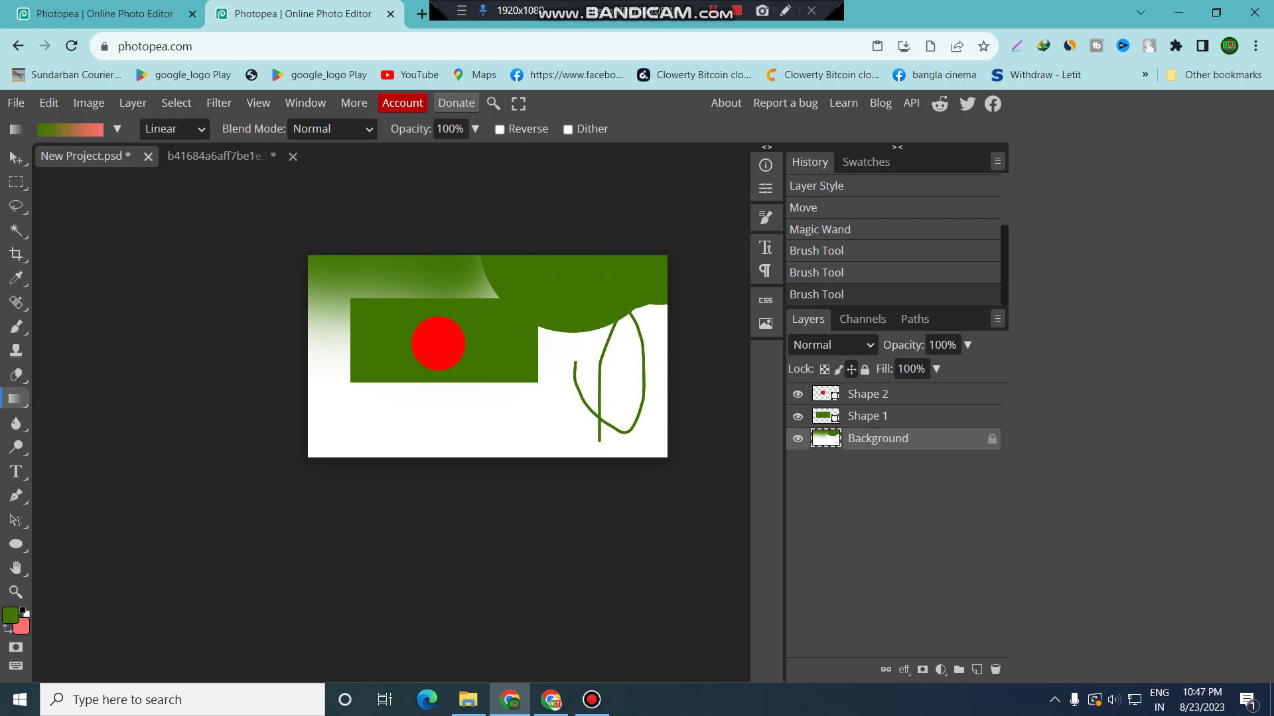
click(70, 129)
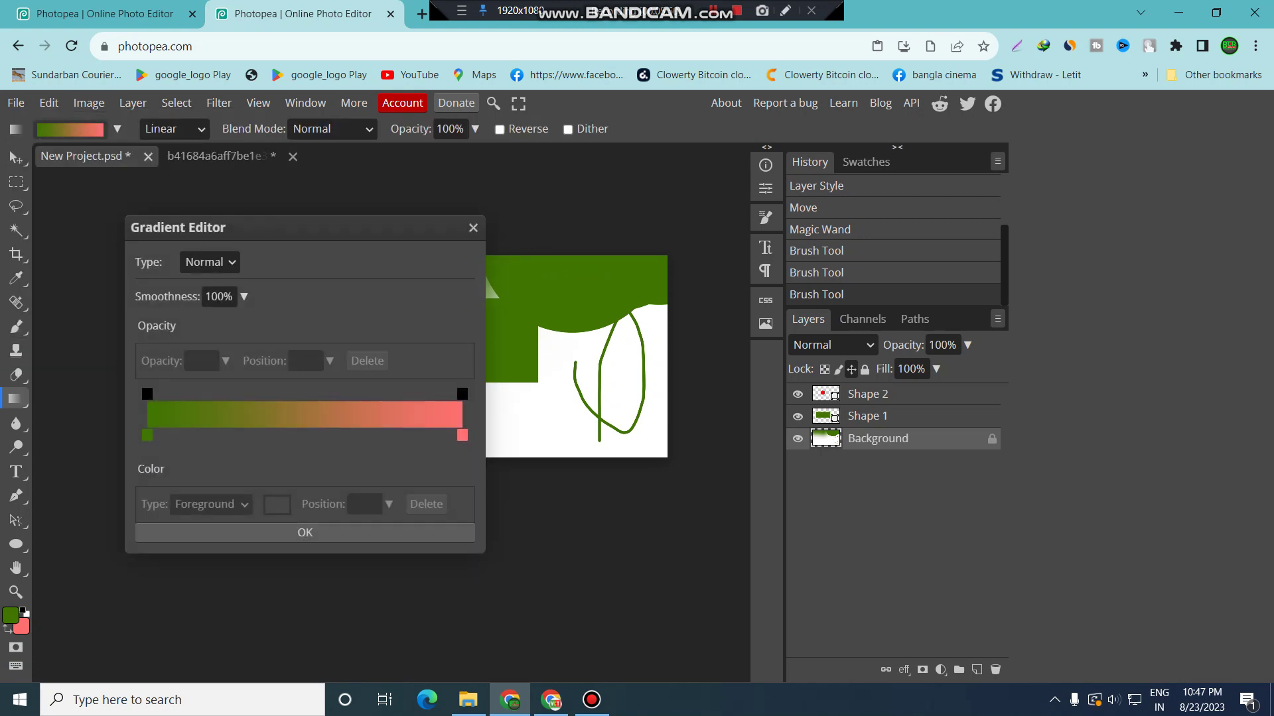
click(147, 435)
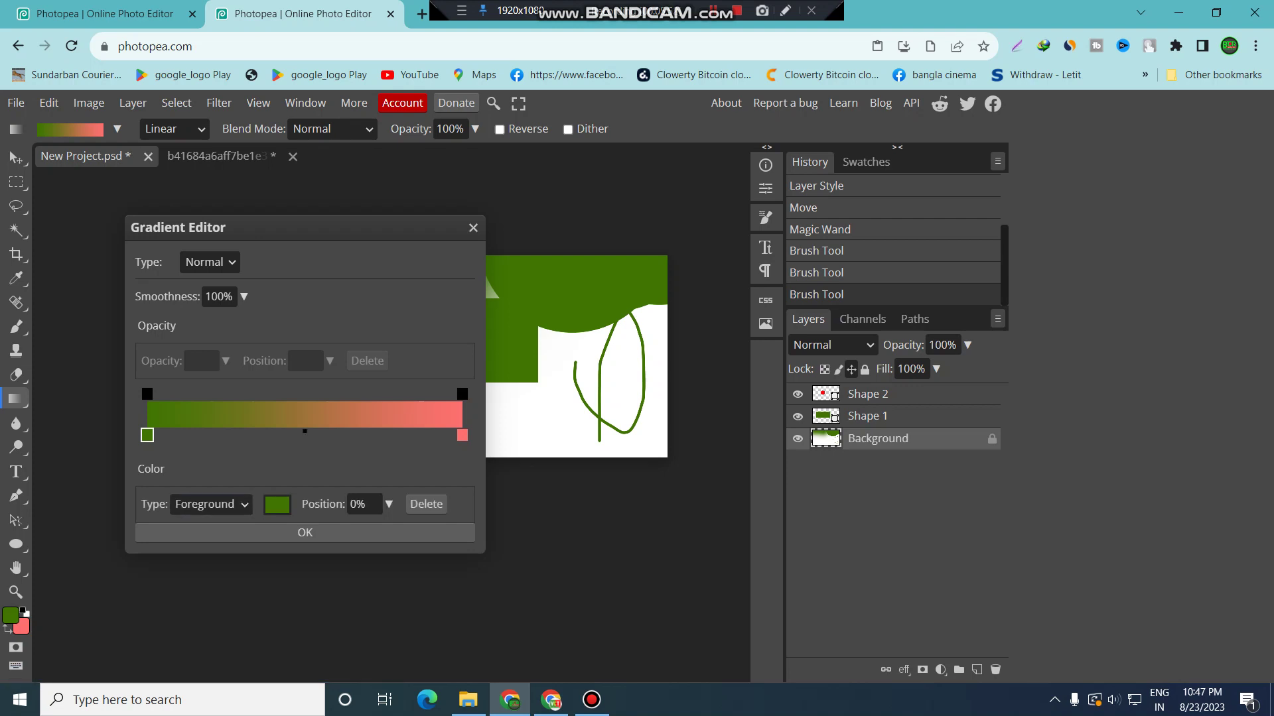
double_click(270, 497)
drag(420, 424, 465, 537)
click(464, 400)
click(606, 388)
Step: Set the gradient's ending color stop to lime green 9eff1b and accept the edited gradient
double_click(277, 504)
drag(433, 430, 437, 377)
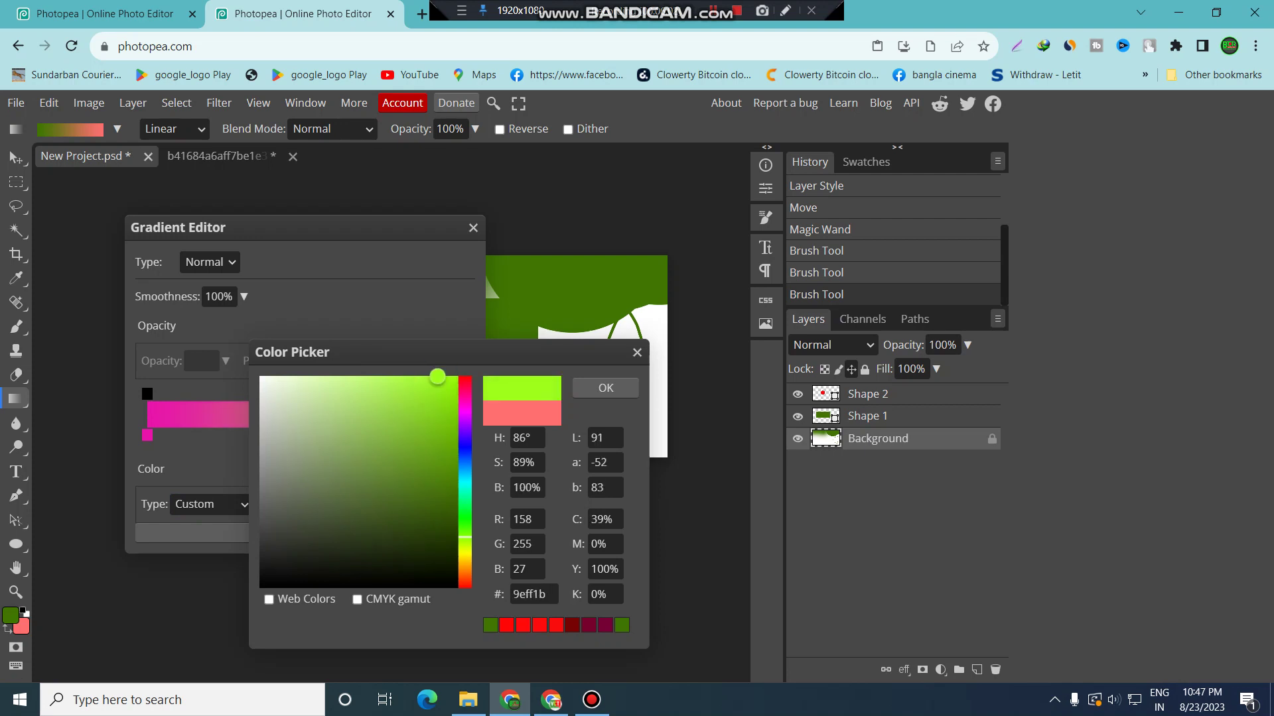
click(606, 388)
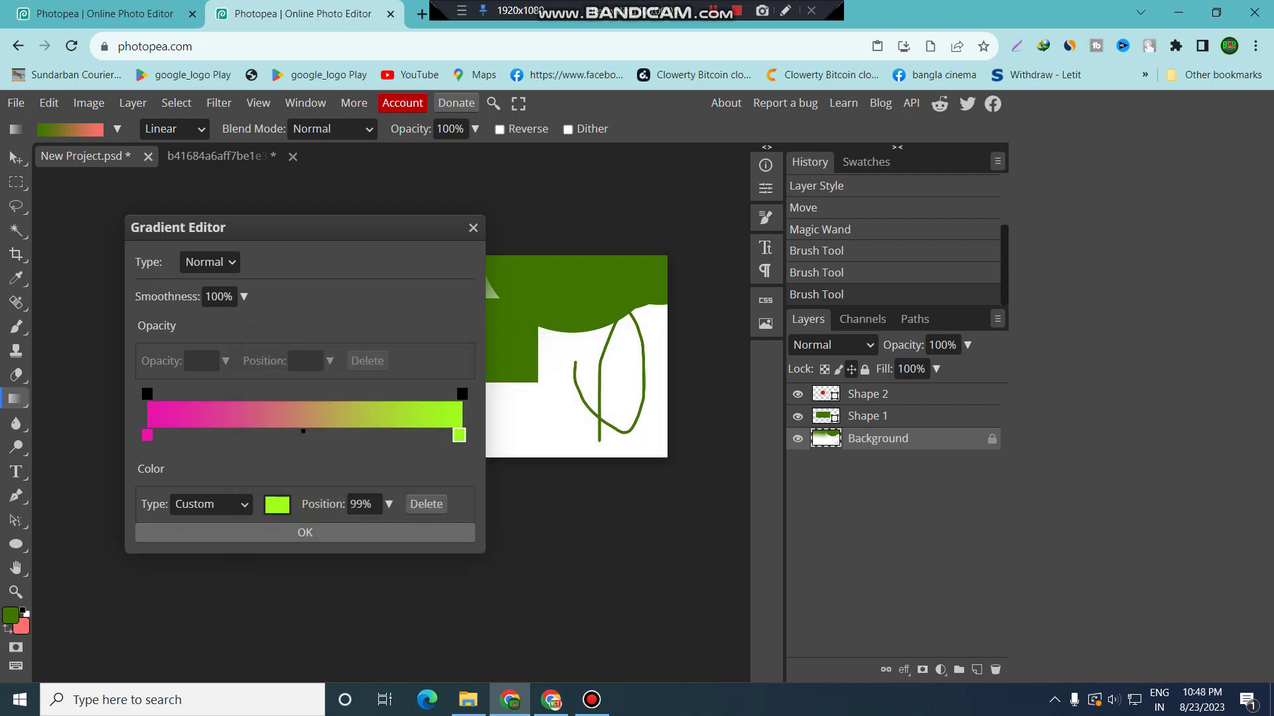
click(305, 533)
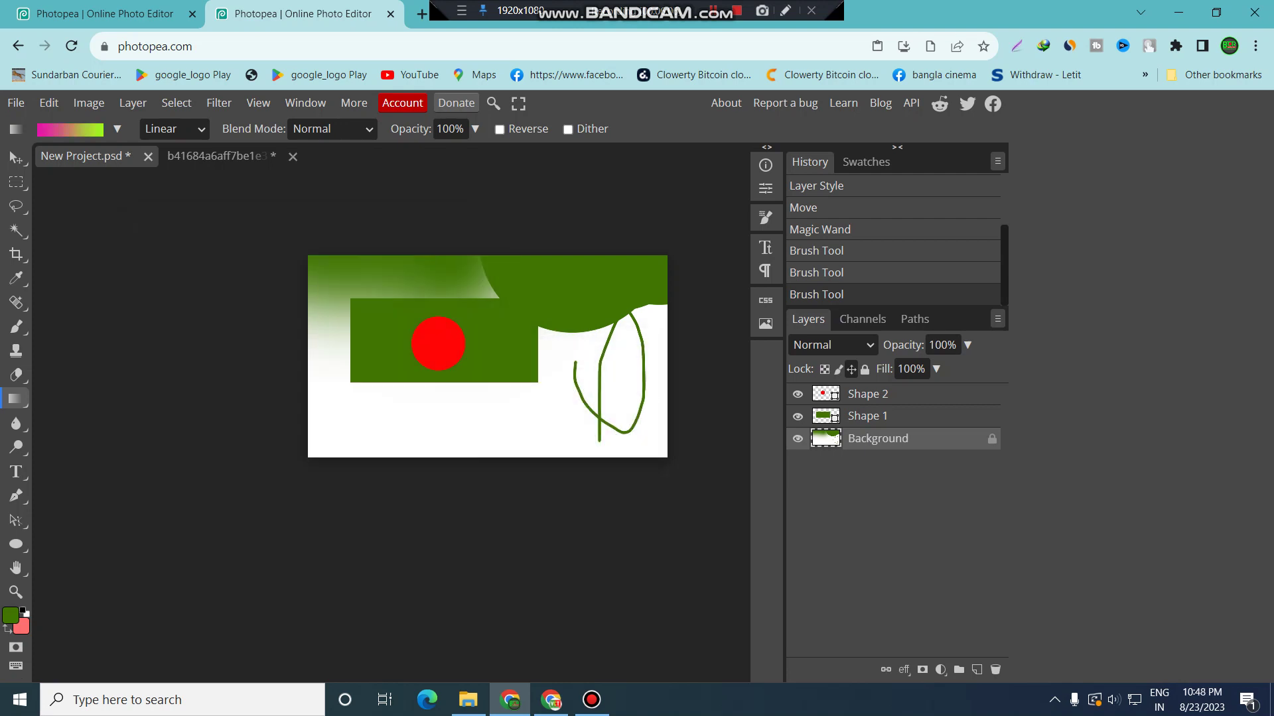
Step: Try the magenta-to-lime linear gradient diagonally on the Background layer and undo it
drag(392, 387, 517, 443)
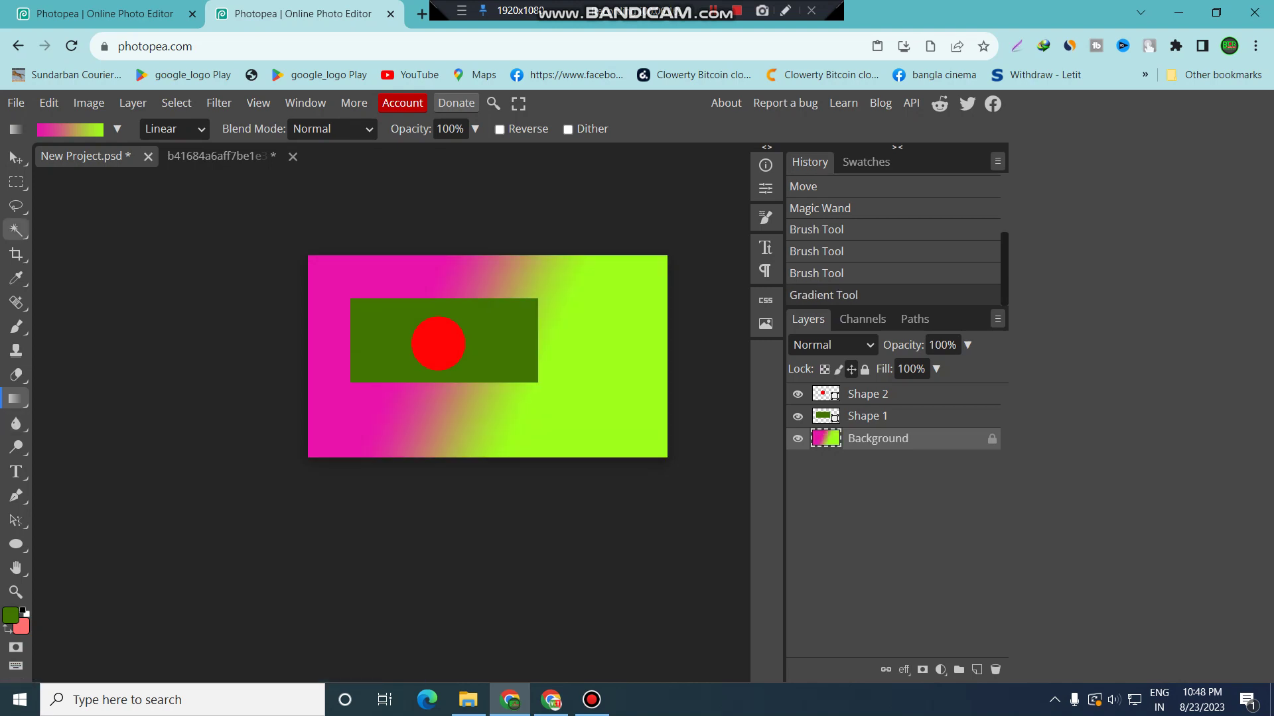
key(ctrl+z)
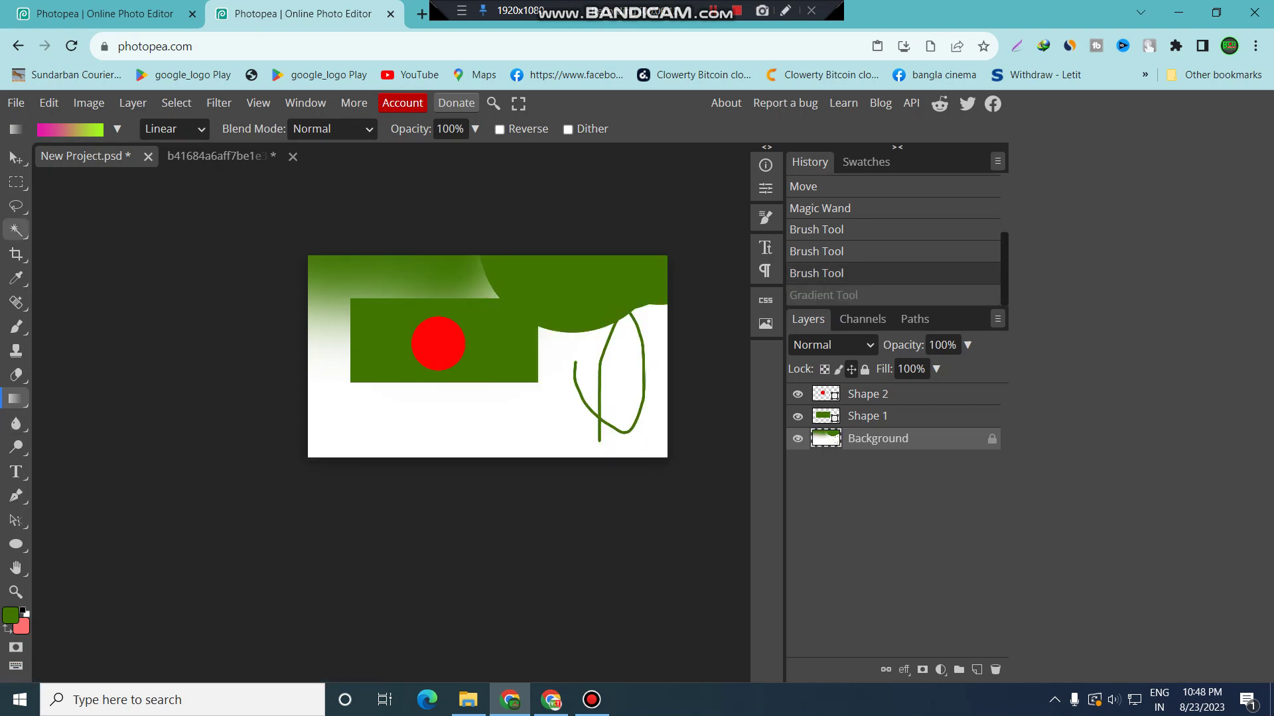
Step: Add the sample text "wq w21we" in the white area below the flag
key(t)
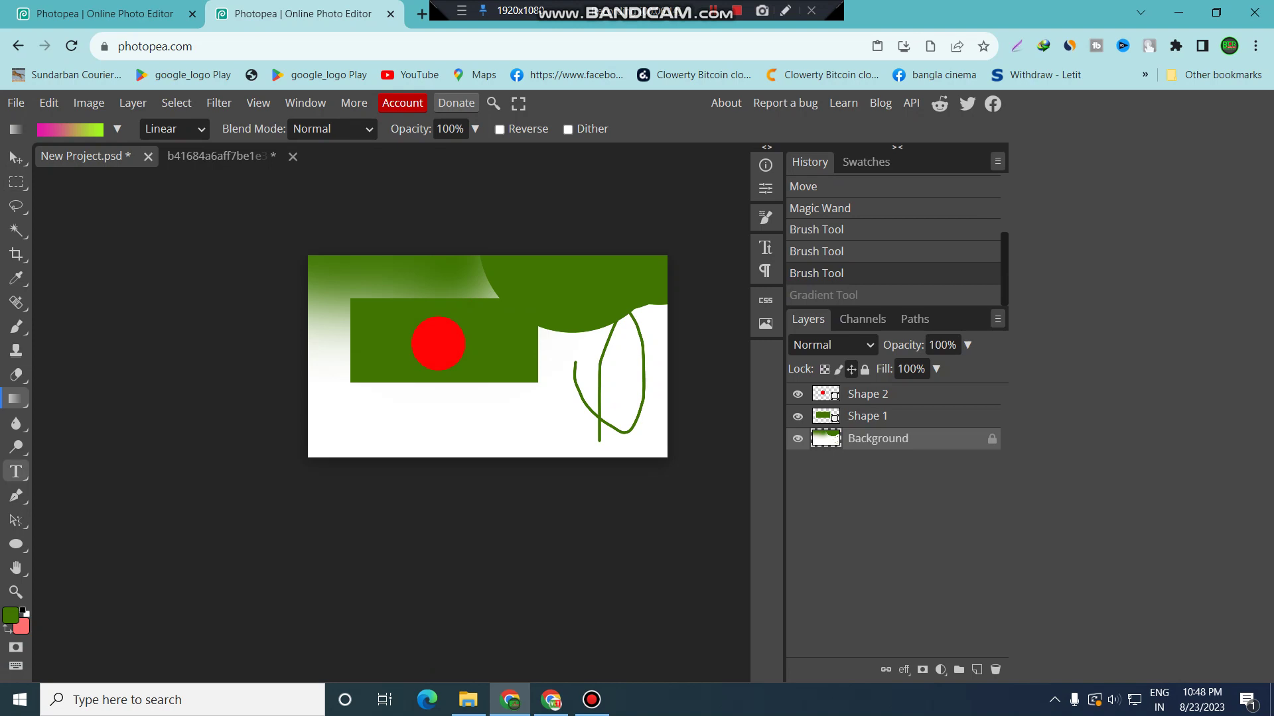
click(424, 413)
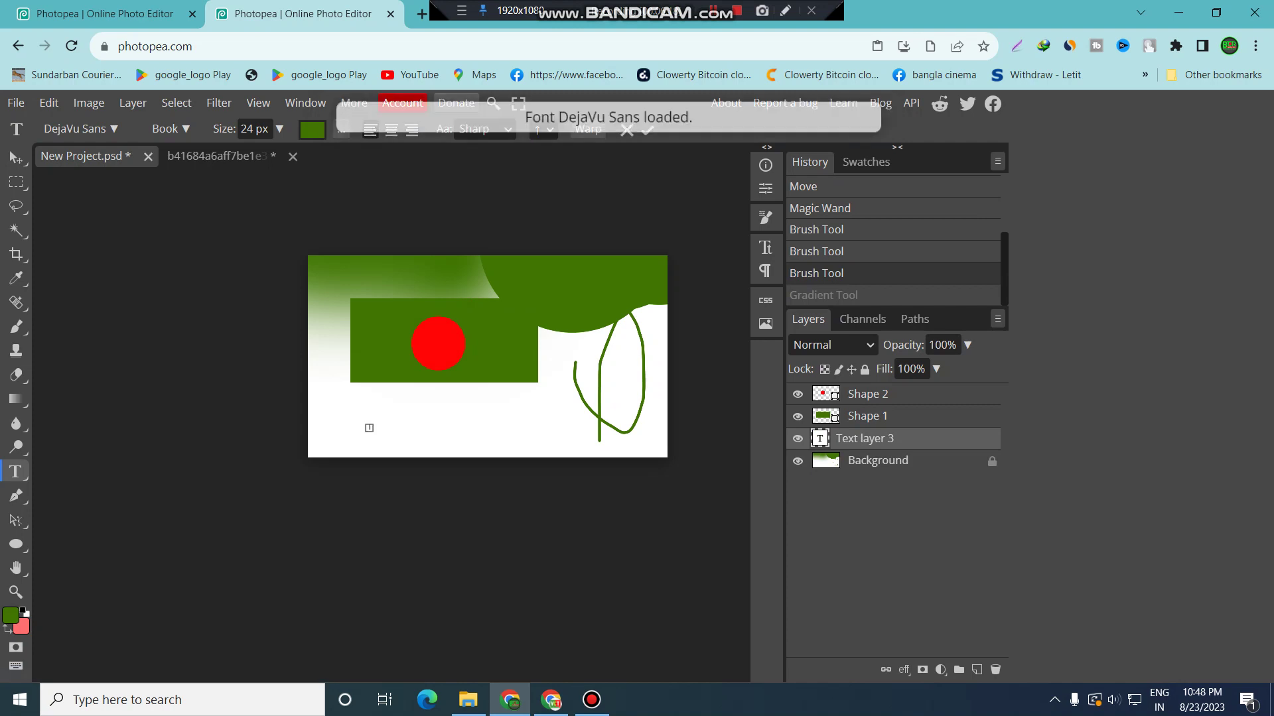
text(wu w21we)
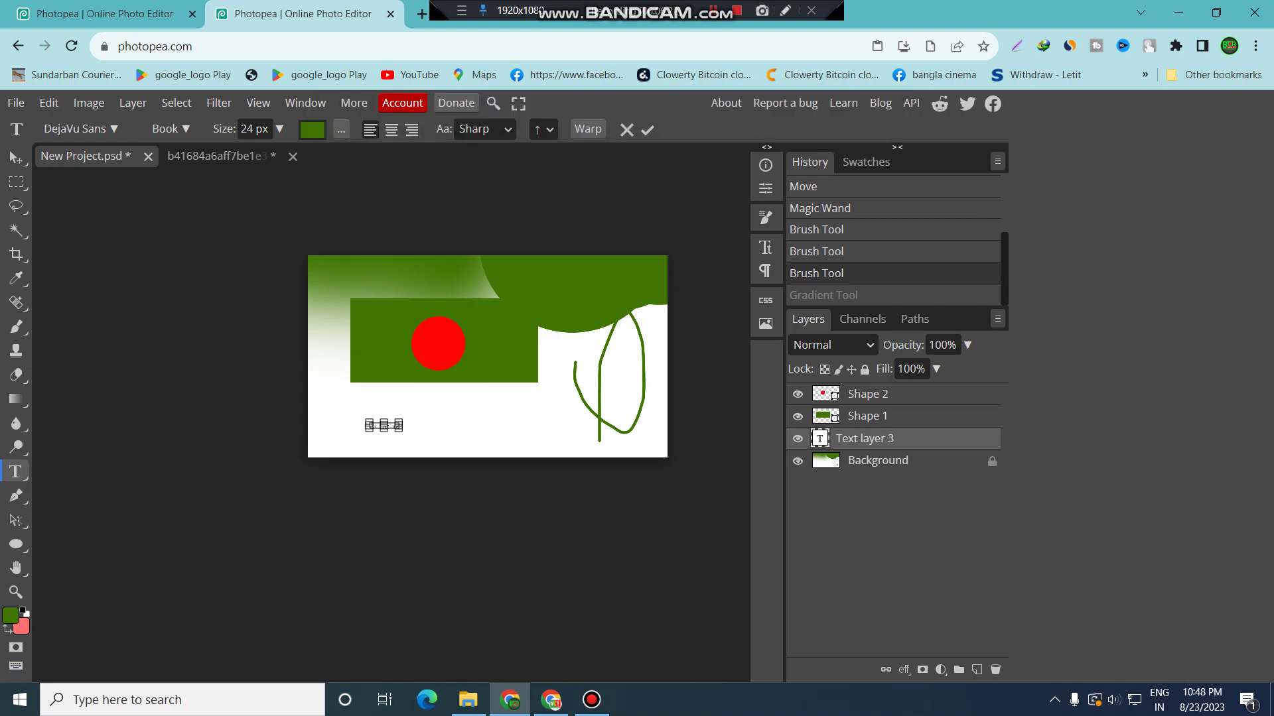
Step: Try anti-aliasing None on the sample text and set it to Smooth
scroll(384, 432, up, 10)
scroll(305, 292, down, 5)
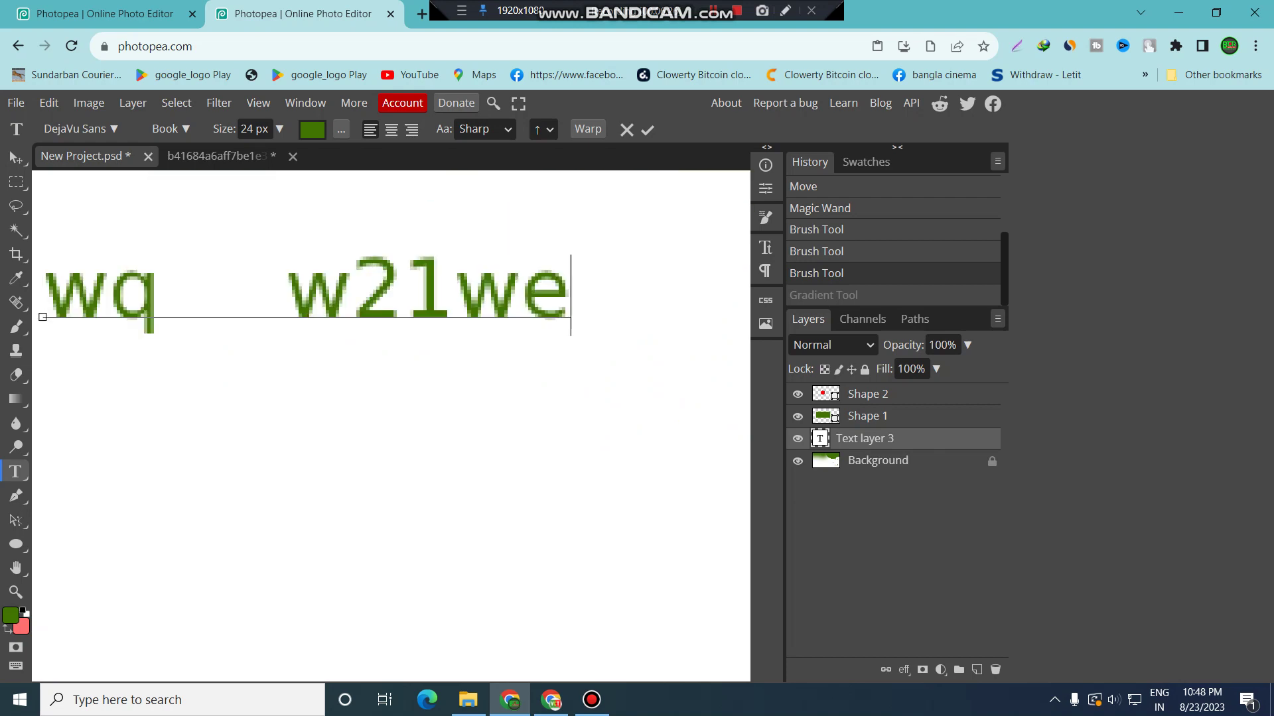
click(485, 129)
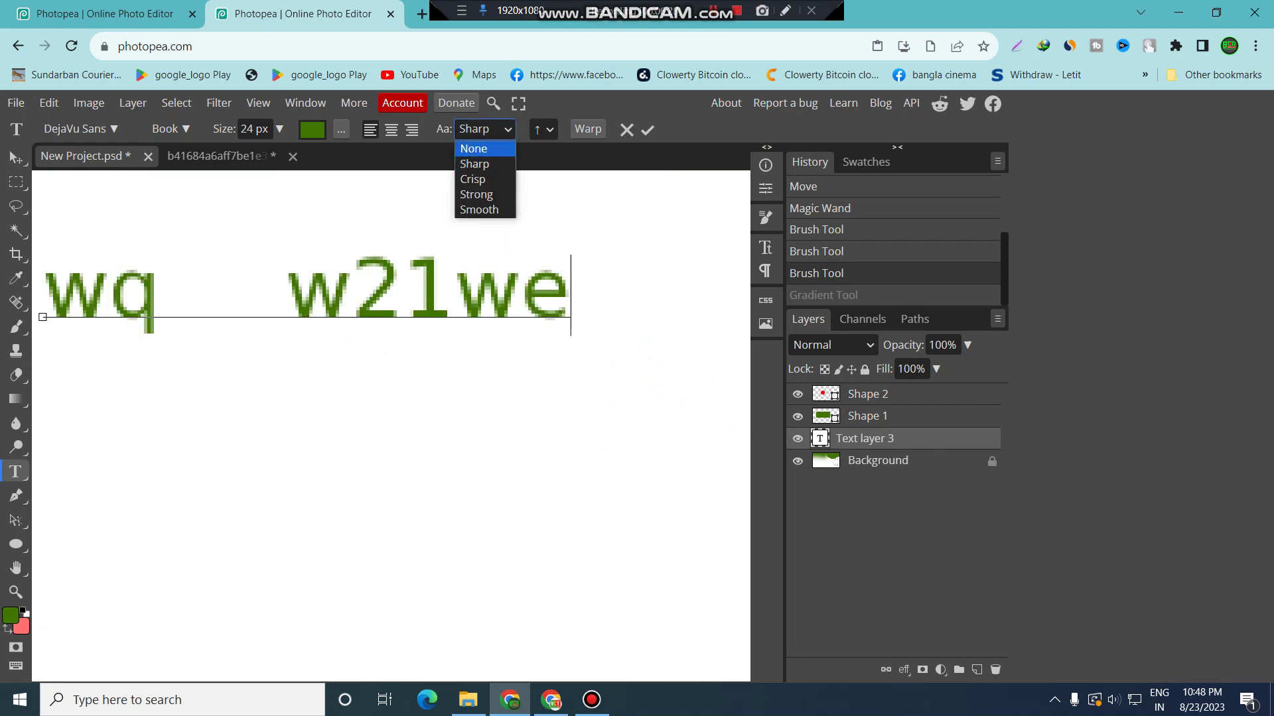
key(Return)
key(alt+Down)
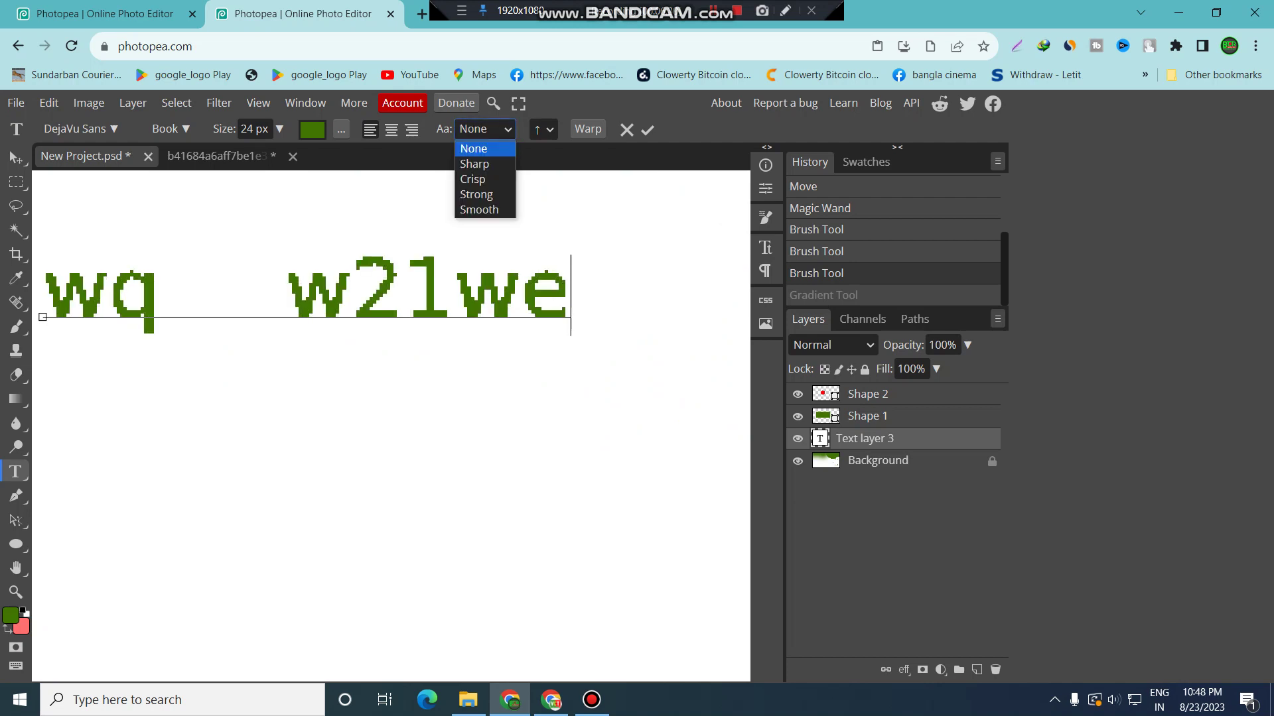
key(Down)
key(Down)
key(Down)
key(Down)
key(Return)
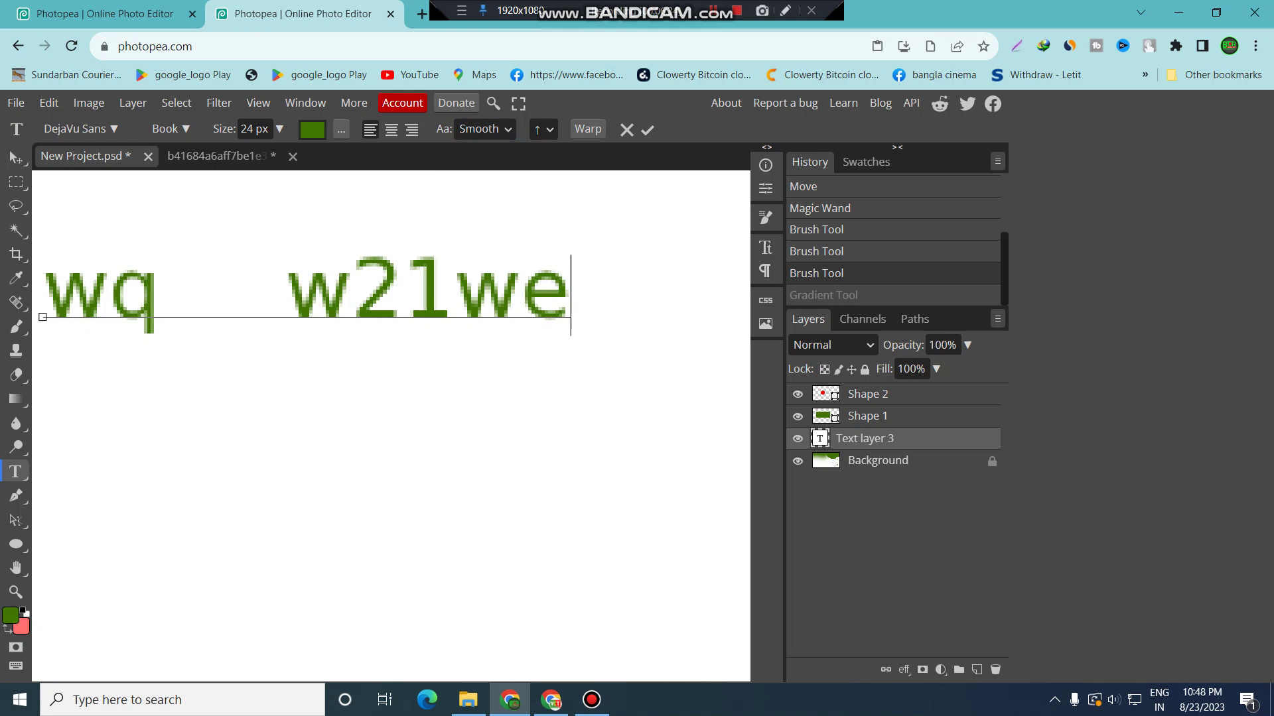
Step: Draw a wavy red shape with the Pen tool on a new layer along the canvas's lower-right edge
scroll(156, 342, down, 10)
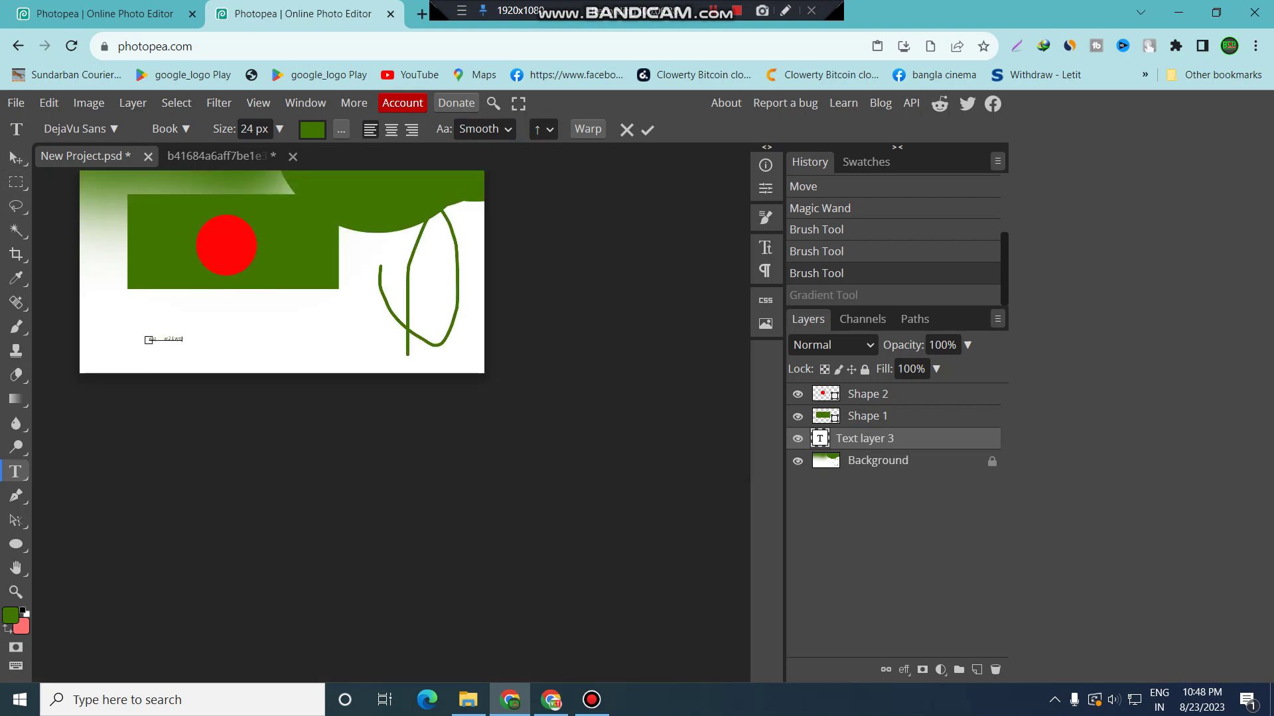
click(16, 496)
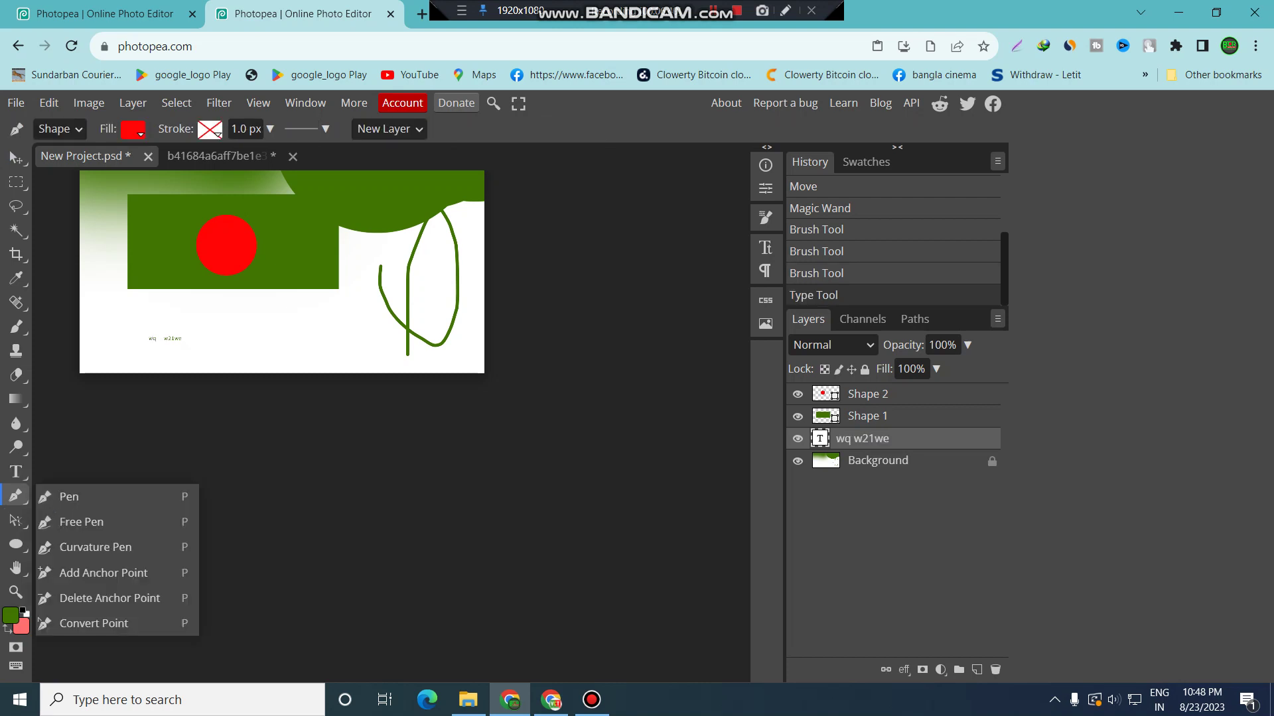
click(33, 524)
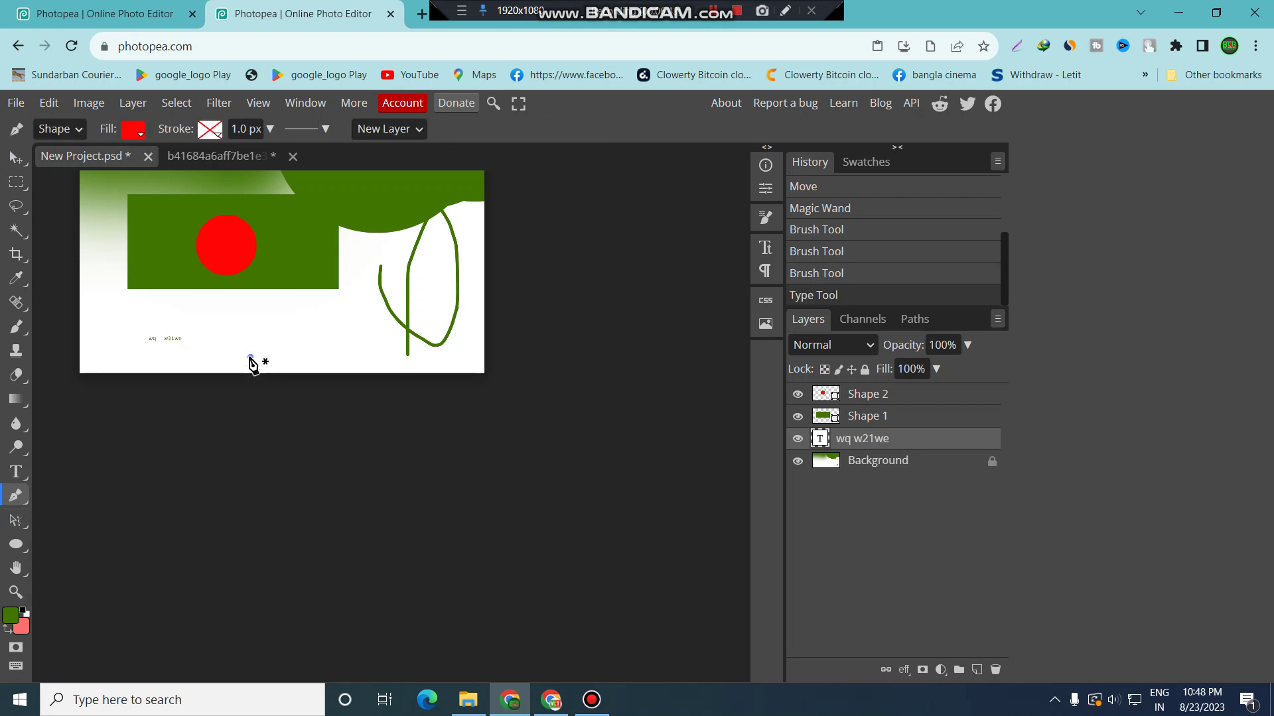
mouse_move(249, 359)
mouse_down()
mouse_move(270, 347)
mouse_move(371, 364)
mouse_move(342, 431)
mouse_up()
click(473, 296)
click(484, 354)
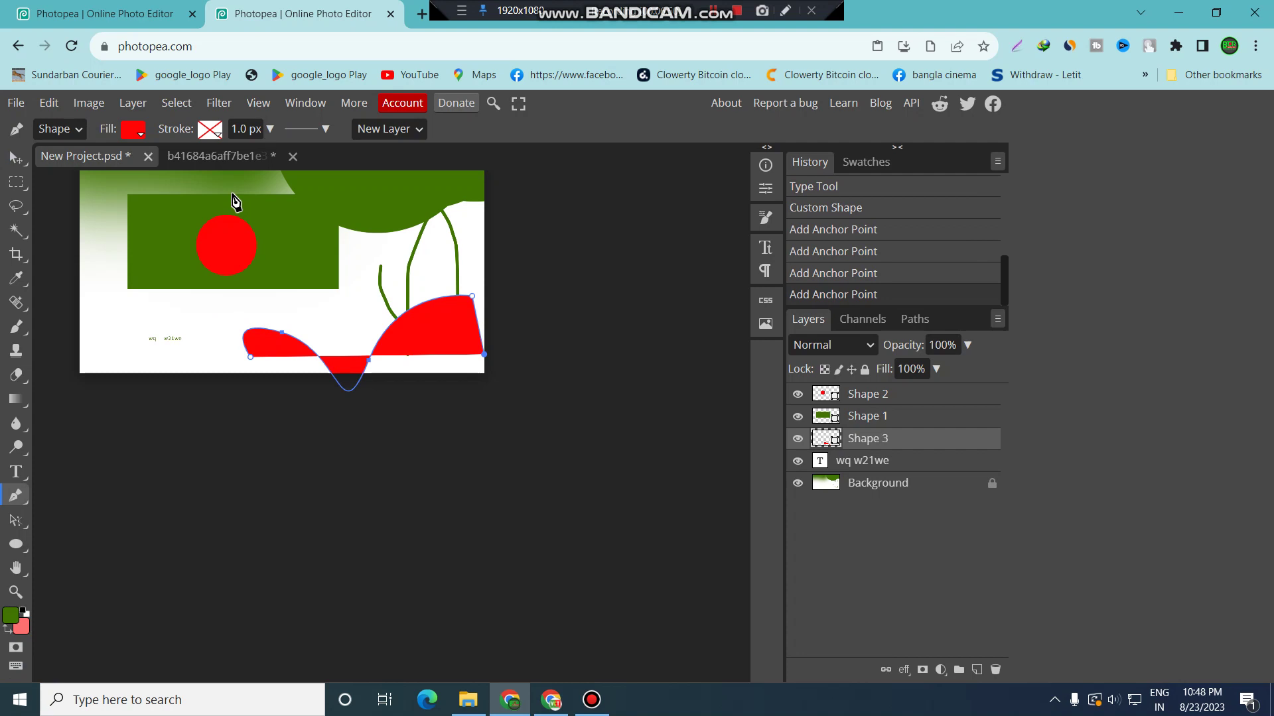
scroll(334, 280, up, 3)
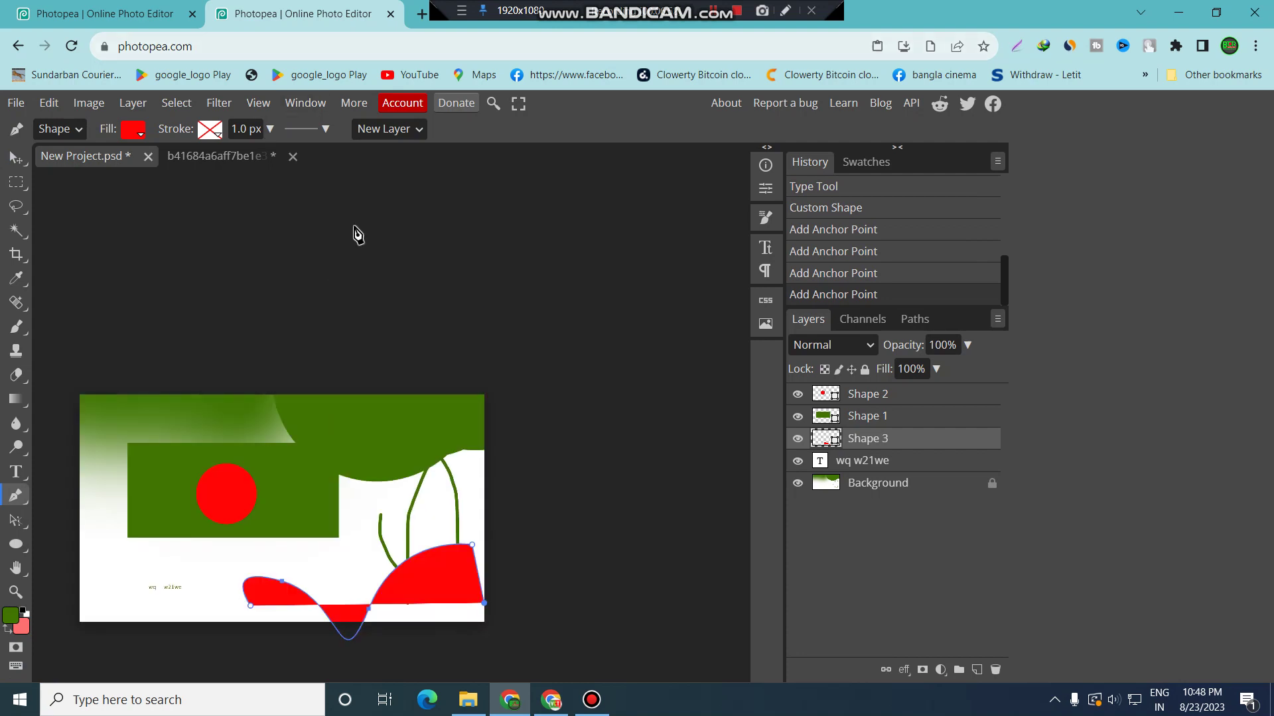
click(219, 103)
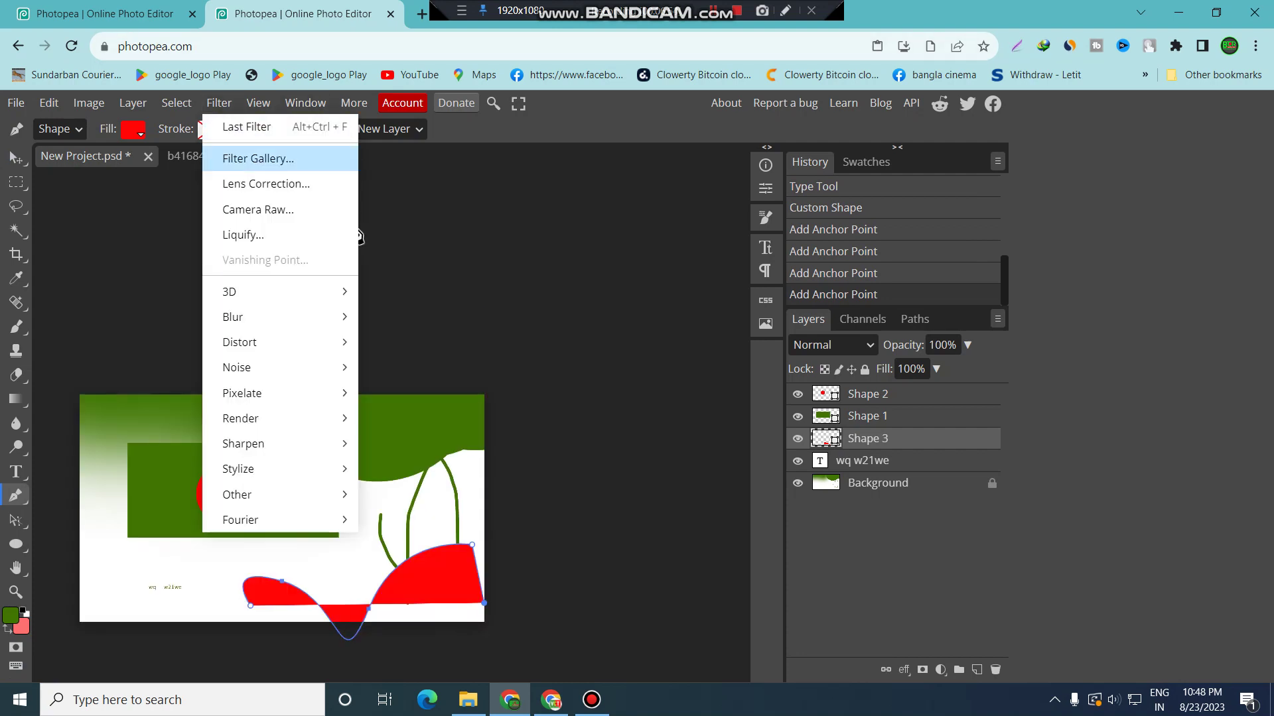
click(357, 235)
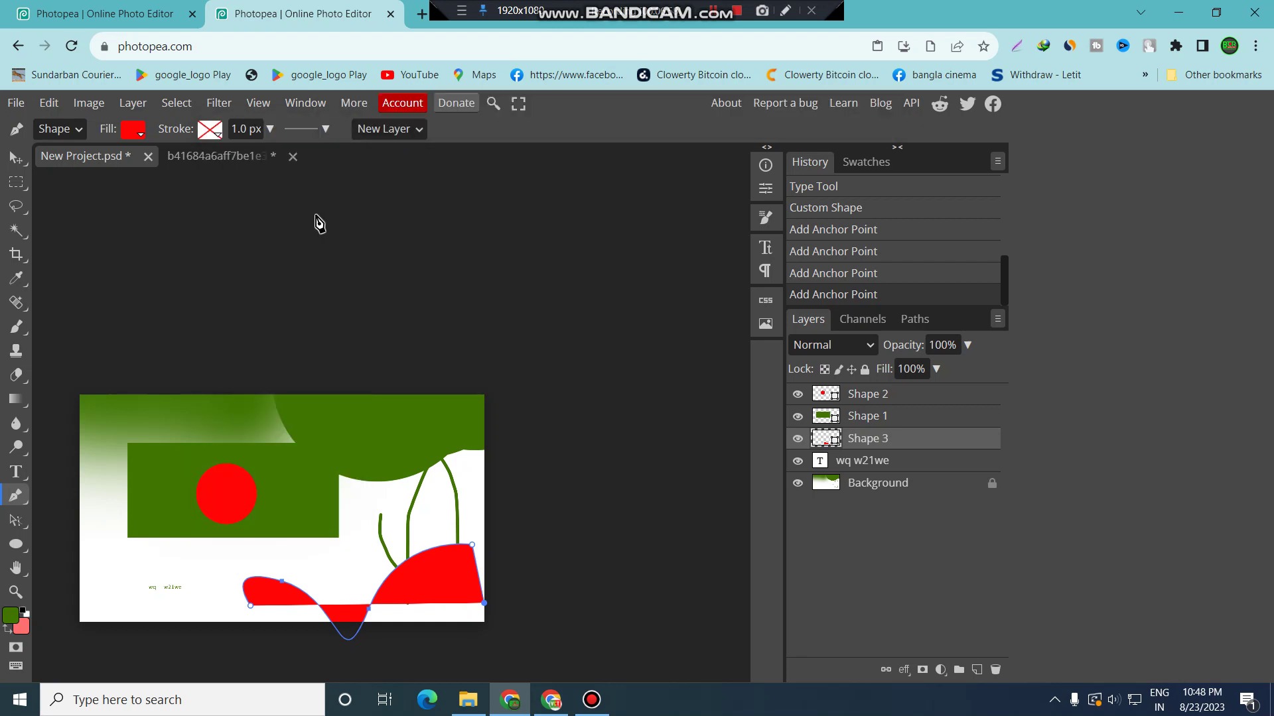
Step: Apply Camera Raw to the selected part of the portrait document with Temperature 14, Tint 27 and raised Saturation
click(222, 157)
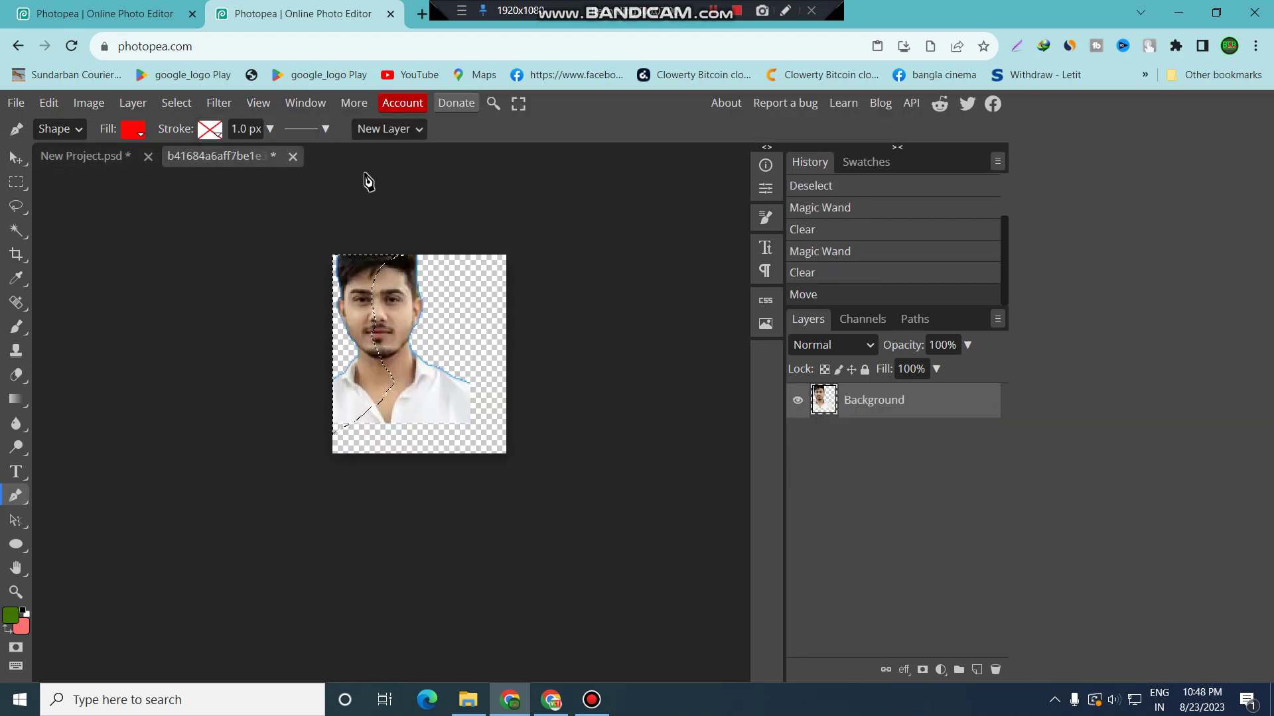
click(219, 103)
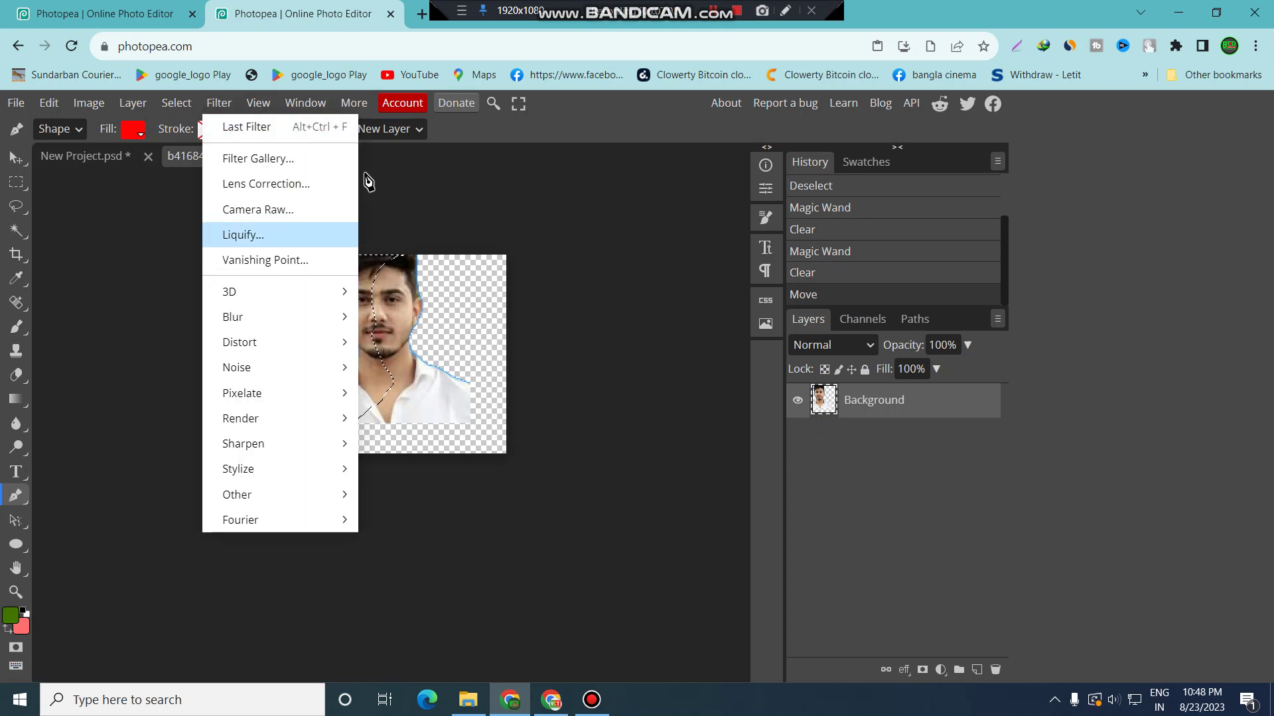
click(258, 209)
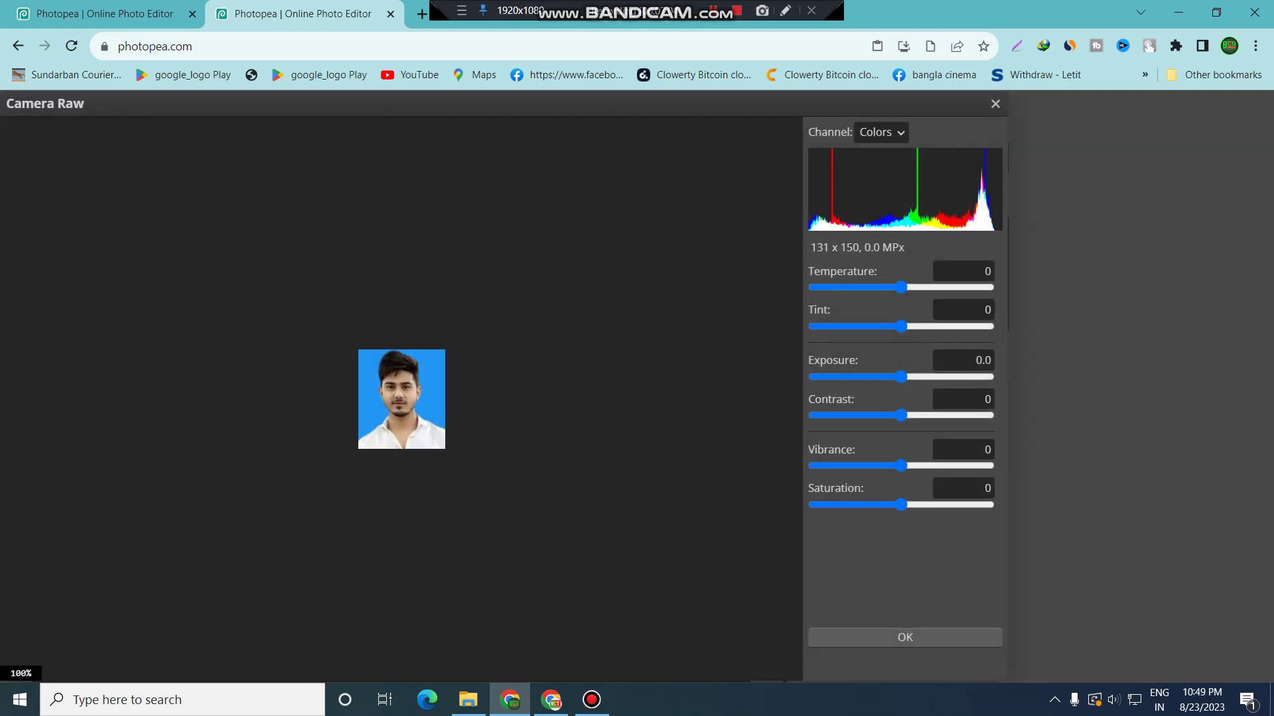
drag(900, 288, 925, 326)
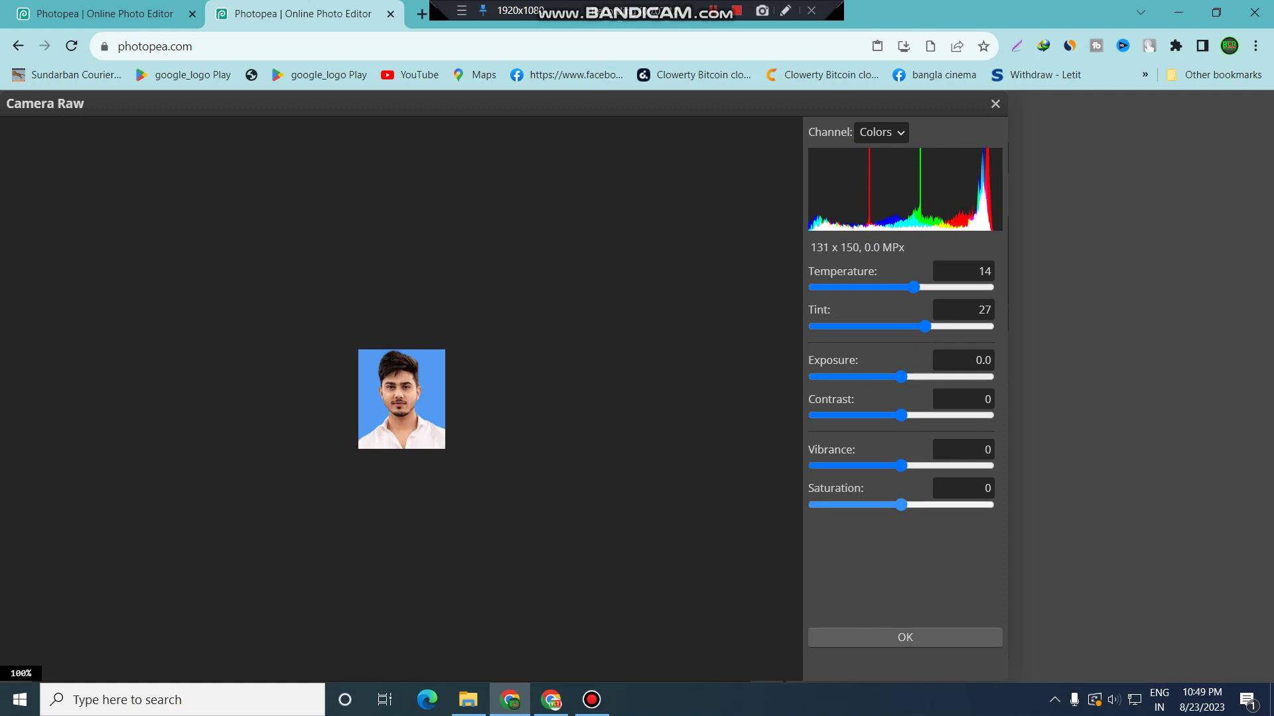
drag(900, 505, 942, 505)
key(Return)
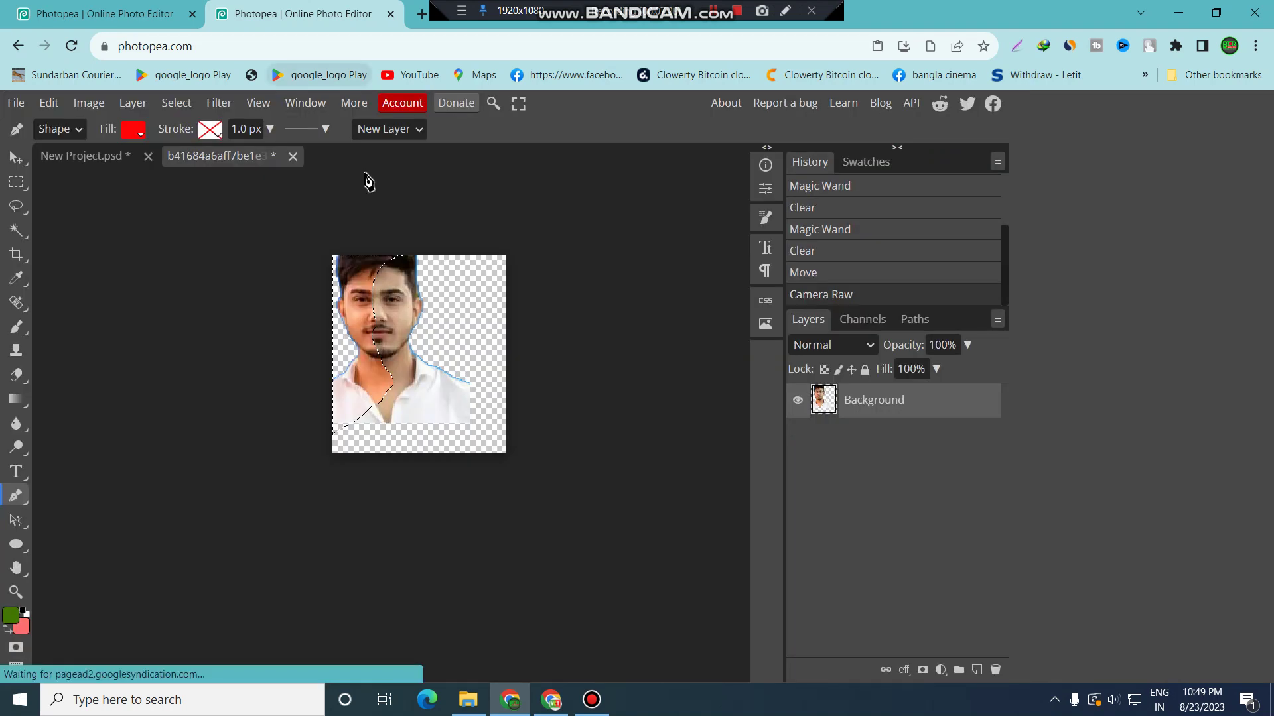
Step: Browse the view options and show the Color panel
click(258, 102)
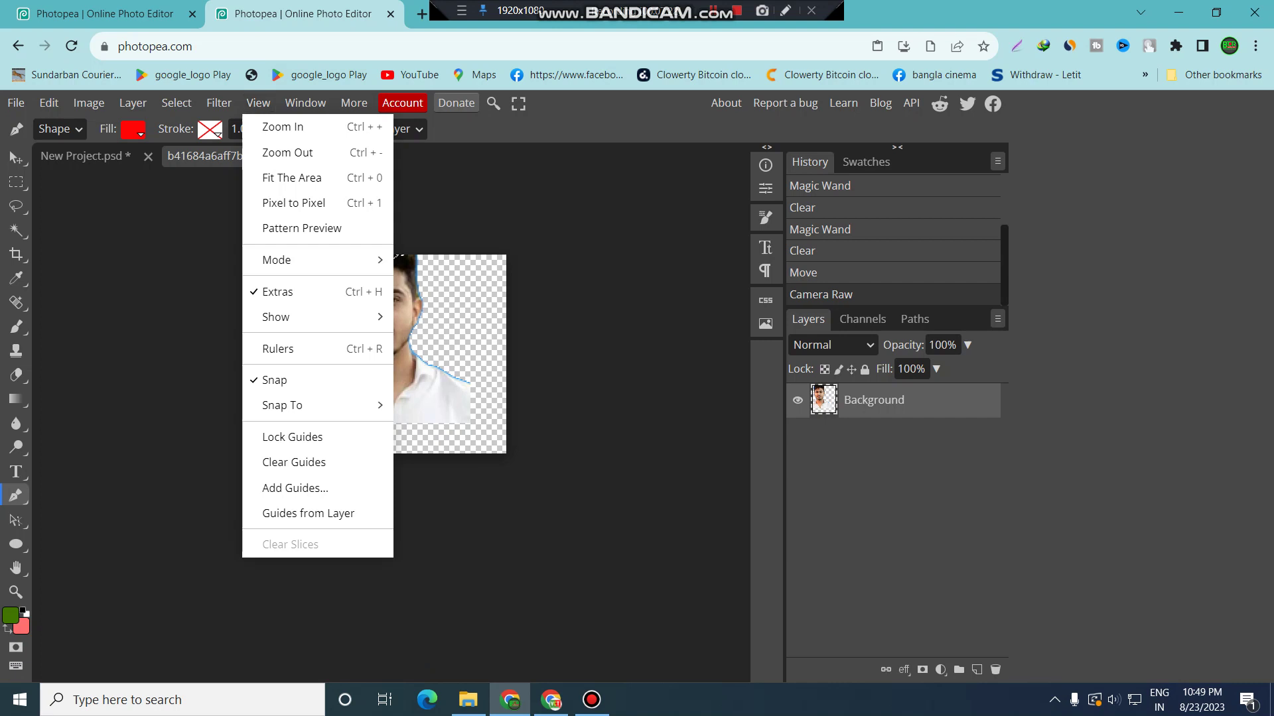
click(306, 103)
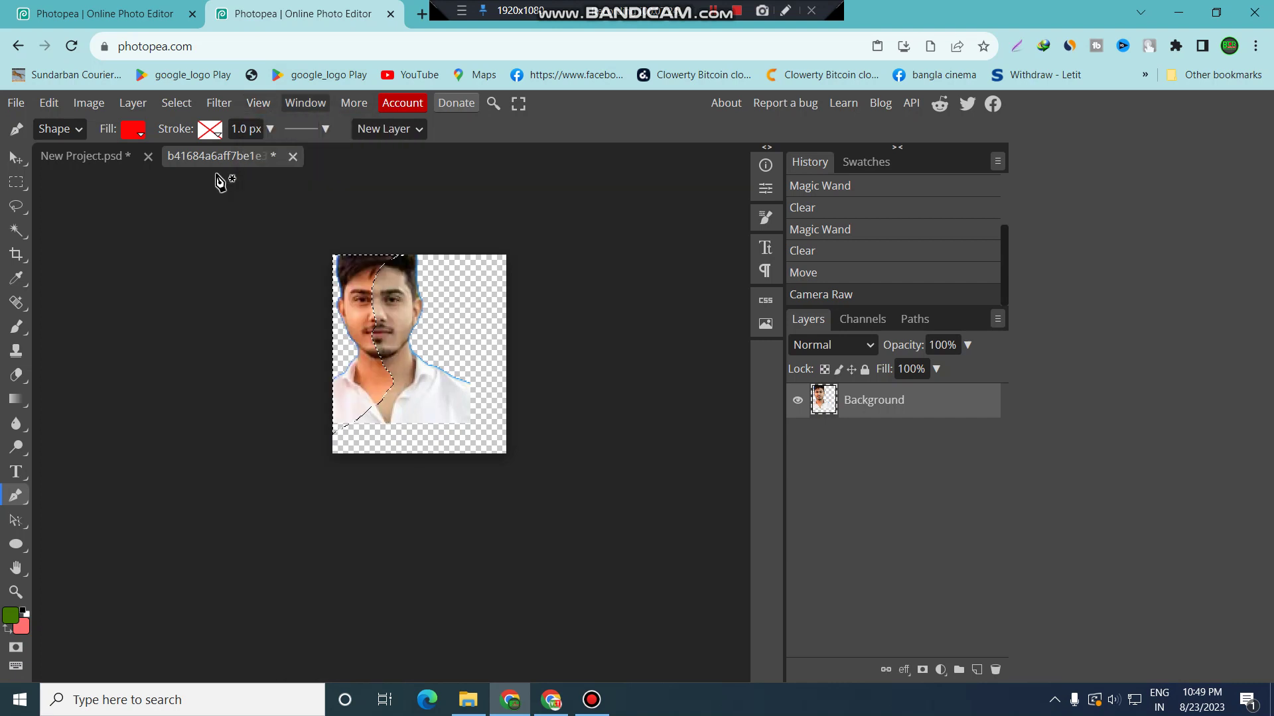
click(305, 103)
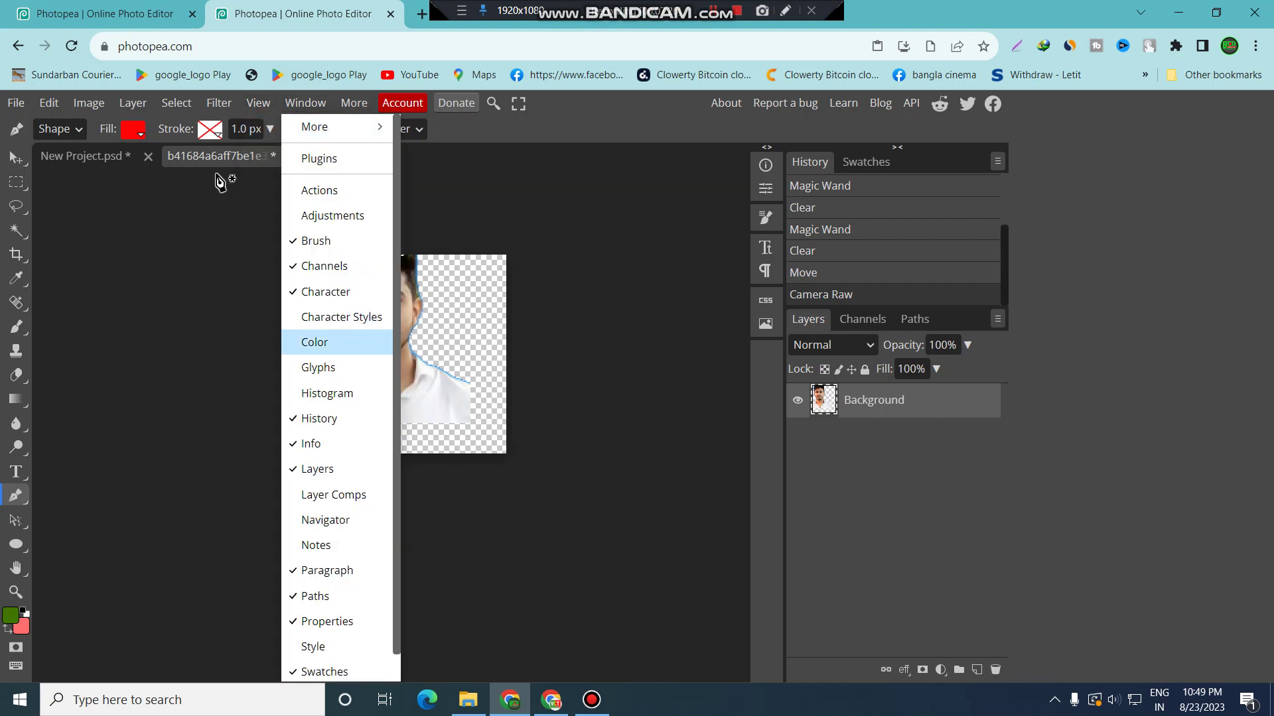
click(315, 342)
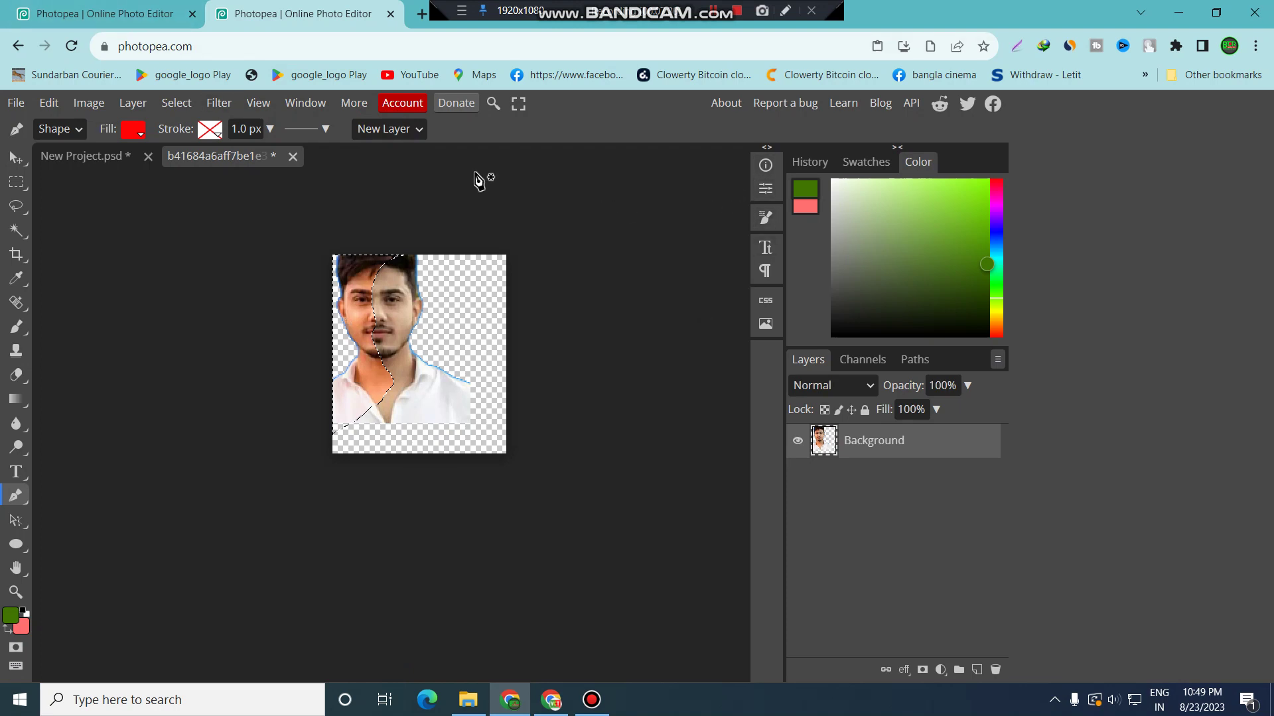
Step: Show the Glyphs panel and the Navigator panel
click(305, 103)
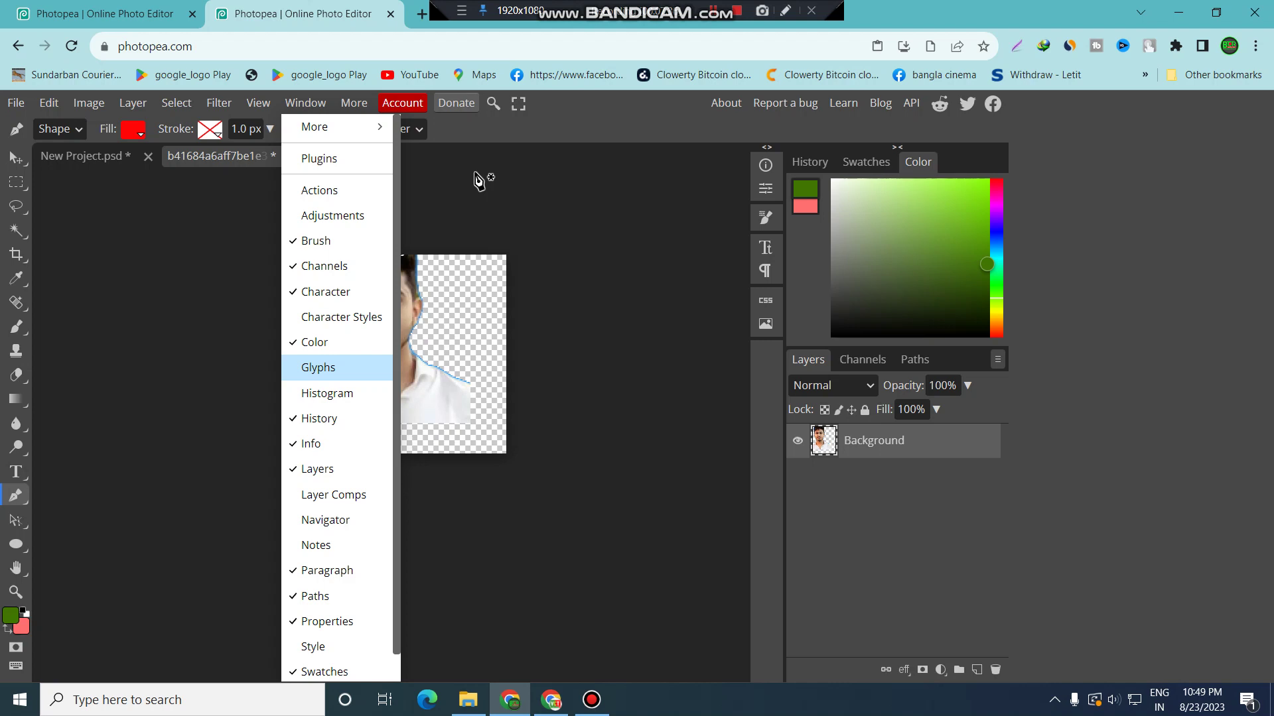
click(318, 368)
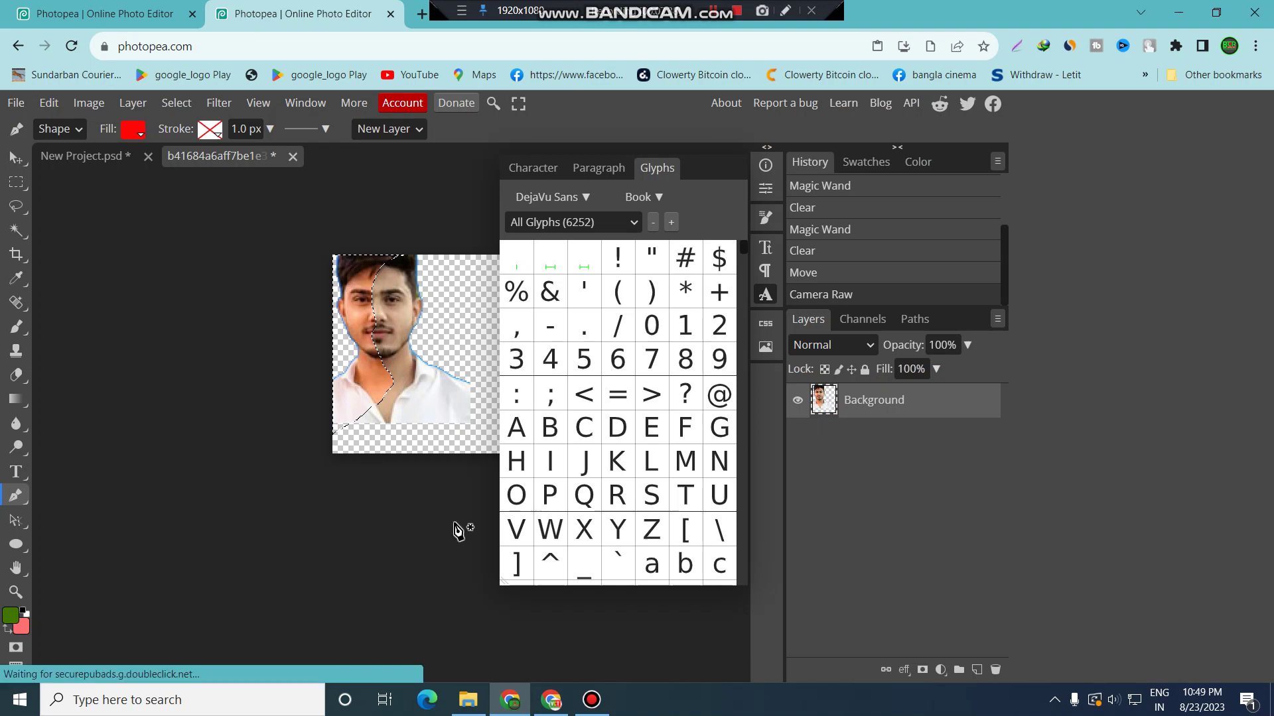
click(305, 103)
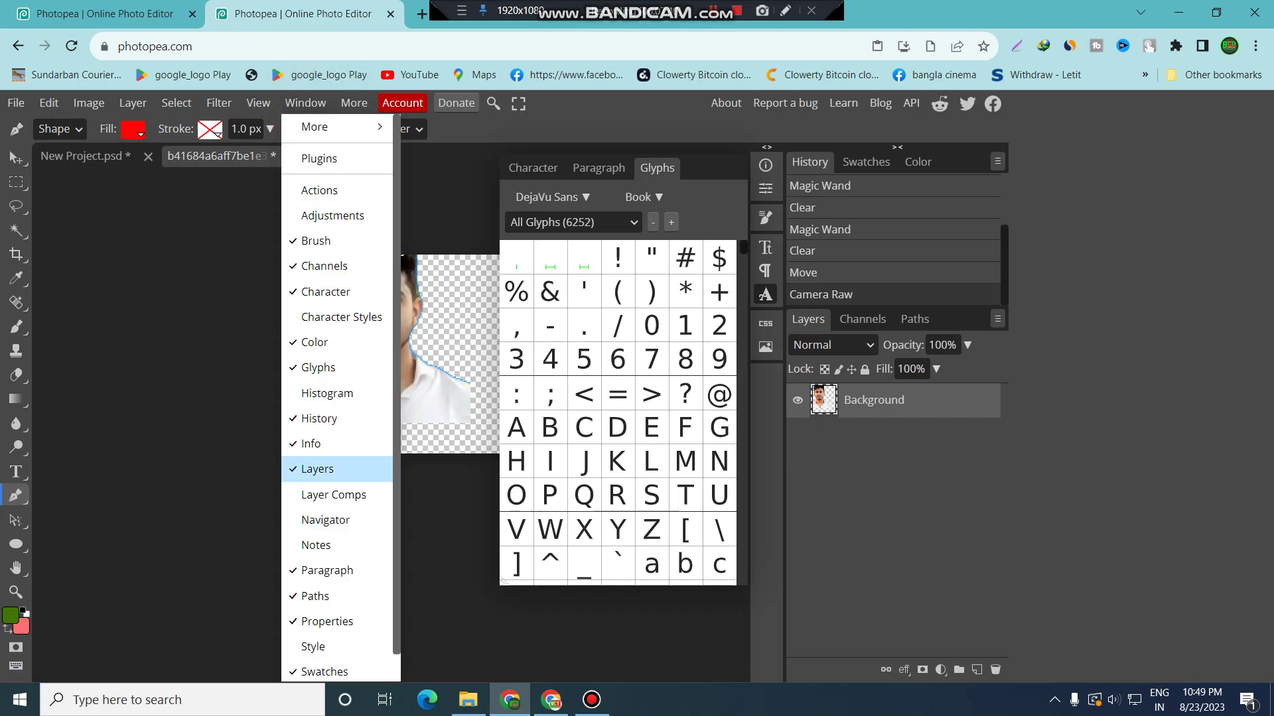
click(325, 520)
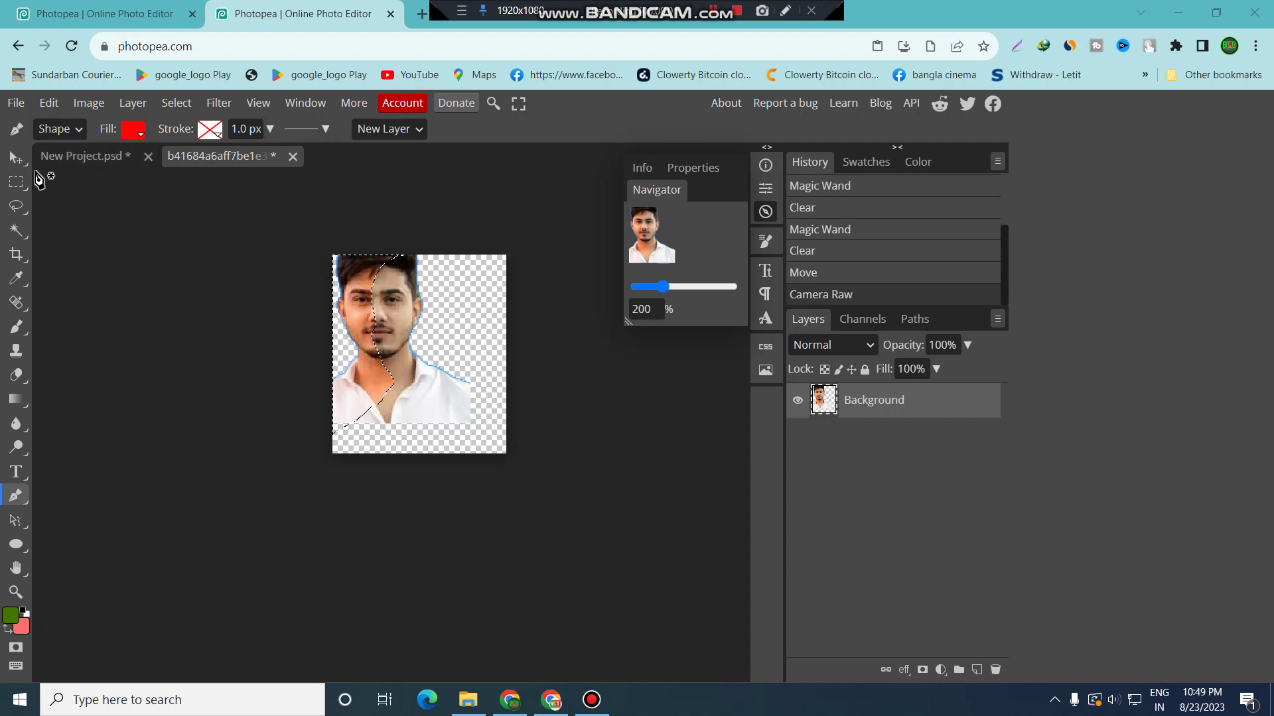
Step: Add a new folder above the portrait's Background layer and create a new empty layer inside it
right_click(897, 401)
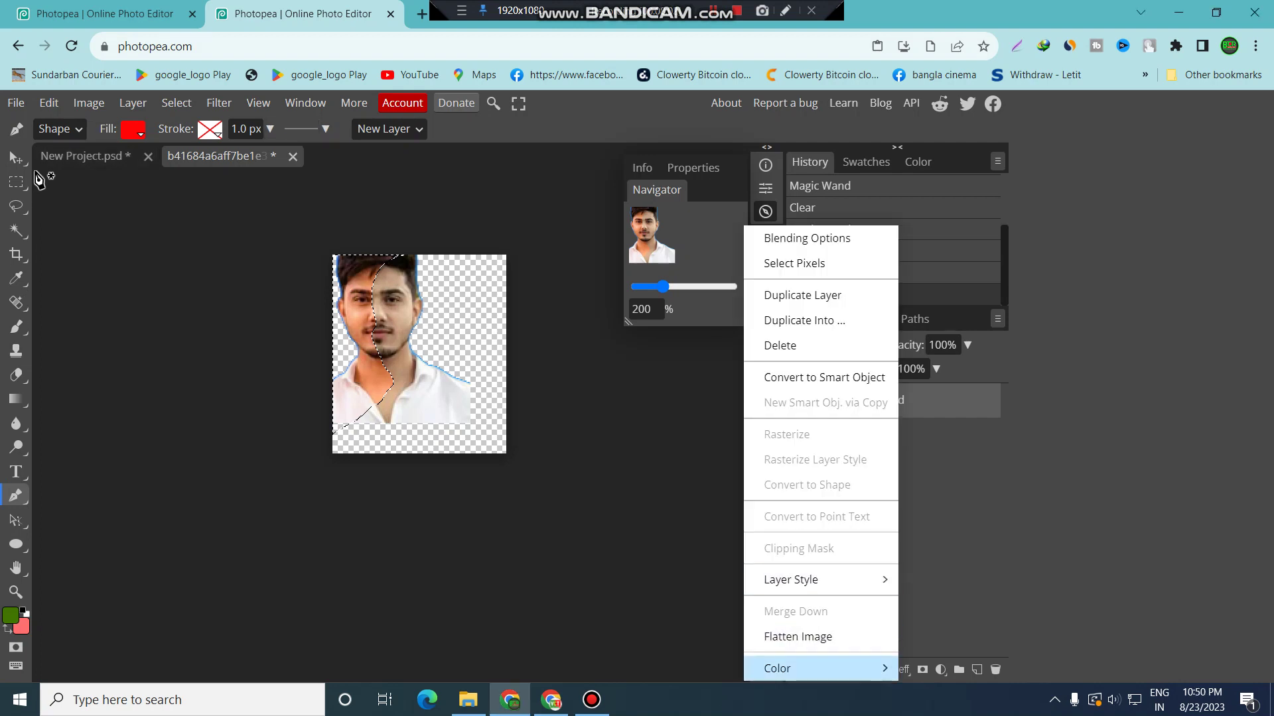
mouse_move(823, 580)
key(Escape)
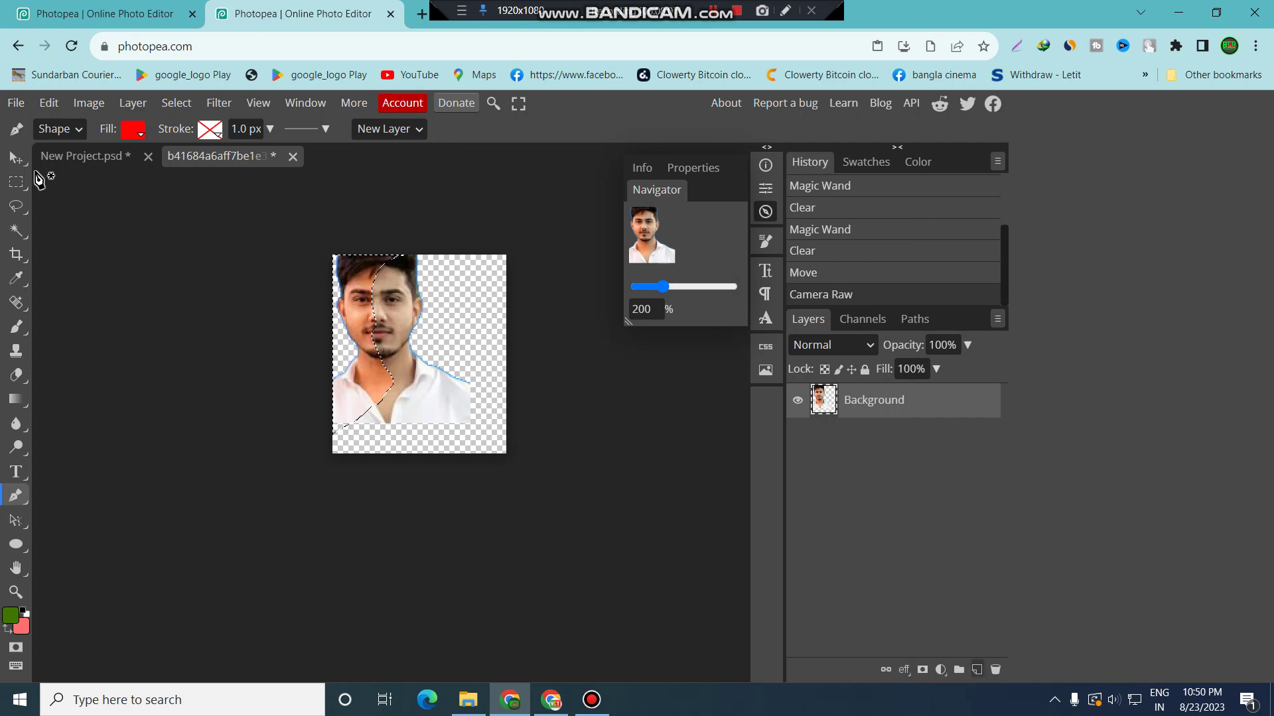
click(958, 669)
click(976, 669)
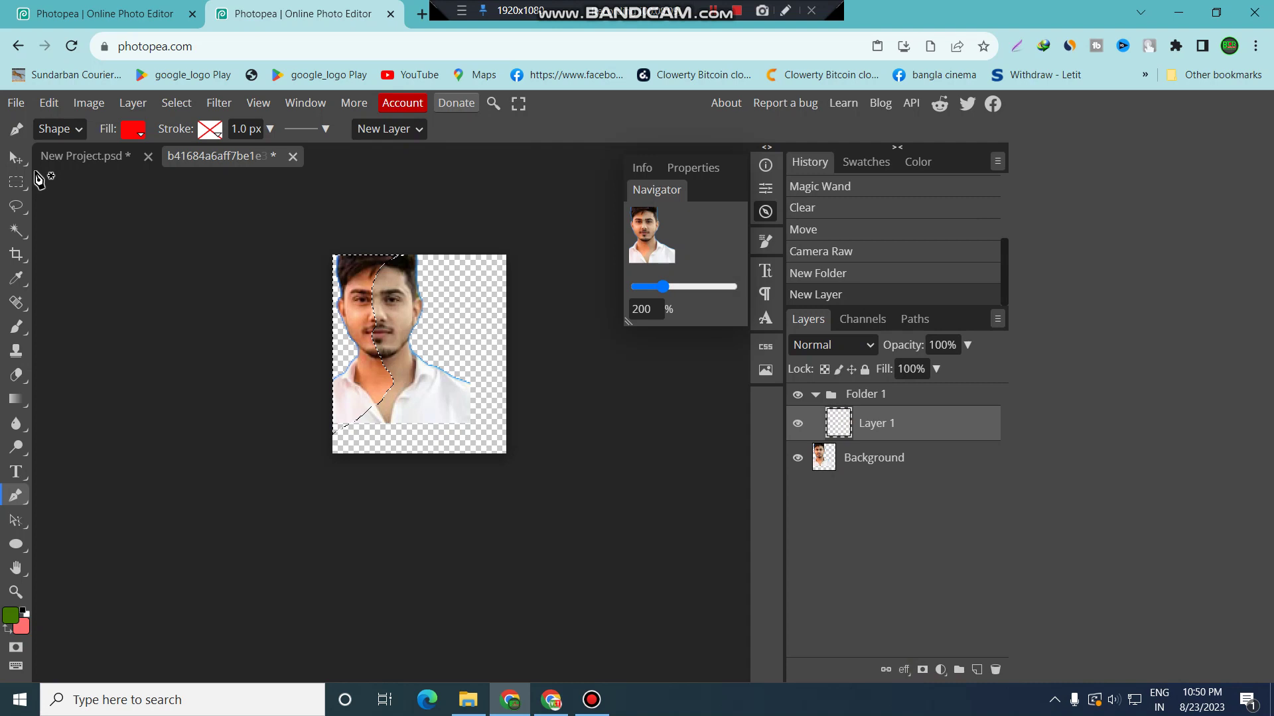
Step: Place two Pen tool anchor points on the new layer, forming a diagonal line across the portrait
click(559, 410)
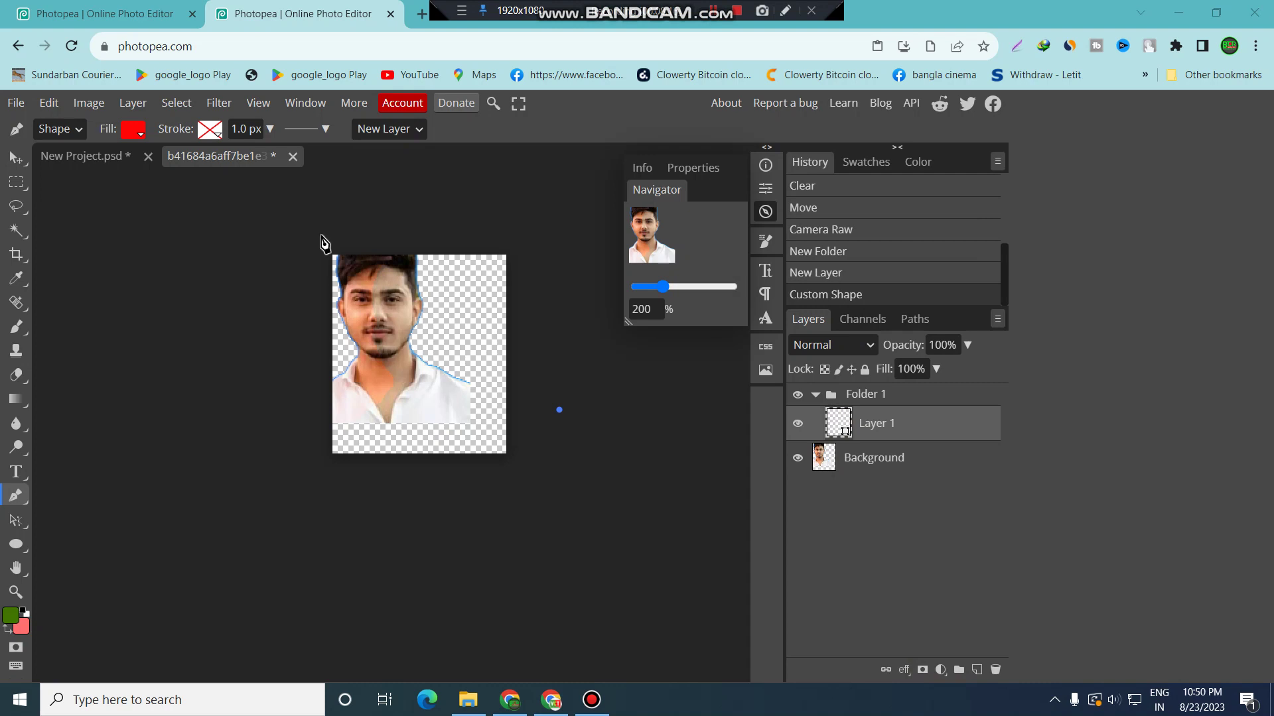
click(16, 103)
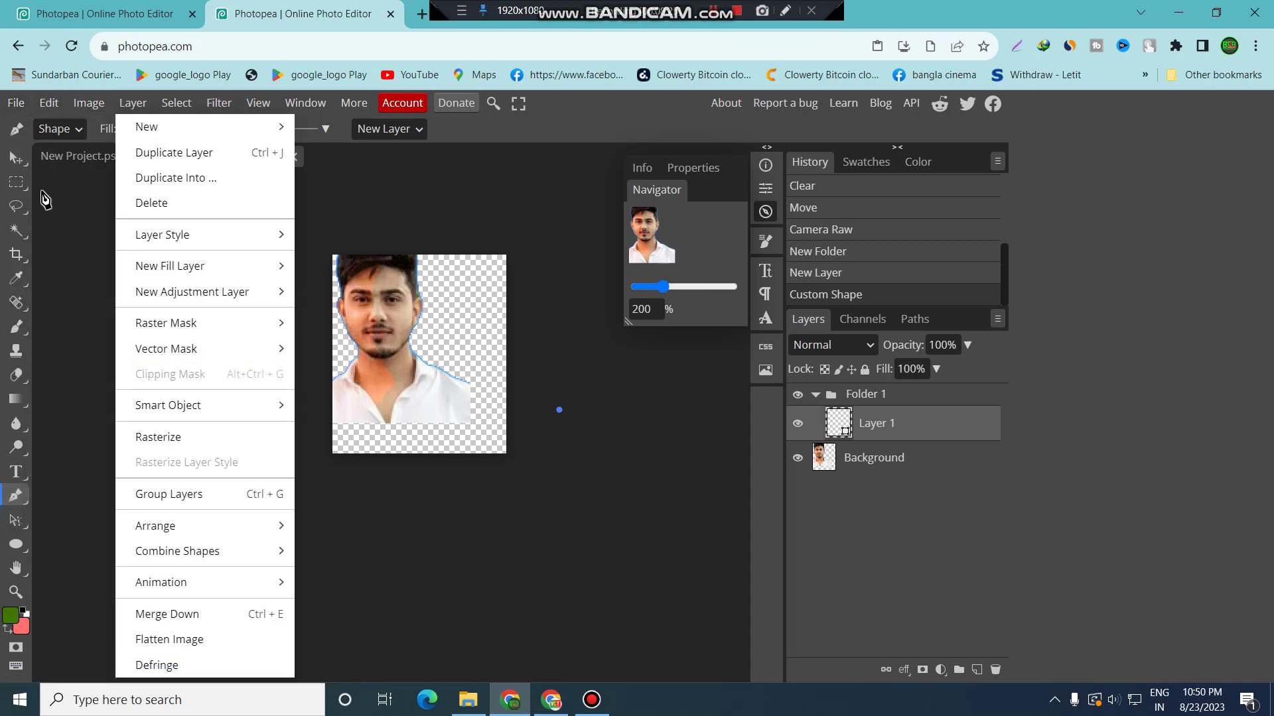
click(299, 199)
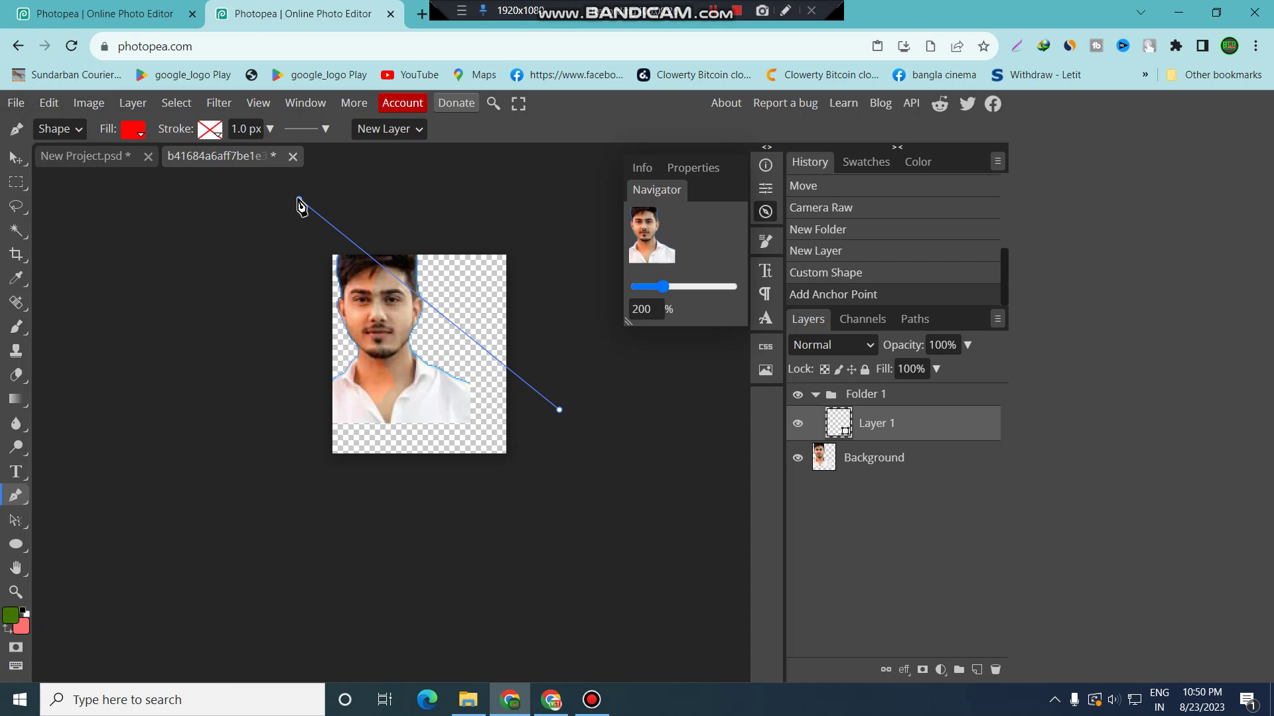
Step: Export the New Project flag document as a JPG at 100% quality, saving it as New Project in Downloads
click(86, 157)
click(16, 103)
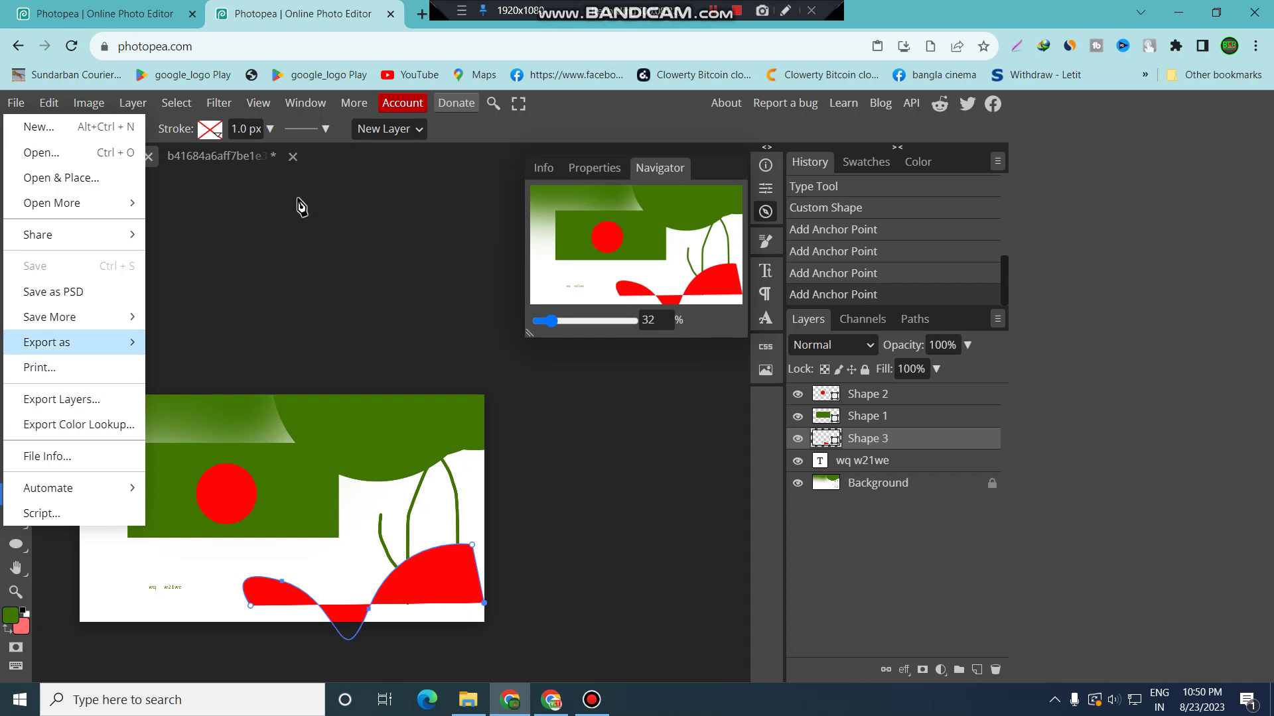
mouse_move(67, 343)
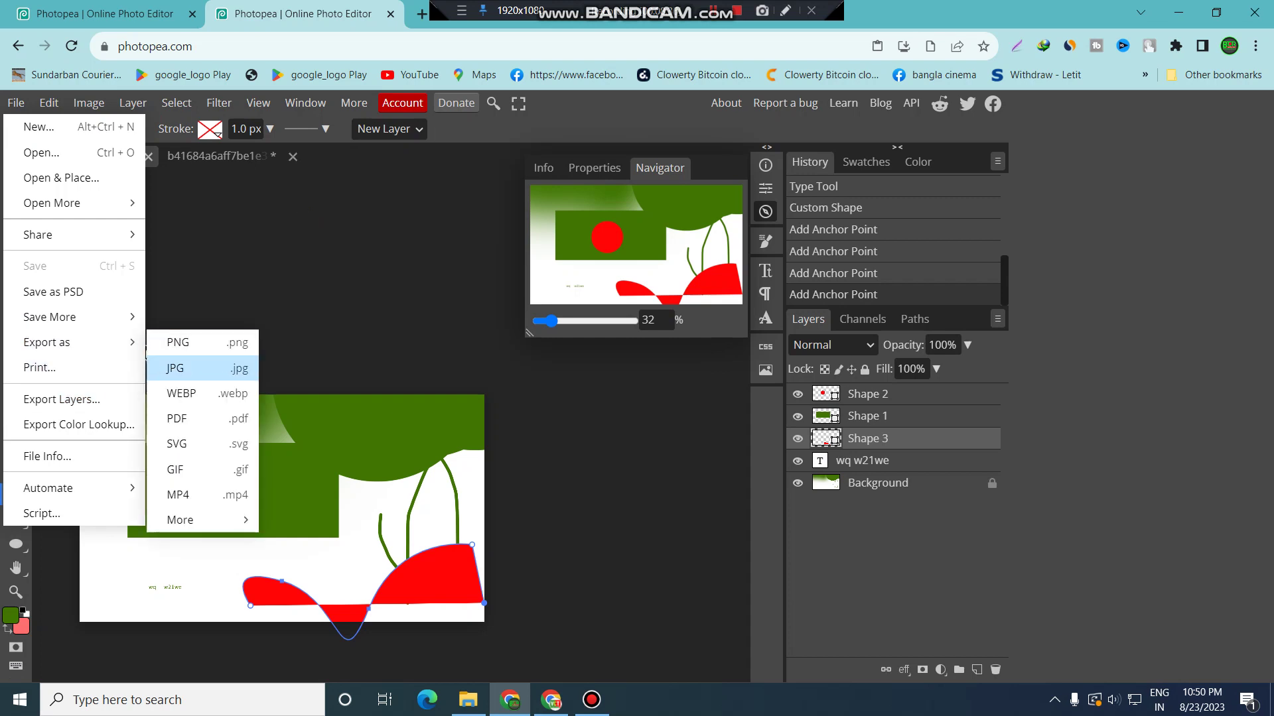
click(151, 367)
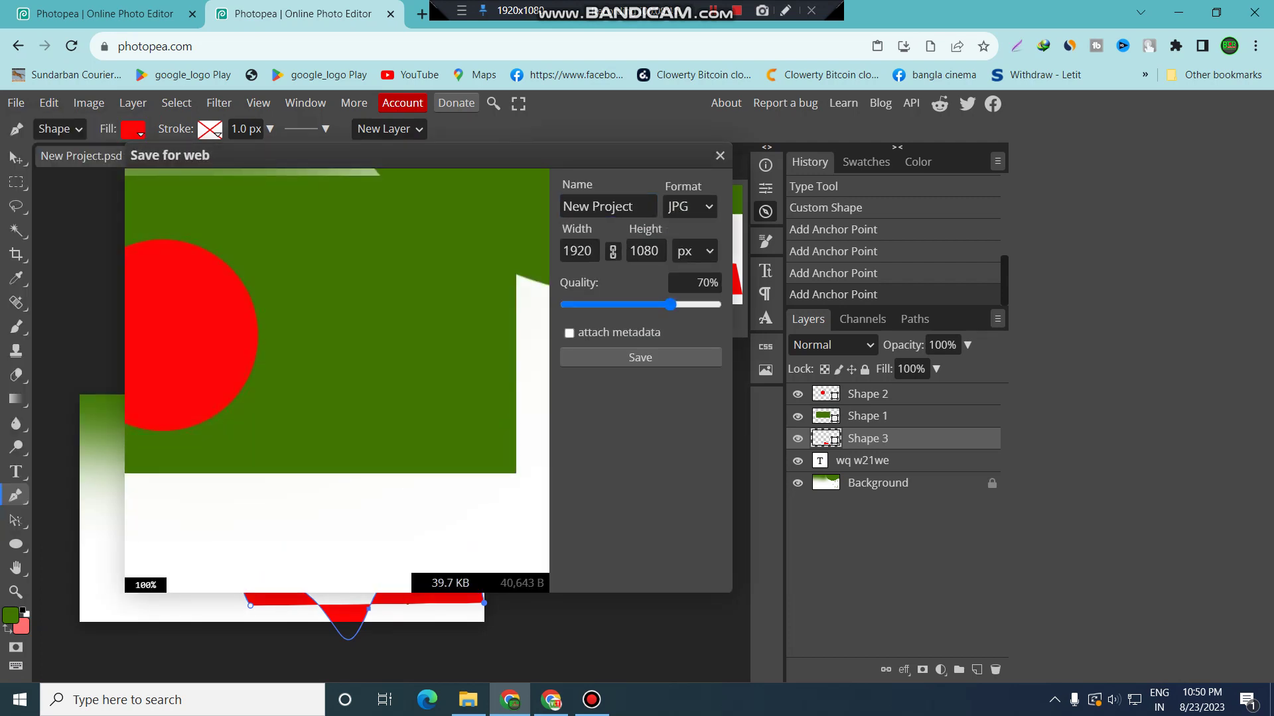
drag(671, 304, 716, 305)
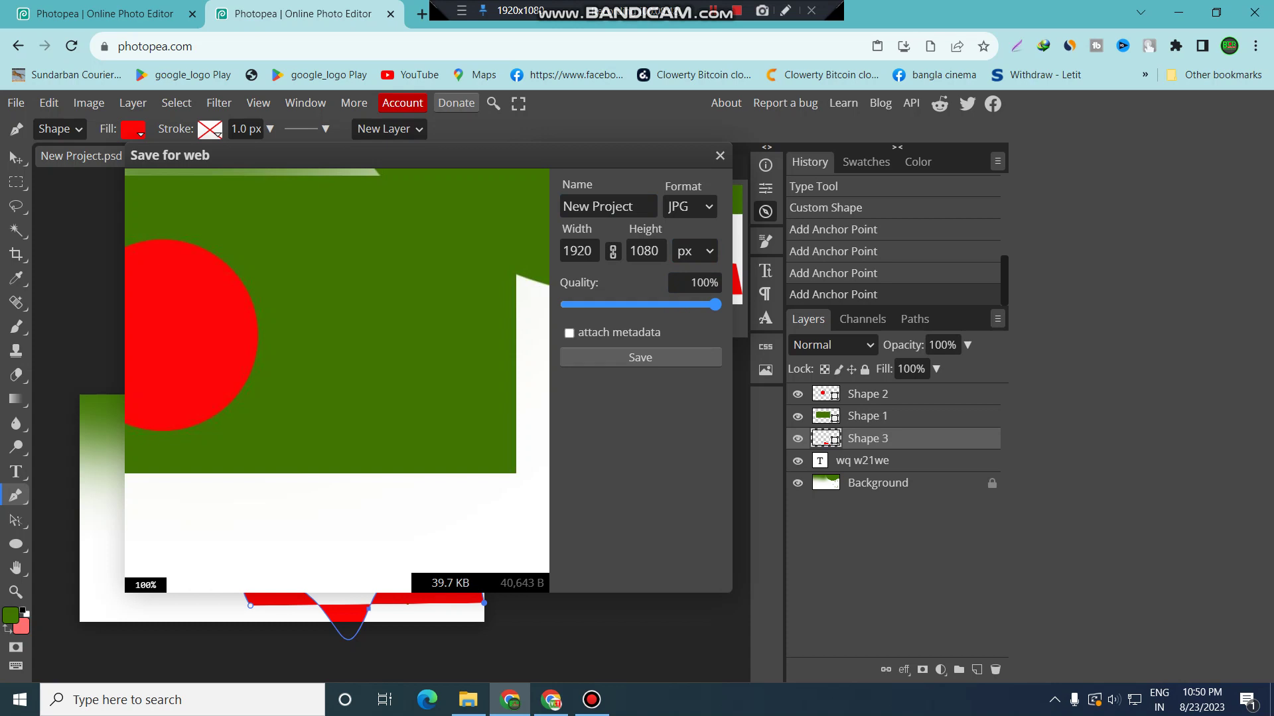
click(640, 357)
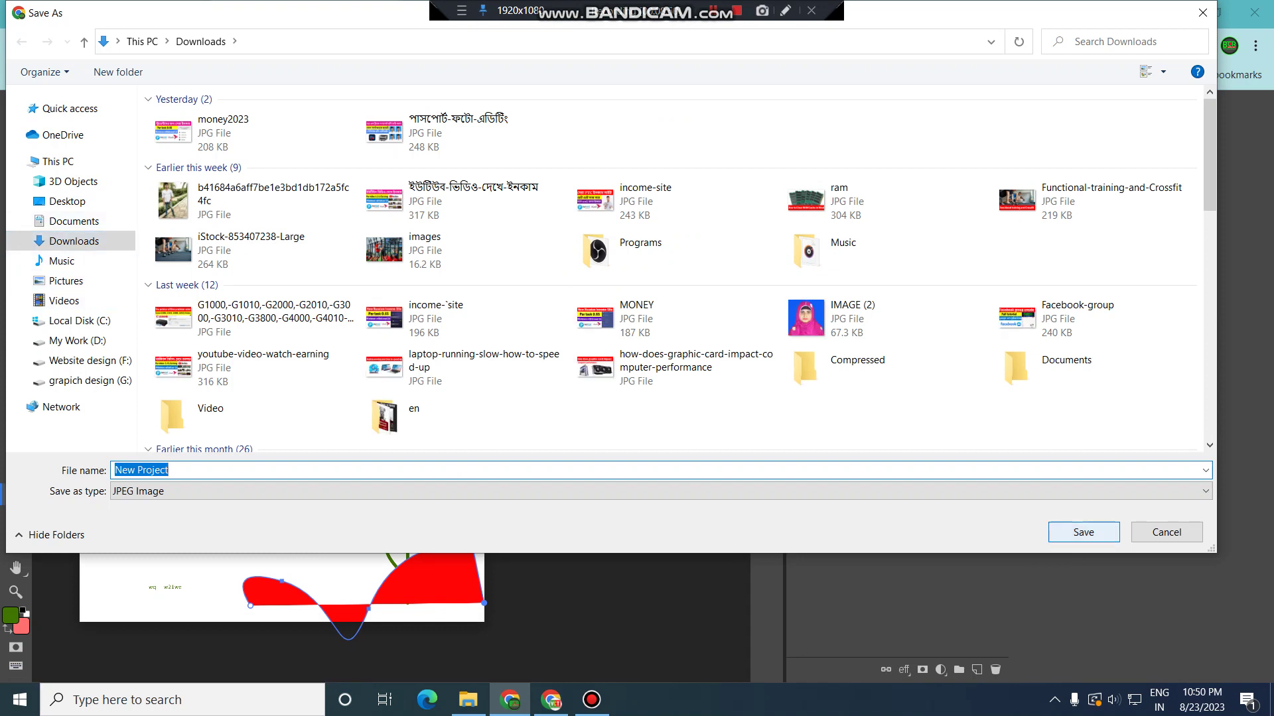
click(1083, 532)
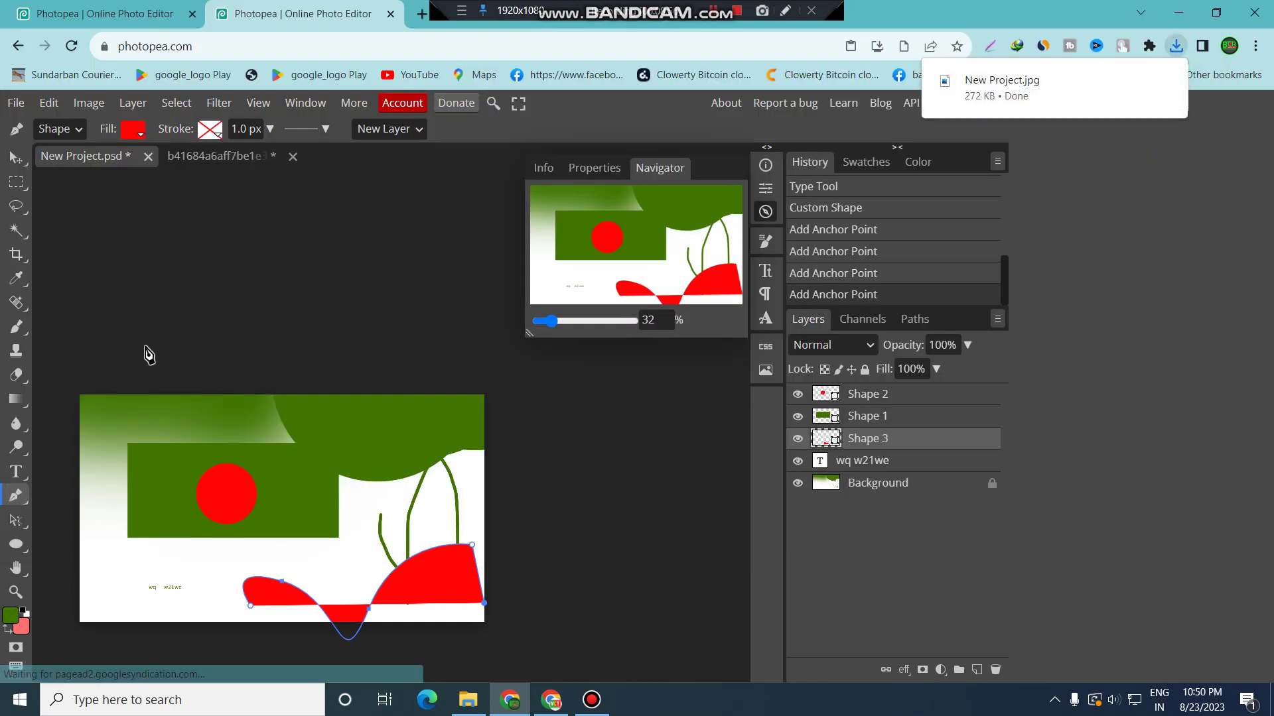
Step: Open the exported New Project.jpg, examine its image quality up close and close the viewer
click(1019, 83)
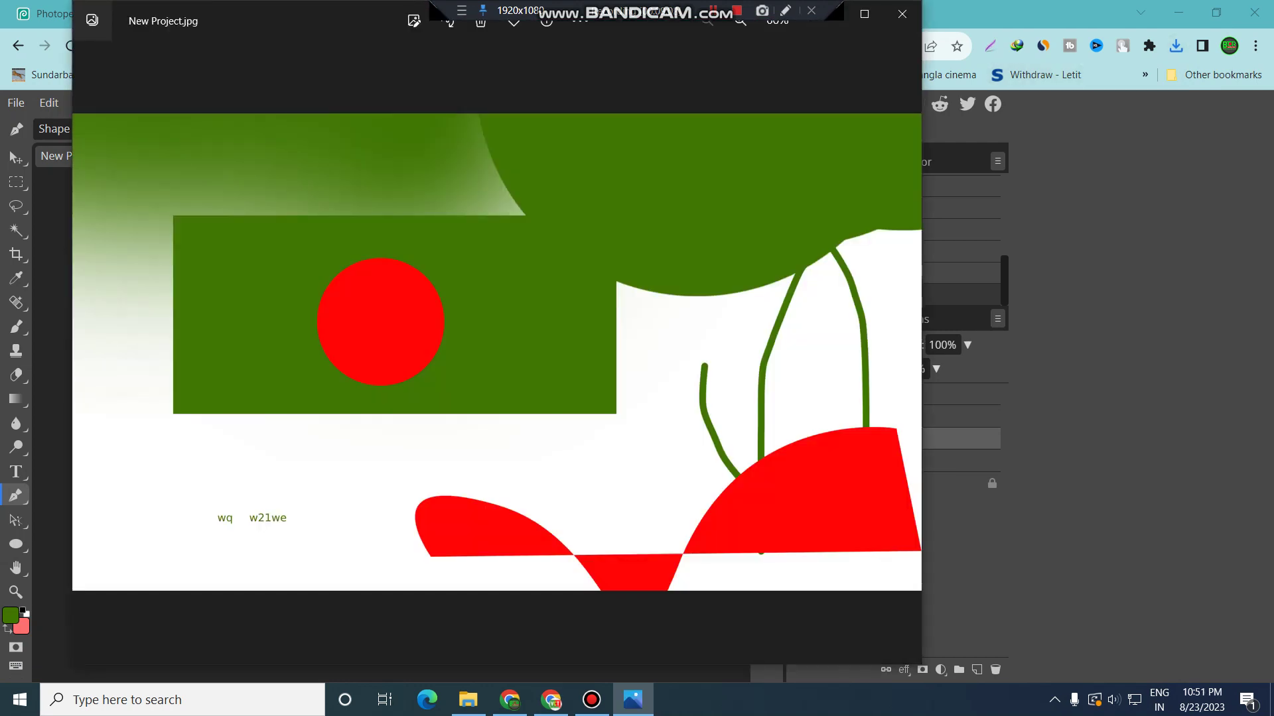
scroll(296, 424, up, 3)
scroll(378, 408, up, 5)
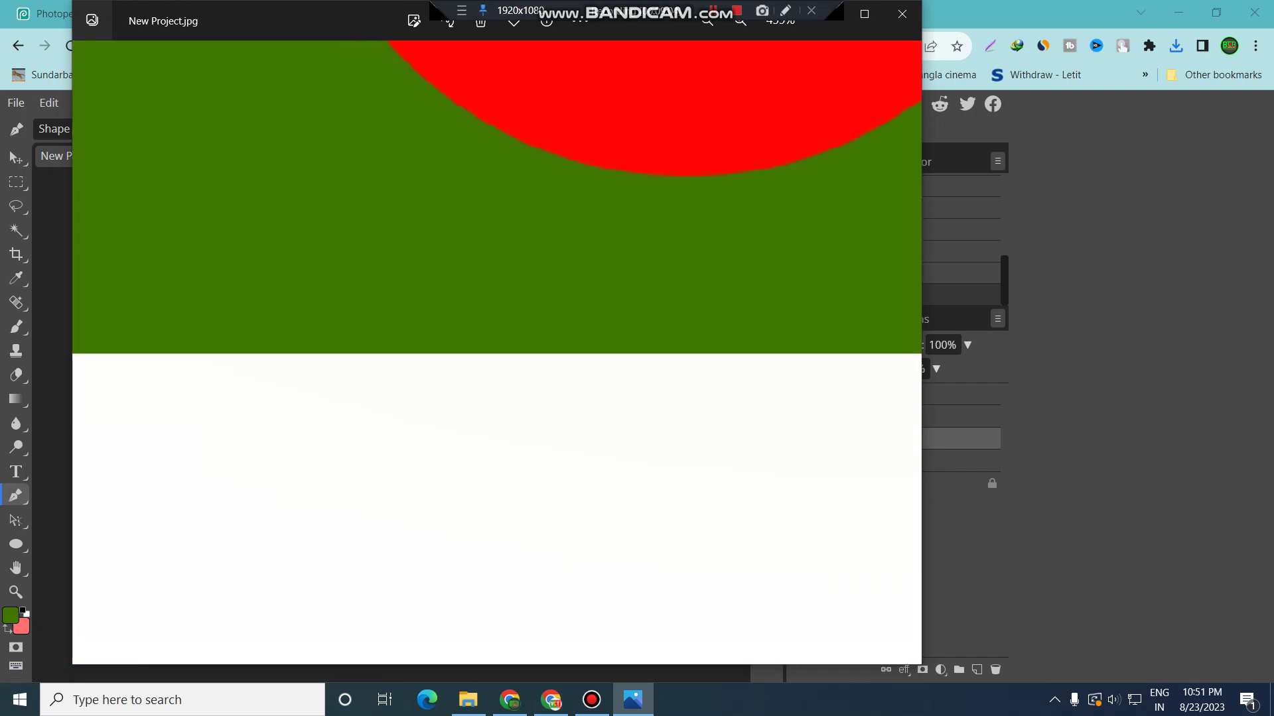
scroll(378, 398, up, 5)
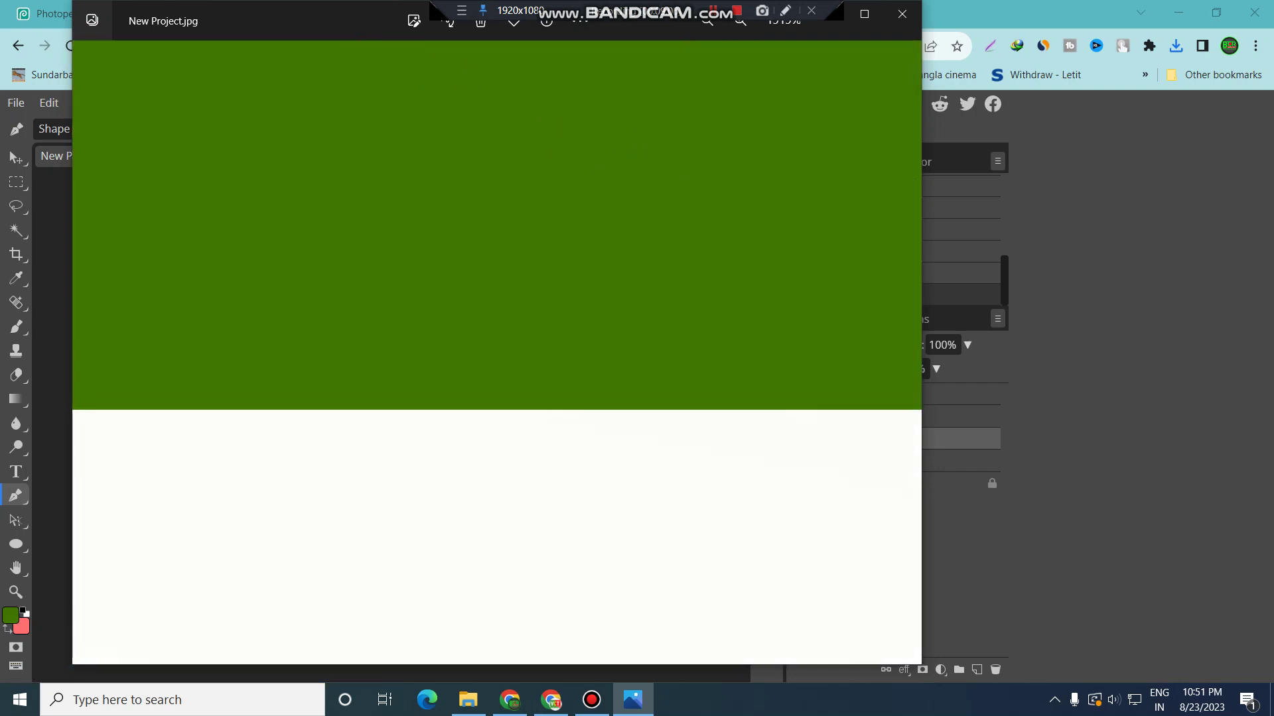
scroll(378, 401, up, 1)
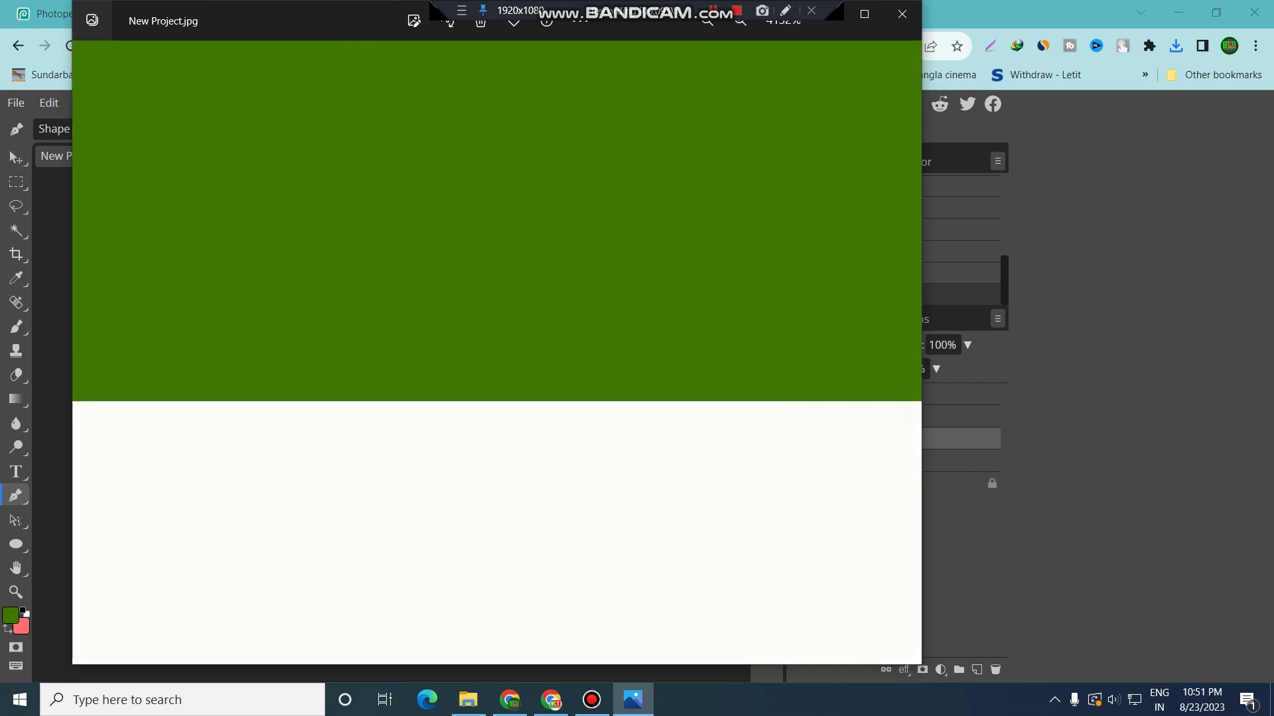
scroll(378, 405, down, 8)
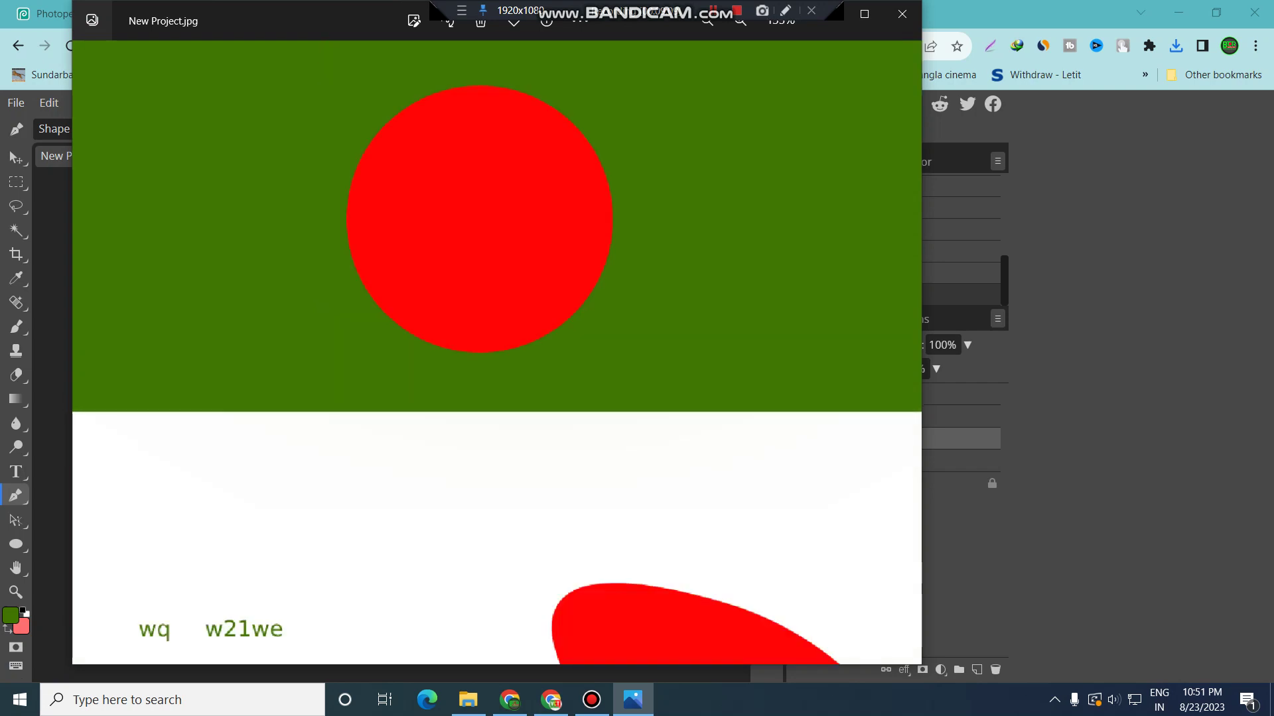
scroll(378, 405, down, 3)
key(alt+F4)
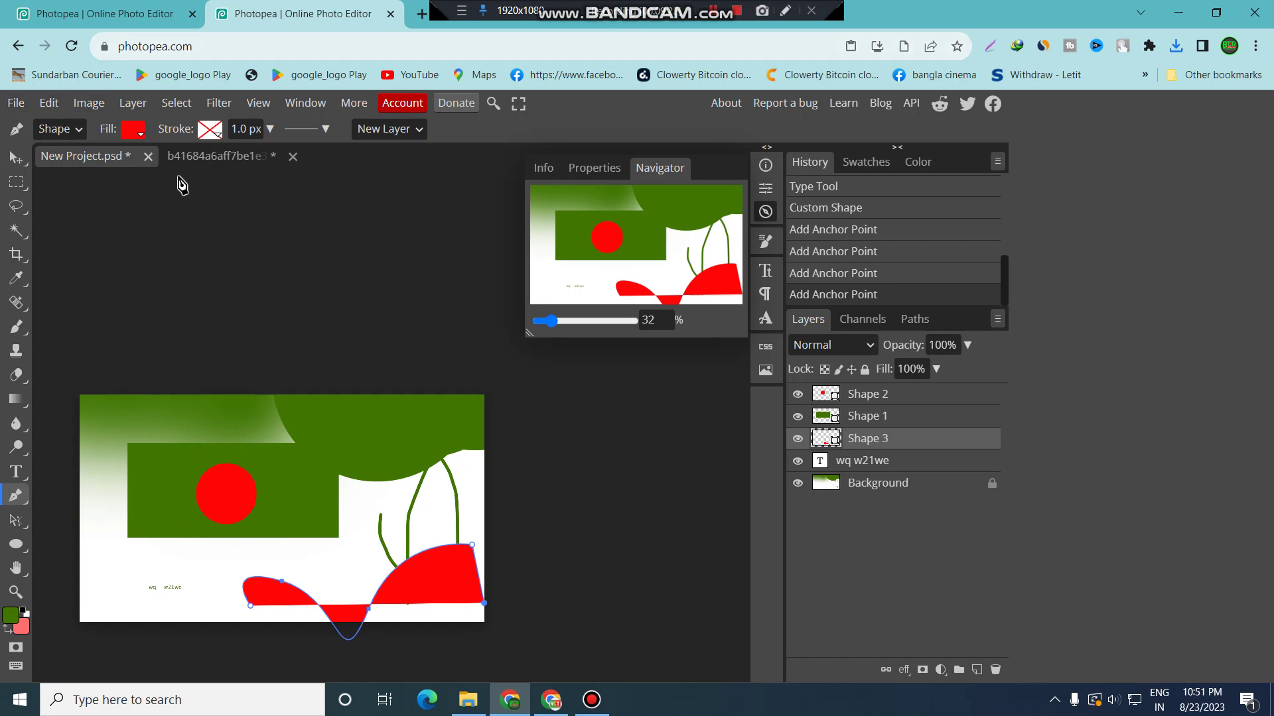
Step: Extend the red pen shape in the flag document with an anchor point beyond the canvas's upper-left corner
click(60, 129)
click(176, 103)
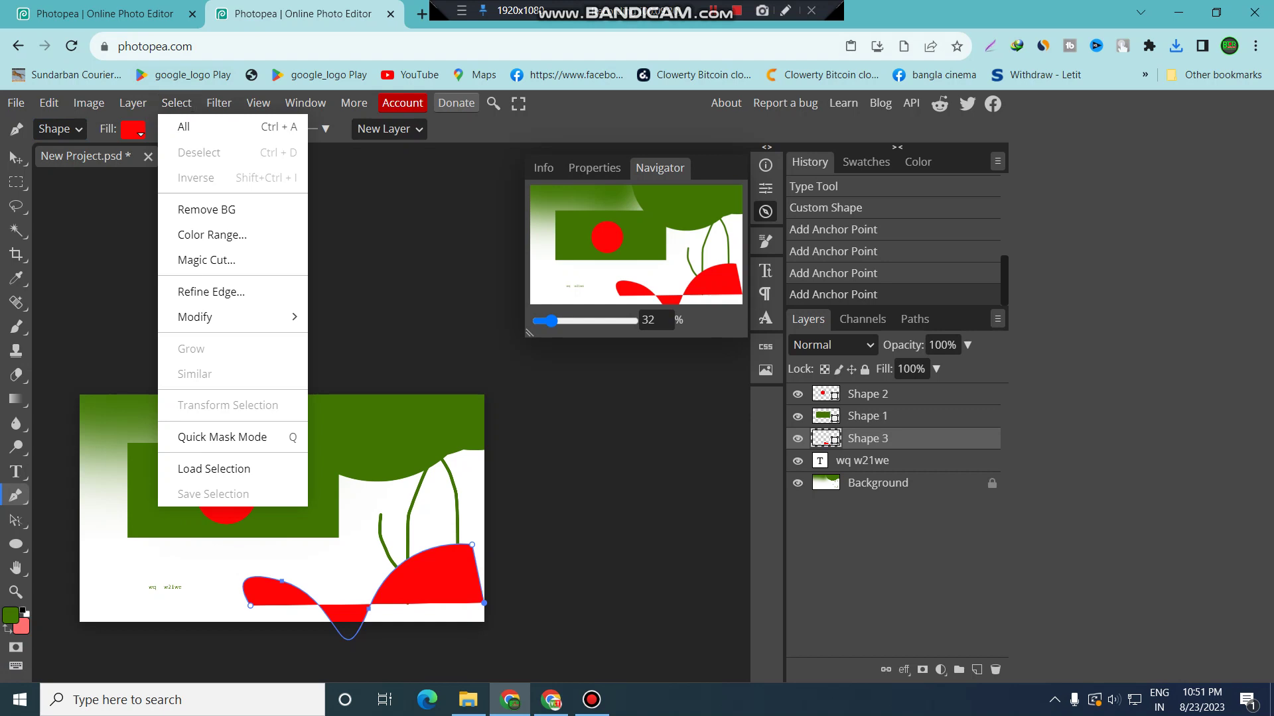
click(62, 239)
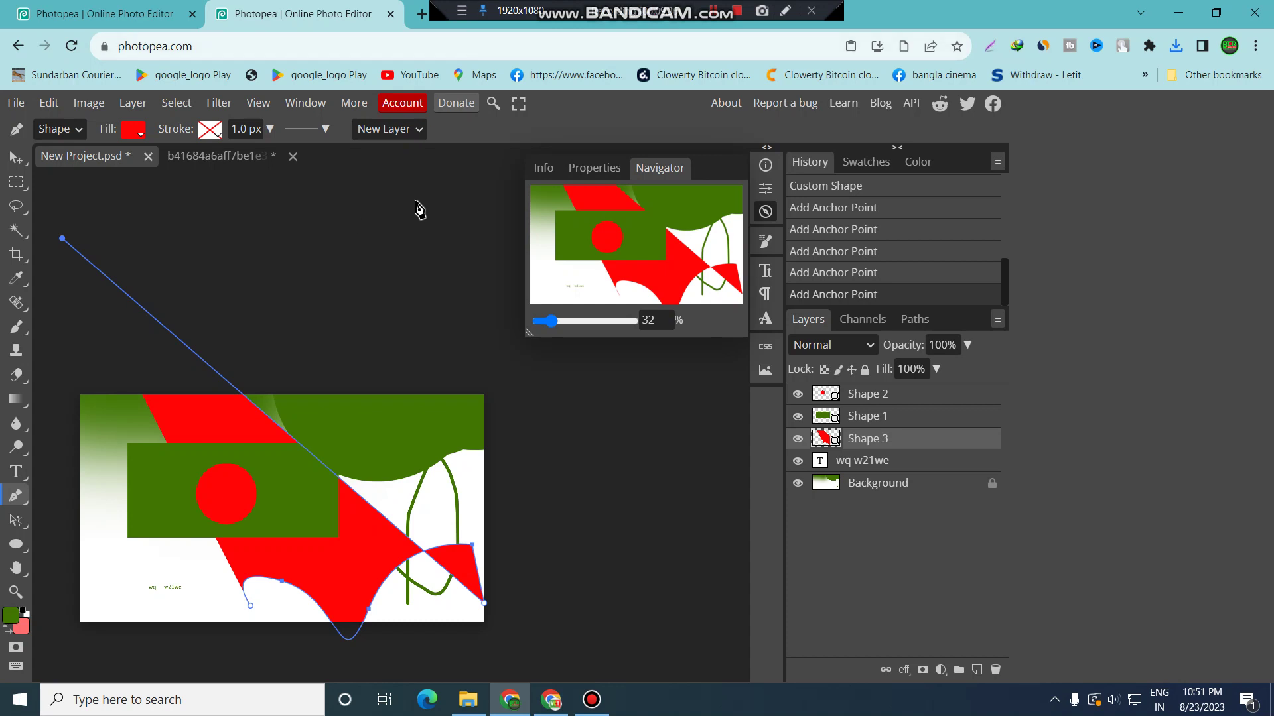
Step: Copy the Photopea web address and paste it into the address bar of a new browser tab
key(ctrl+l)
key(ctrl+c)
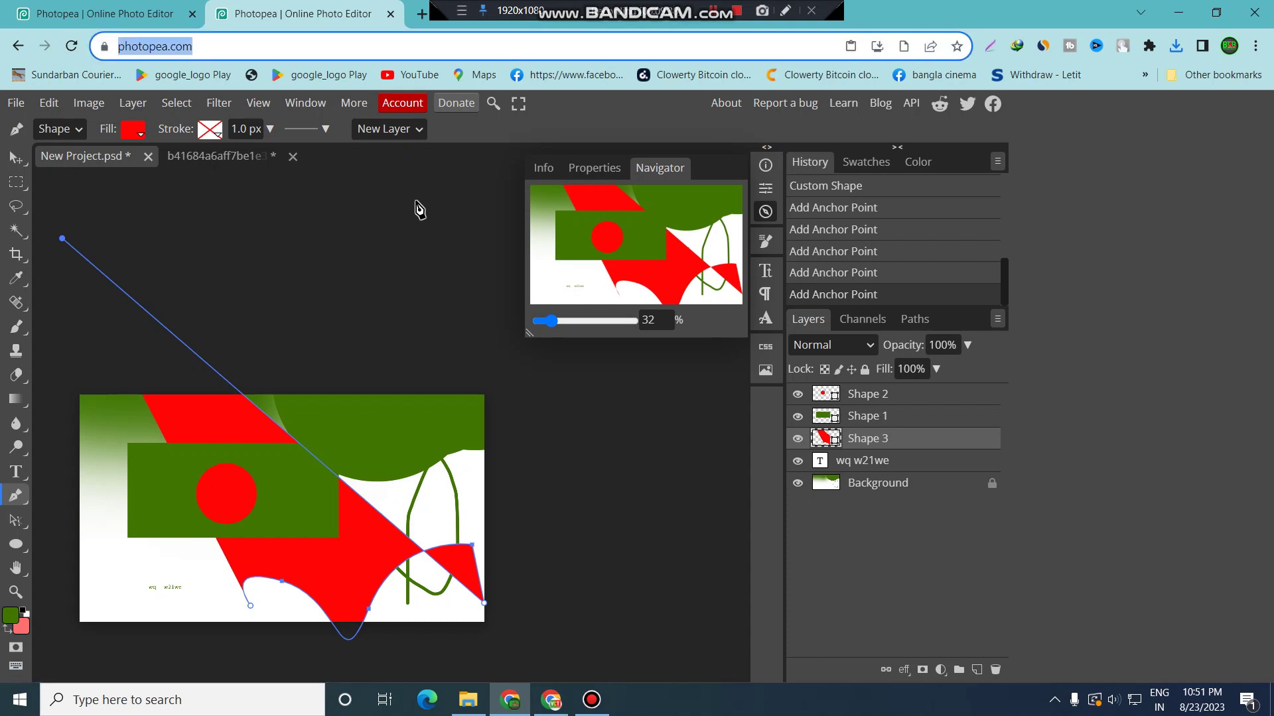
right_click(153, 46)
click(193, 138)
click(422, 14)
right_click(384, 47)
click(507, 179)
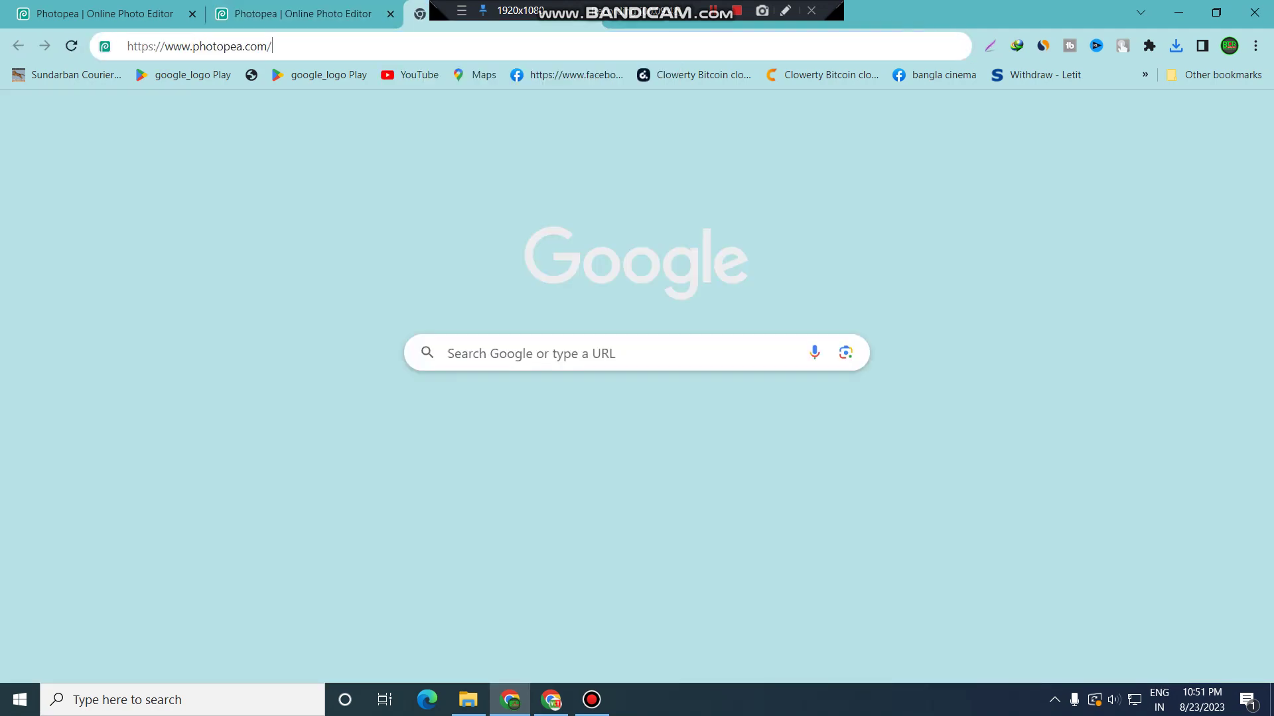